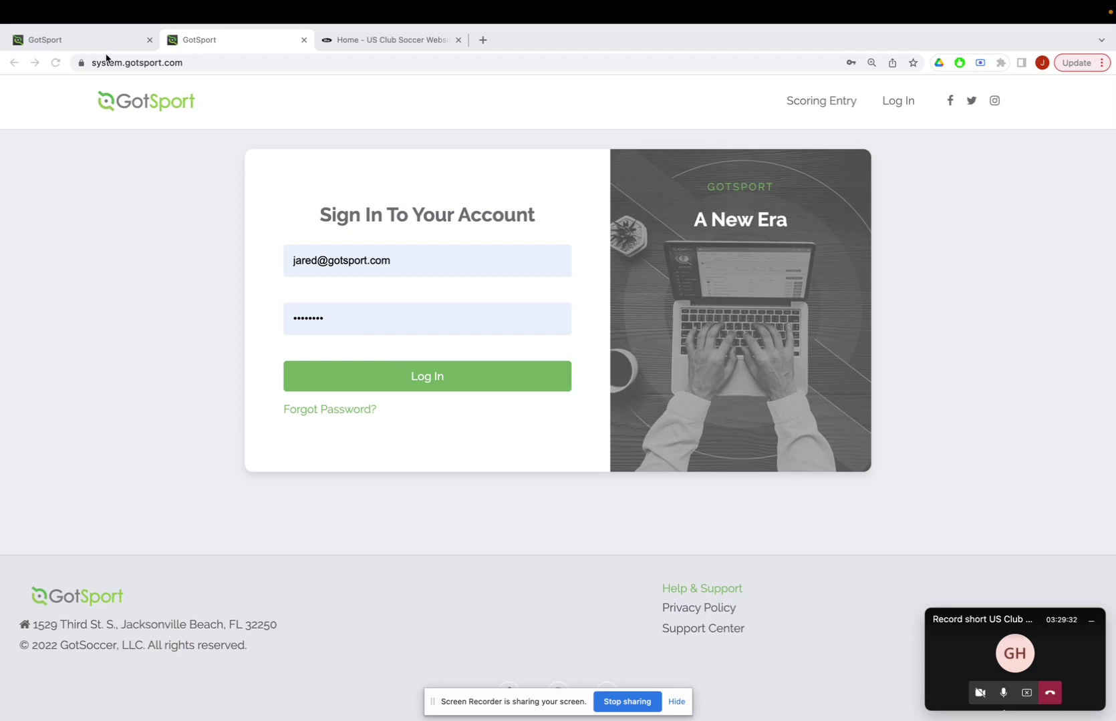
Switch to the browser tab showing the Chesterfield FC club dashboard.
{"action": "left_click", "coordinate": [87, 40]}
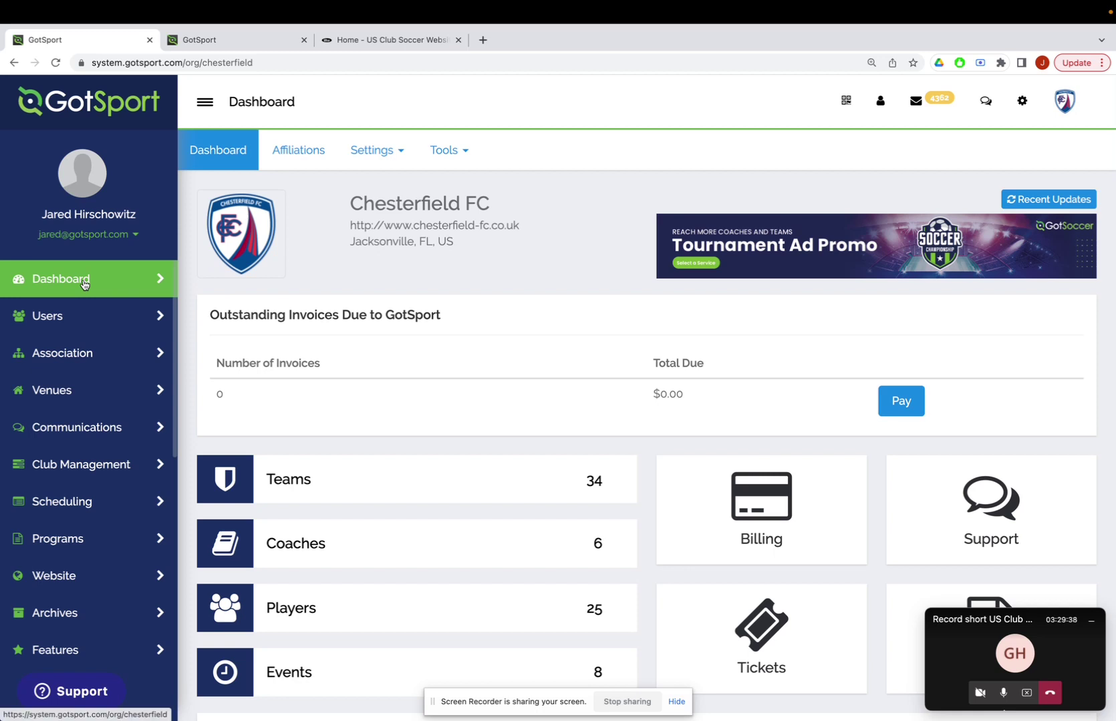
Go to Club Management > Players and expand the Select Saved Search dropdown.
{"action": "left_click", "coordinate": [82, 466]}
{"action": "scroll", "coordinate": [82, 463], "scroll_direction": "down", "scroll_amount": 3}
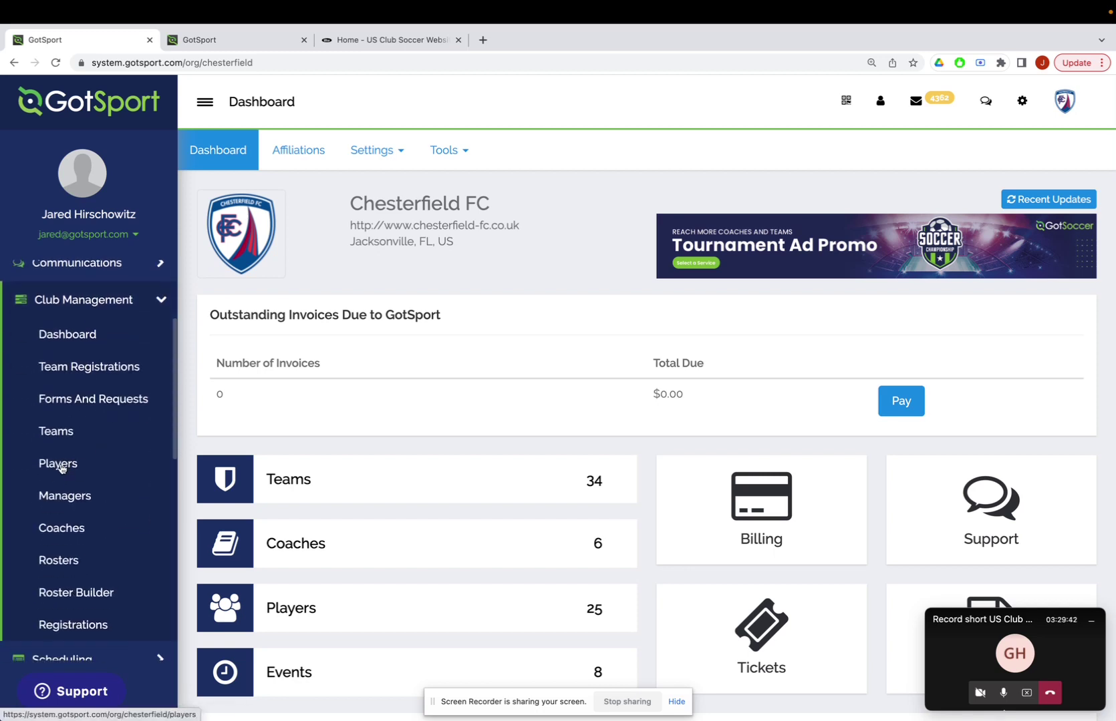
{"action": "left_click", "coordinate": [60, 466]}
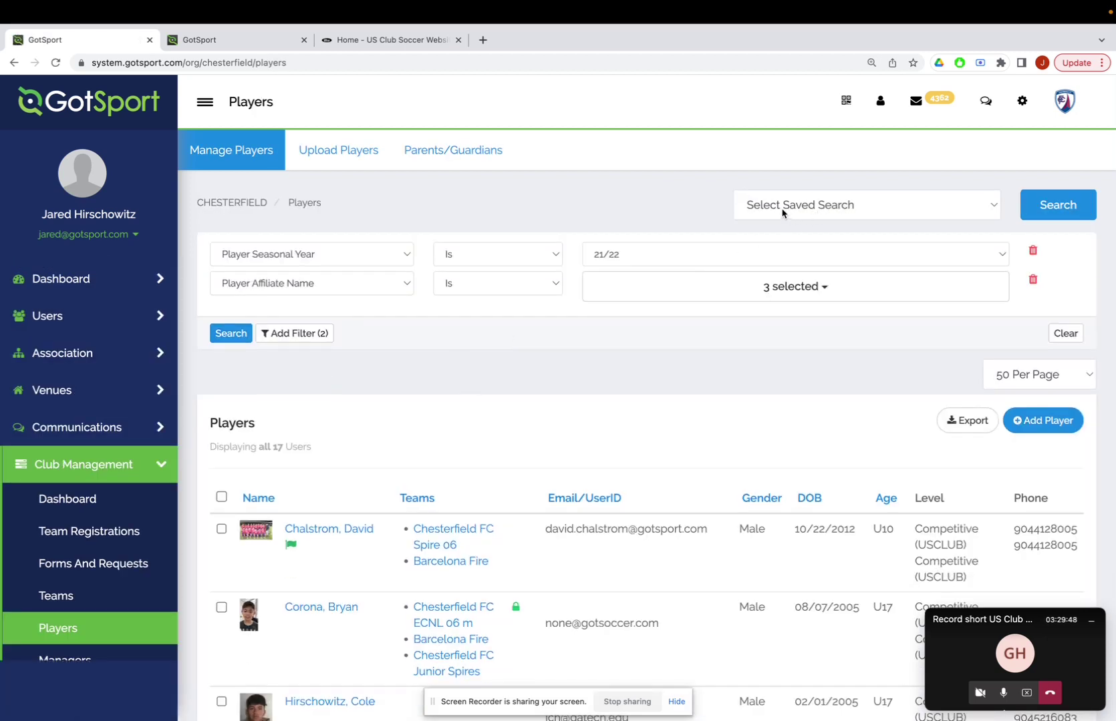
{"action": "left_click", "coordinate": [792, 212]}
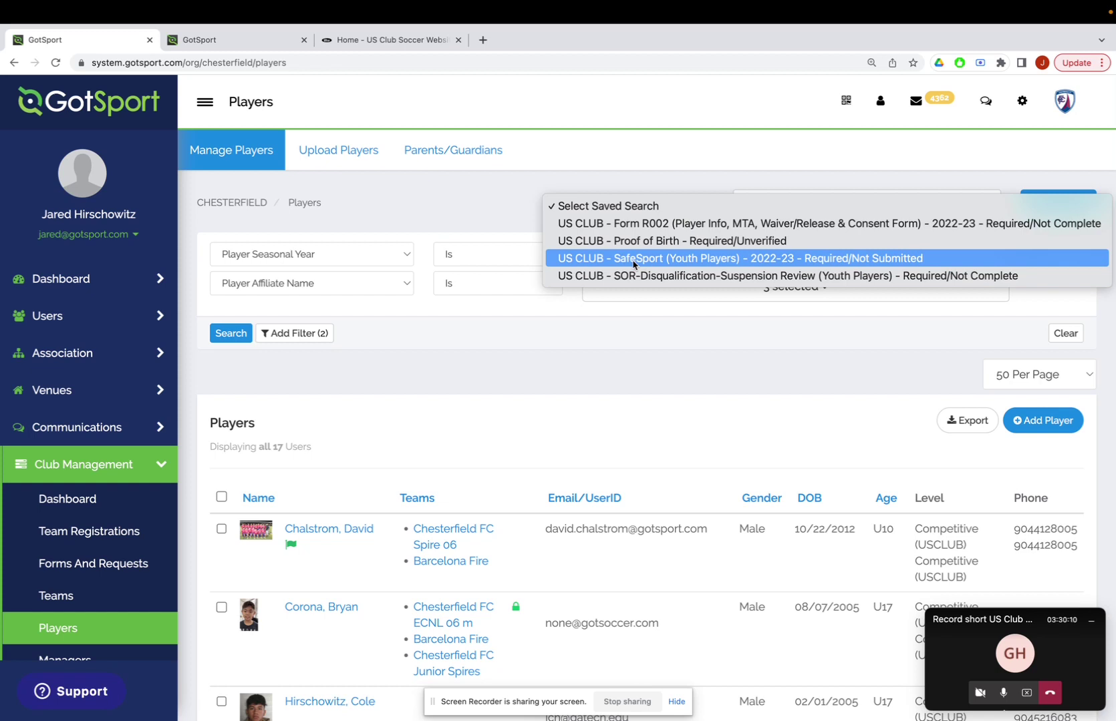
Apply the 'US CLUB - SafeSport (Youth Players) - 2022-23 - Required/Not Submitted' saved search.
{"action": "left_click", "coordinate": [634, 264]}
{"action": "left_click", "coordinate": [1048, 206]}
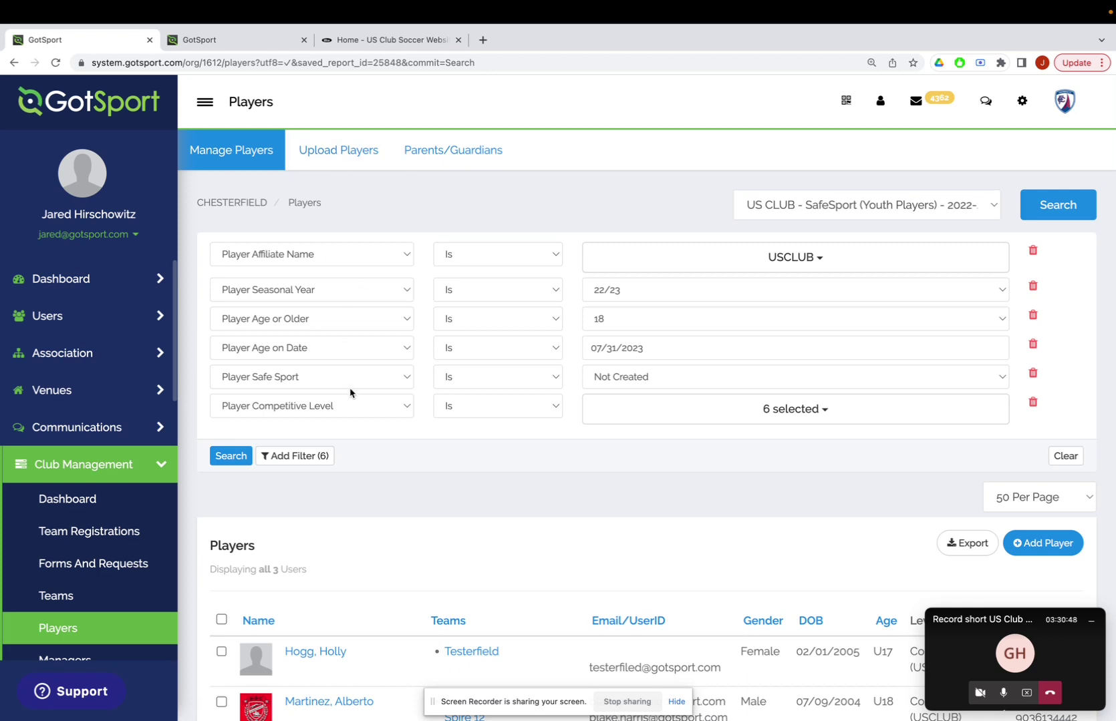
{"action": "scroll", "coordinate": [350, 393], "scroll_direction": "down", "scroll_amount": 3}
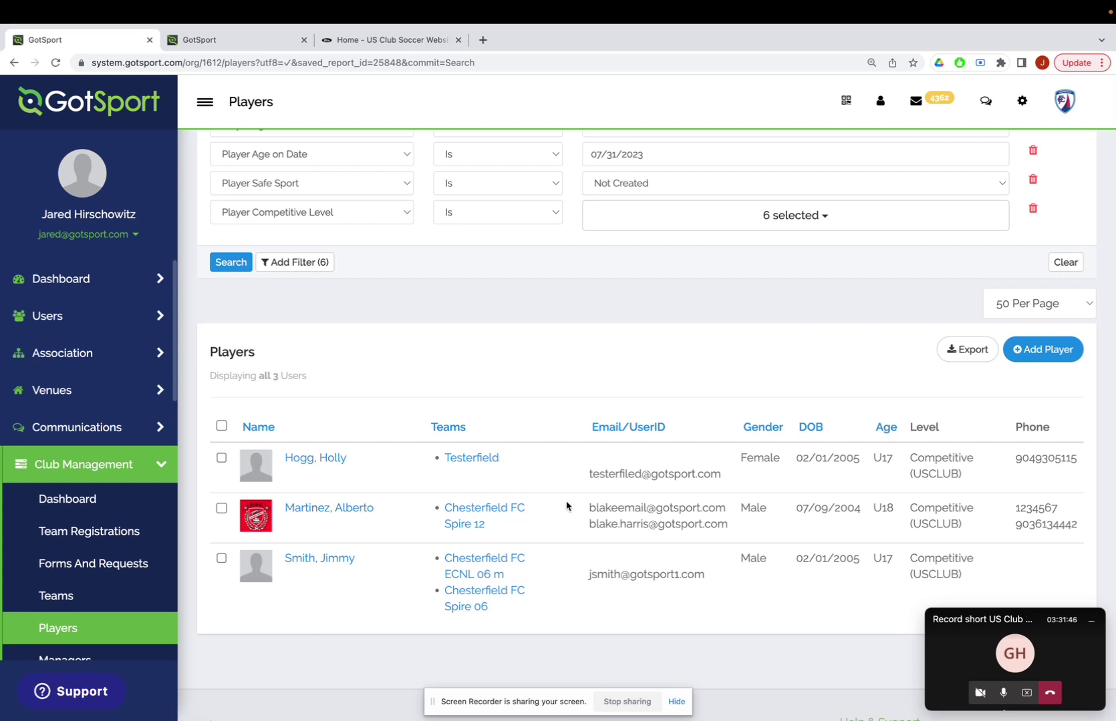
{"action": "left_click_drag", "start_coordinate": [590, 507], "coordinate": [722, 511]}
{"action": "left_click", "coordinate": [676, 519]}
Open the second player's profile, clear its Email/UserID field and save.
{"action": "left_click", "coordinate": [342, 510]}
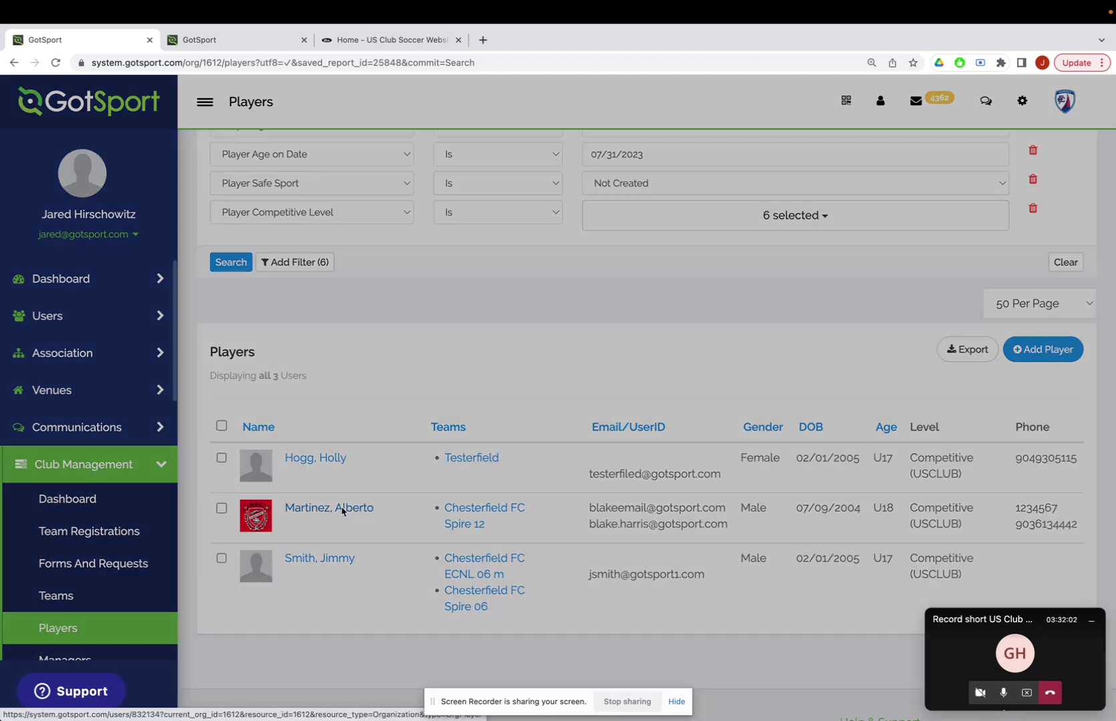
{"action": "scroll", "coordinate": [380, 441], "scroll_direction": "down", "scroll_amount": 5}
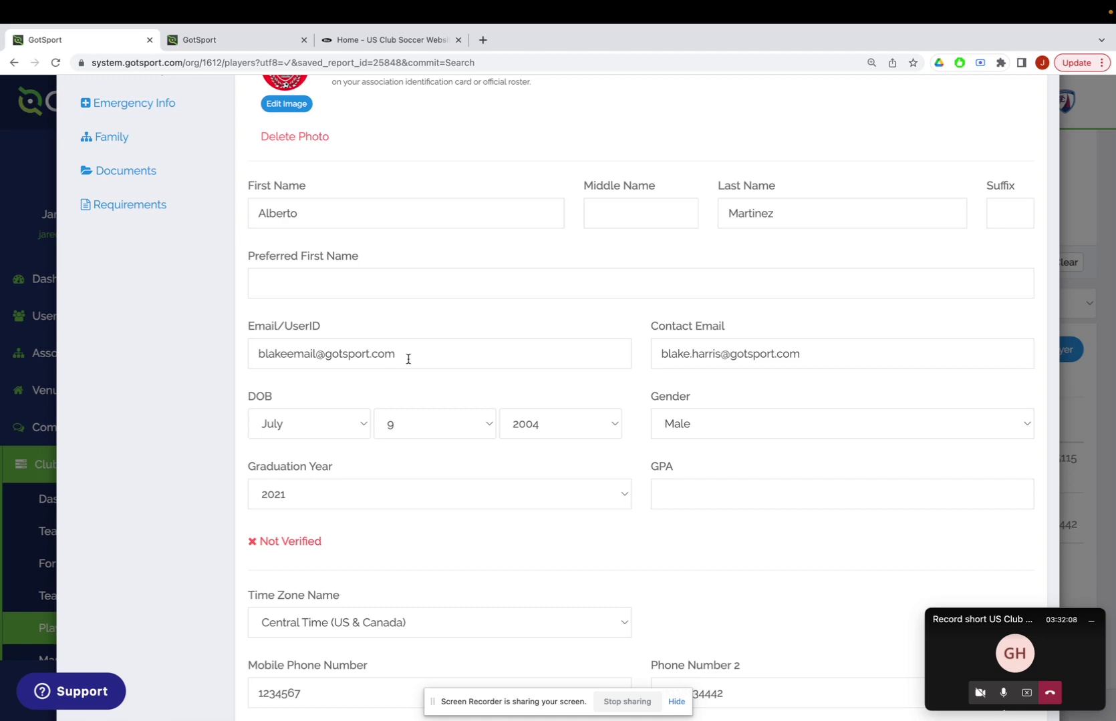
{"action": "left_click_drag", "start_coordinate": [408, 359], "coordinate": [257, 355]}
{"action": "key", "text": "super+c"}
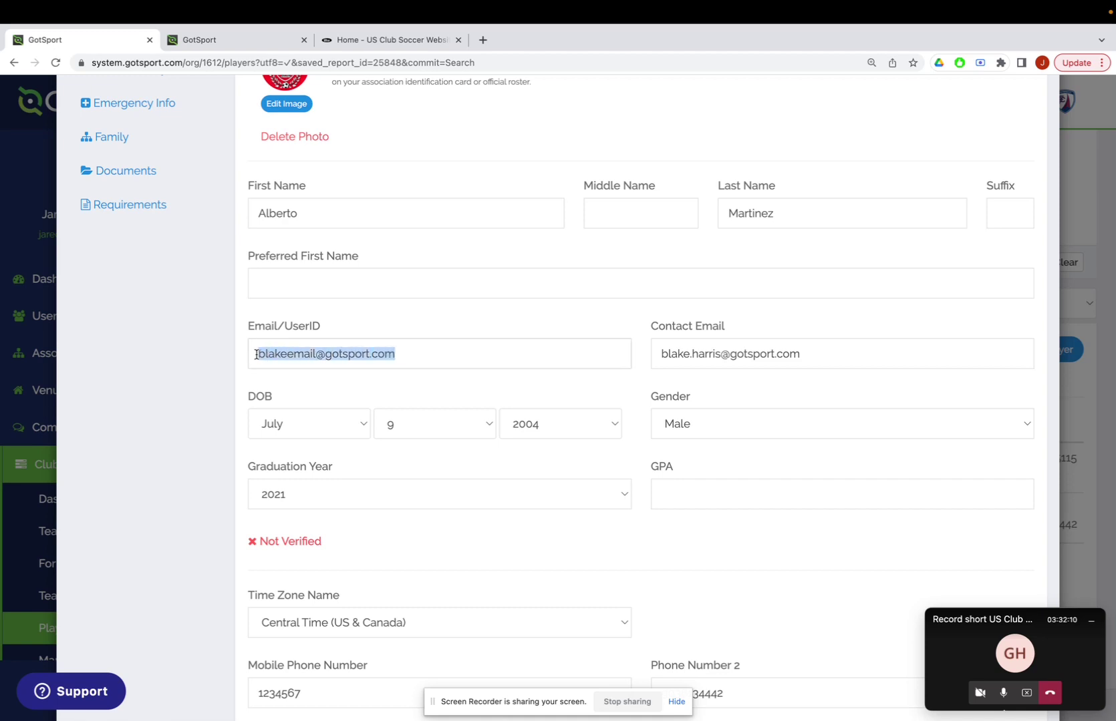
{"action": "key", "text": "BackSpace"}
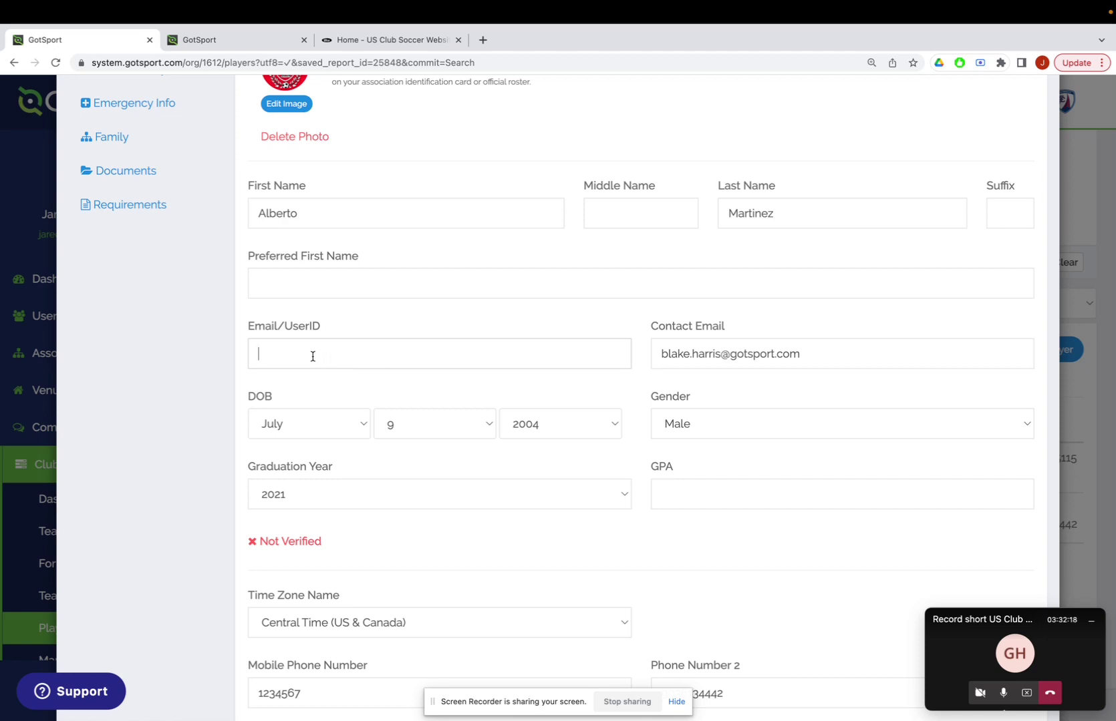
{"action": "scroll", "coordinate": [313, 358], "scroll_direction": "down", "scroll_amount": 2}
{"action": "scroll", "coordinate": [313, 359], "scroll_direction": "down", "scroll_amount": 10}
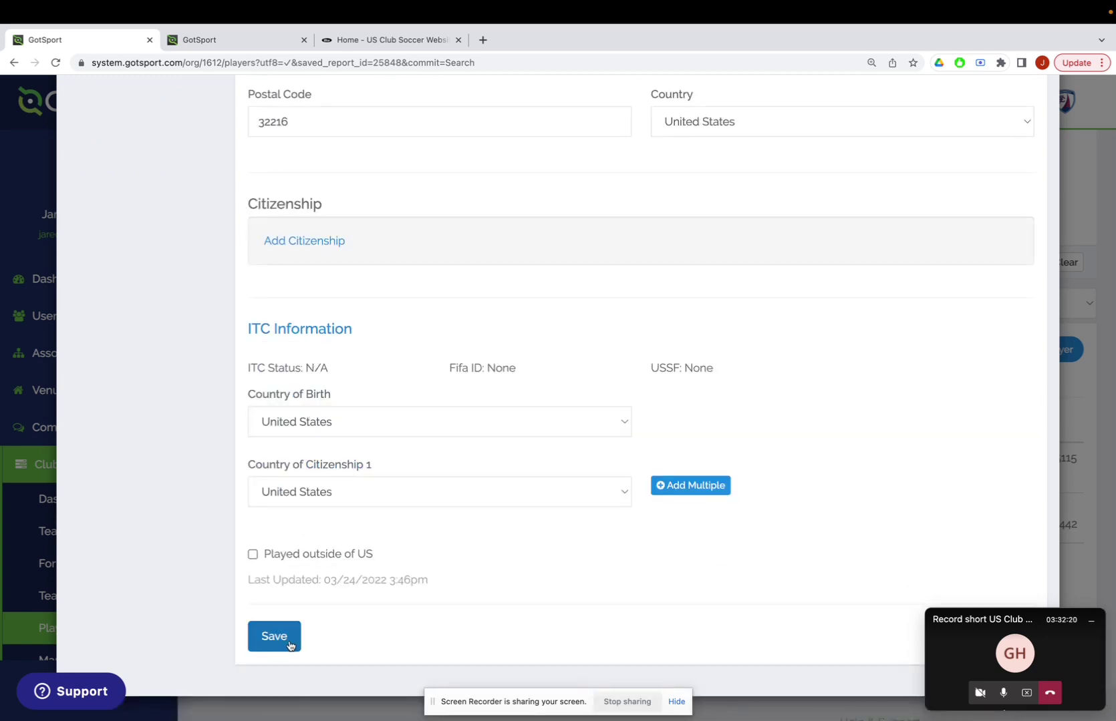
{"action": "left_click", "coordinate": [291, 645]}
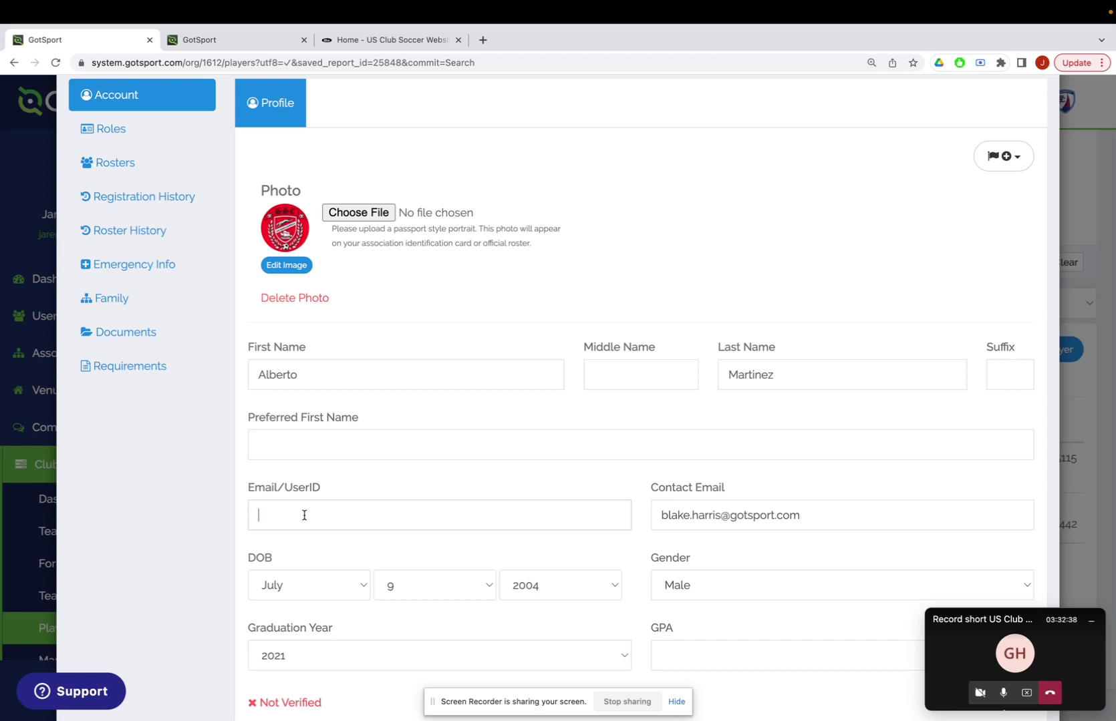
Paste the login email back into Email/UserID and save the profile again.
{"action": "key", "text": "super+v"}
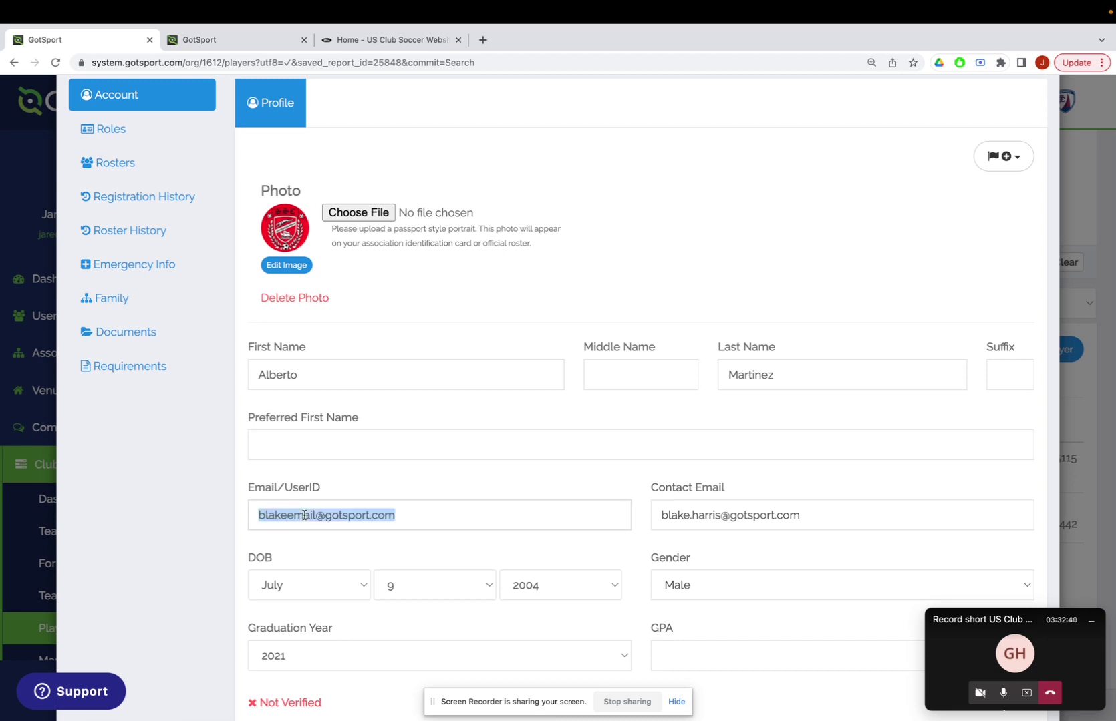
{"action": "left_click", "coordinate": [425, 535]}
{"action": "scroll", "coordinate": [426, 537], "scroll_direction": "down", "scroll_amount": 1}
{"action": "scroll", "coordinate": [425, 535], "scroll_direction": "down", "scroll_amount": 10}
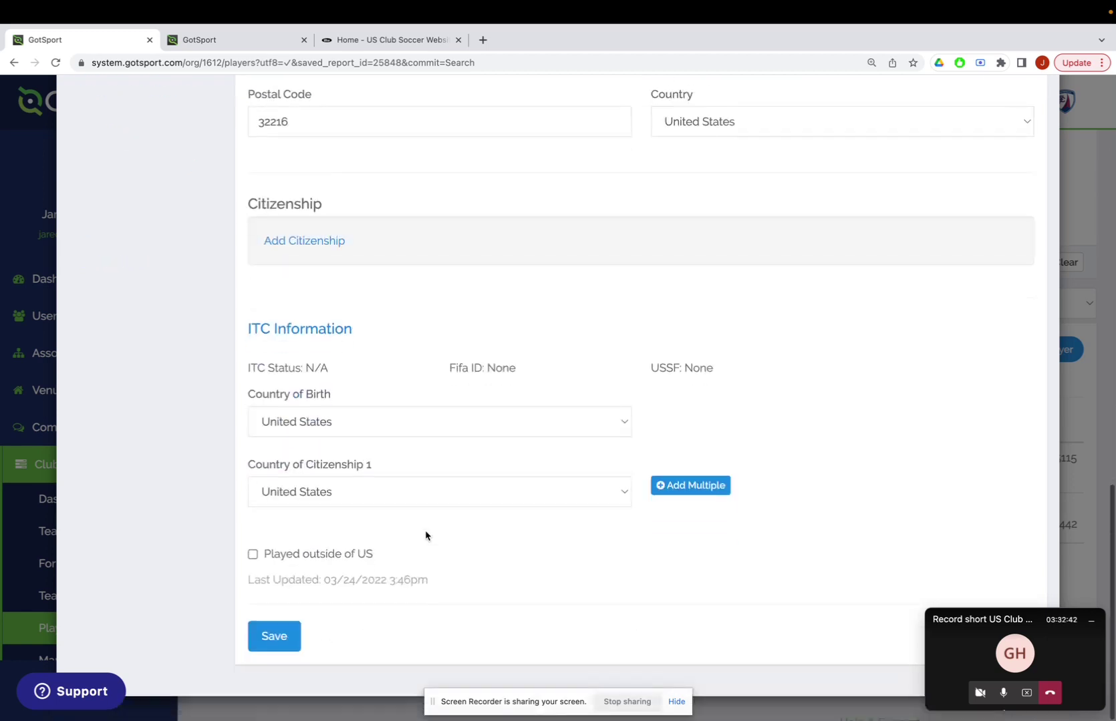
{"action": "left_click", "coordinate": [283, 636]}
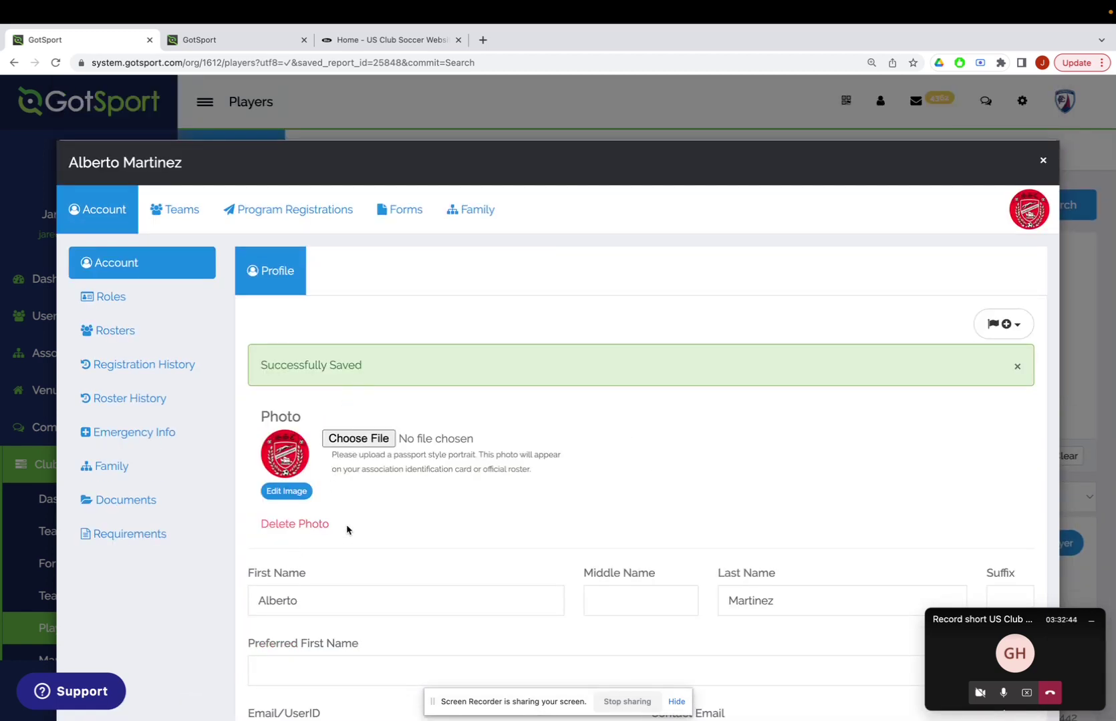
Close the profile, inspect the first player's empty Email/UserID field, then close it.
{"action": "left_click", "coordinate": [367, 109]}
{"action": "scroll", "coordinate": [317, 475], "scroll_direction": "down", "scroll_amount": 5}
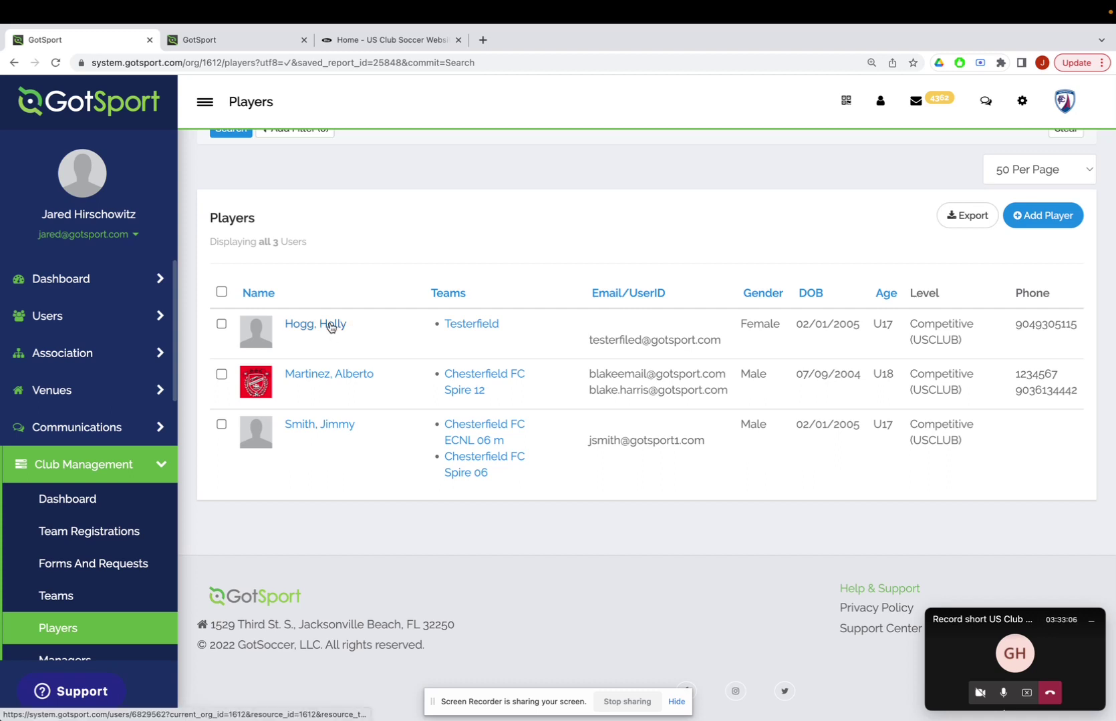
{"action": "left_click", "coordinate": [330, 325]}
{"action": "scroll", "coordinate": [425, 364], "scroll_direction": "down", "scroll_amount": 5}
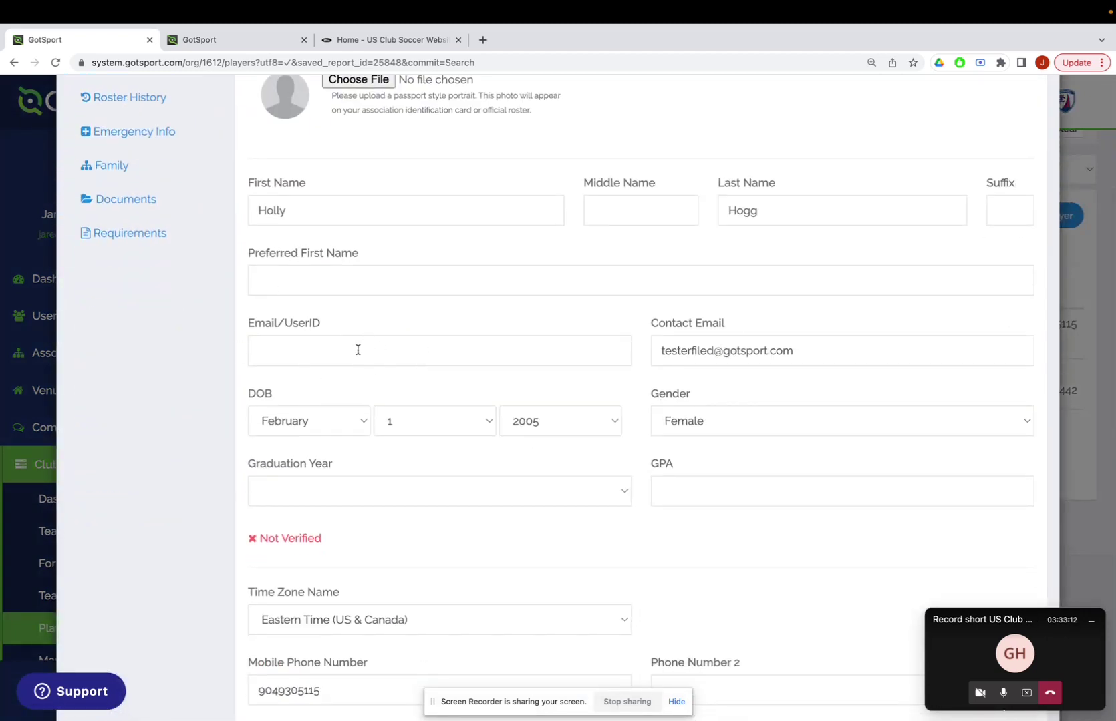
{"action": "scroll", "coordinate": [357, 350], "scroll_direction": "up", "scroll_amount": 3}
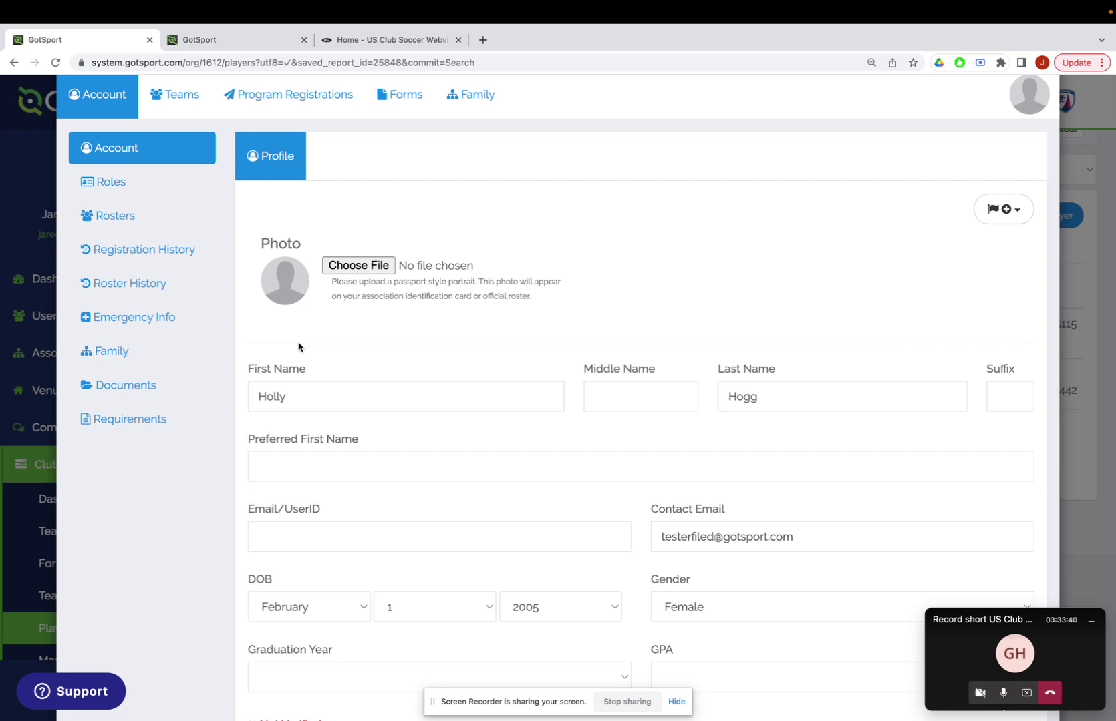
{"action": "left_click", "coordinate": [44, 274]}
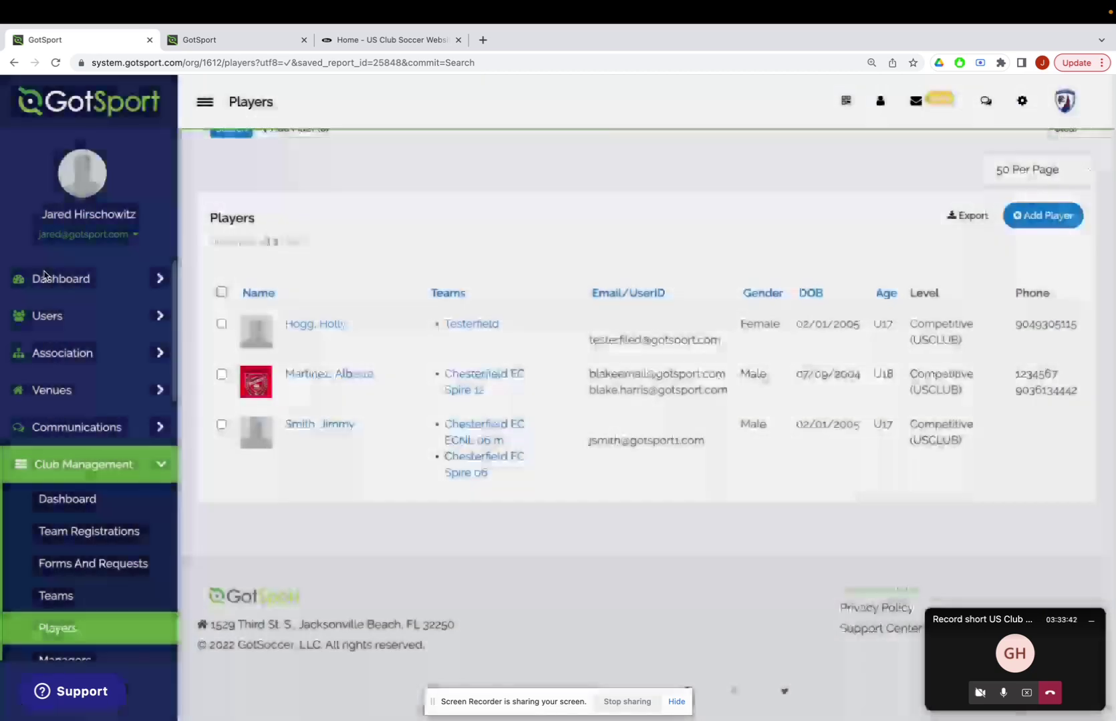
{"action": "scroll", "coordinate": [324, 404], "scroll_direction": "up", "scroll_amount": 1}
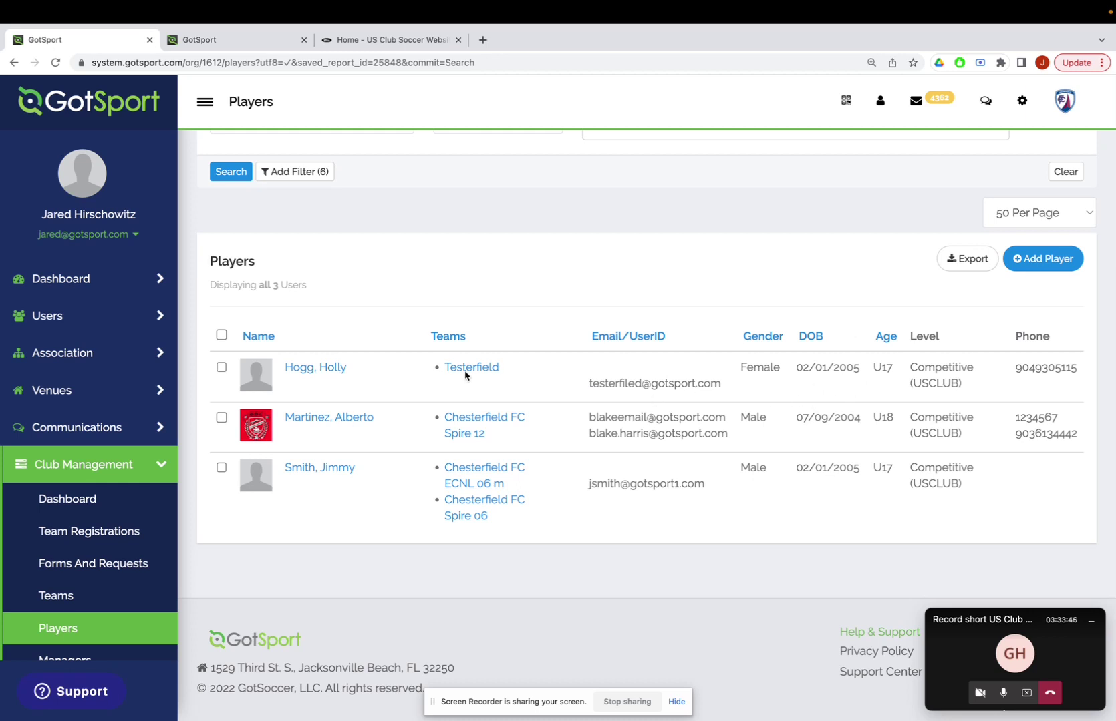
Link the second account matching the first player's contact email as their parent/guardian.
{"action": "left_click", "coordinate": [326, 373]}
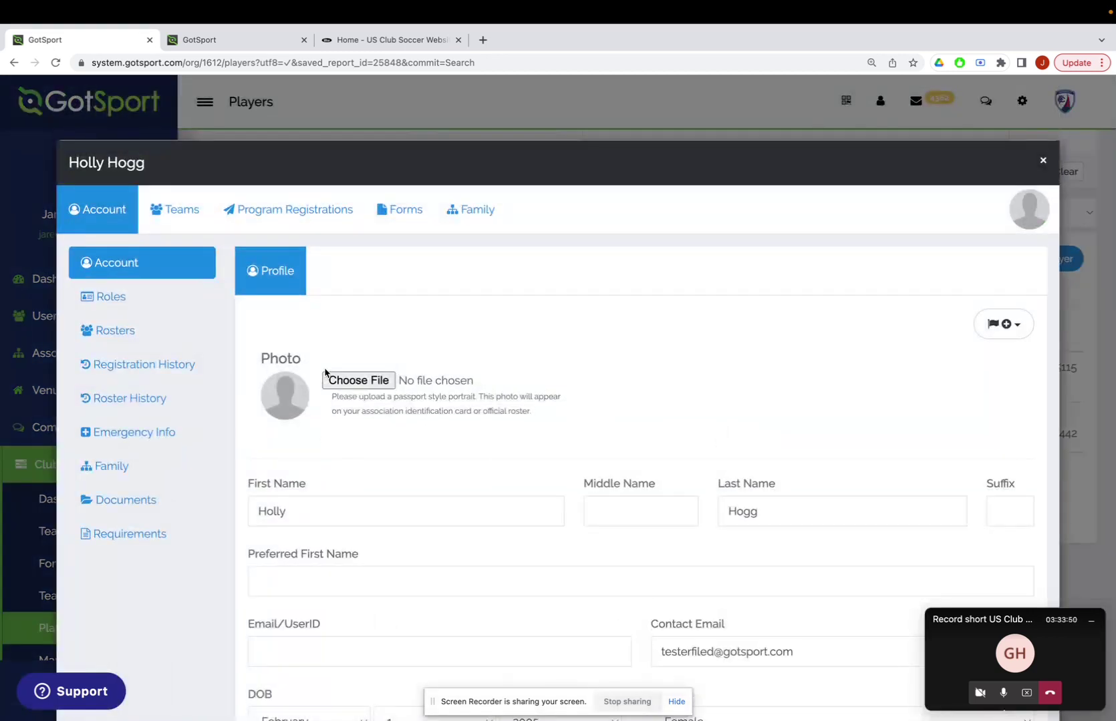
{"action": "left_click", "coordinate": [87, 466]}
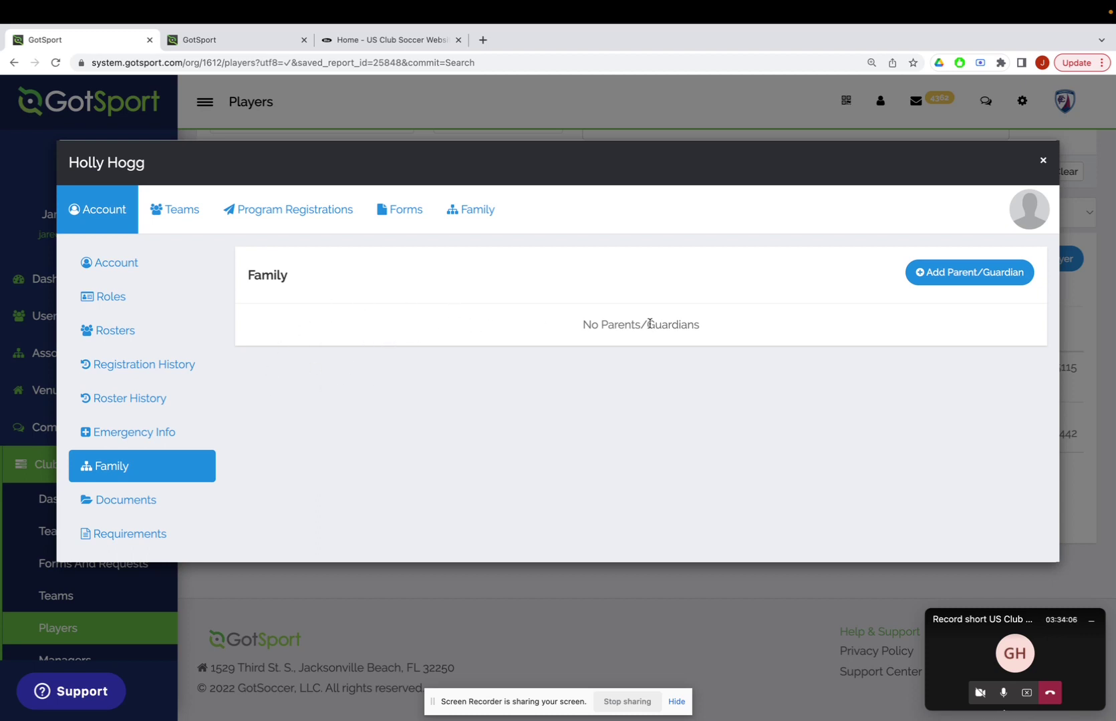
{"action": "left_click", "coordinate": [942, 280]}
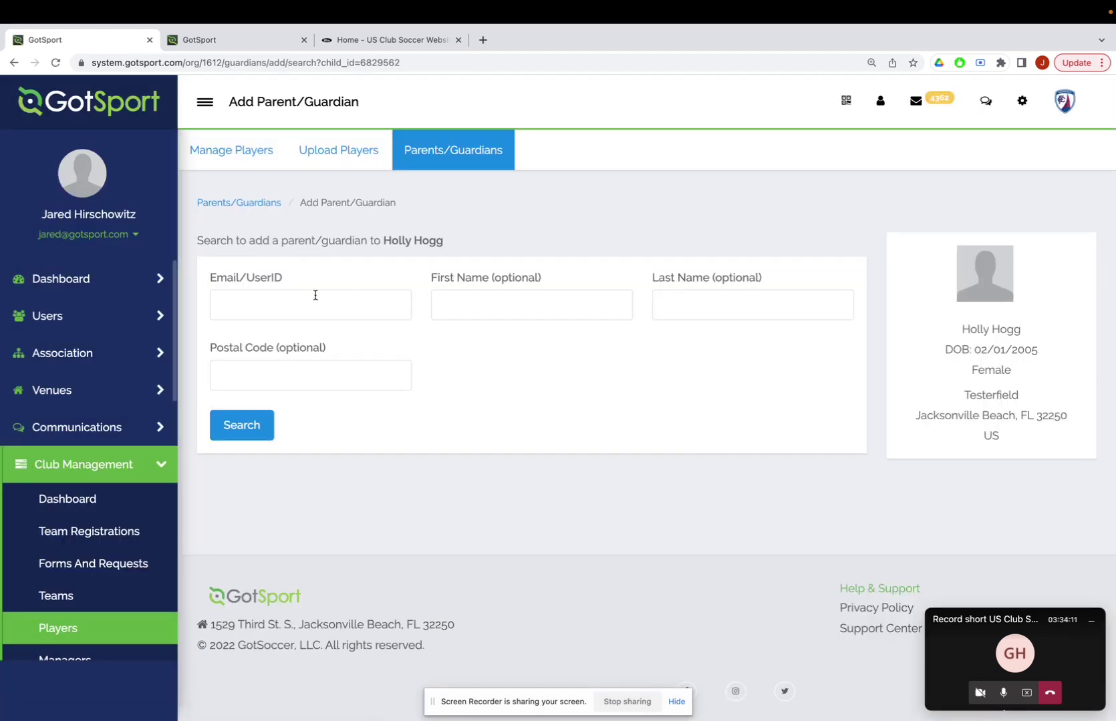
{"action": "left_click", "coordinate": [258, 310]}
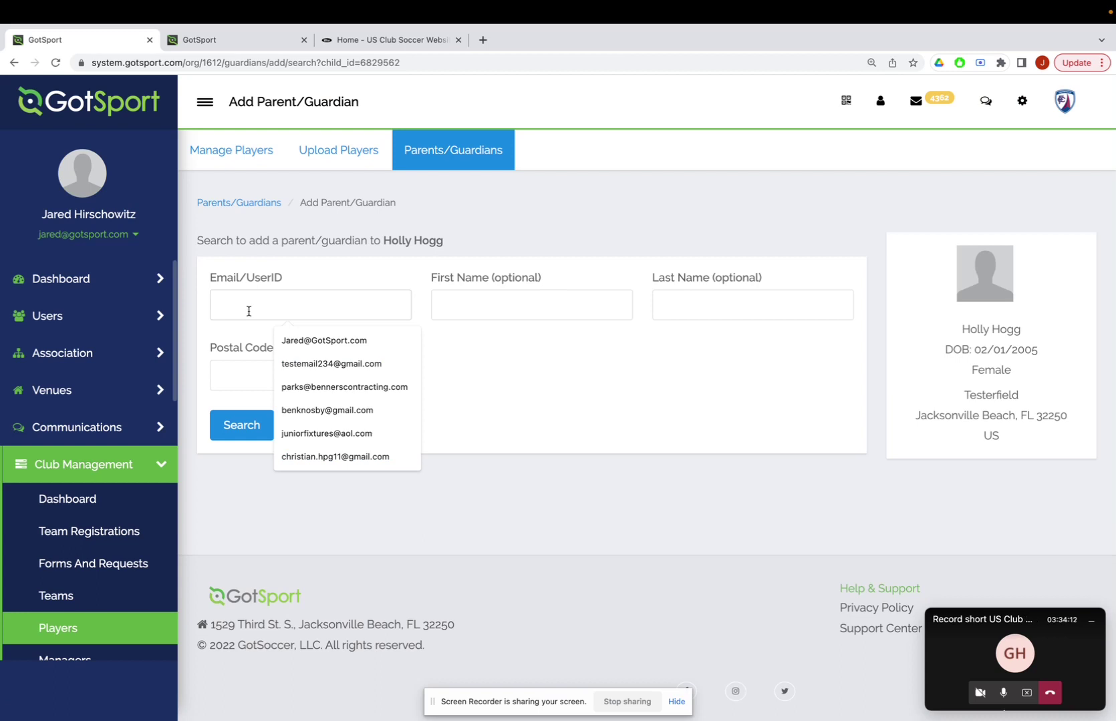
{"action": "key", "text": "super+v"}
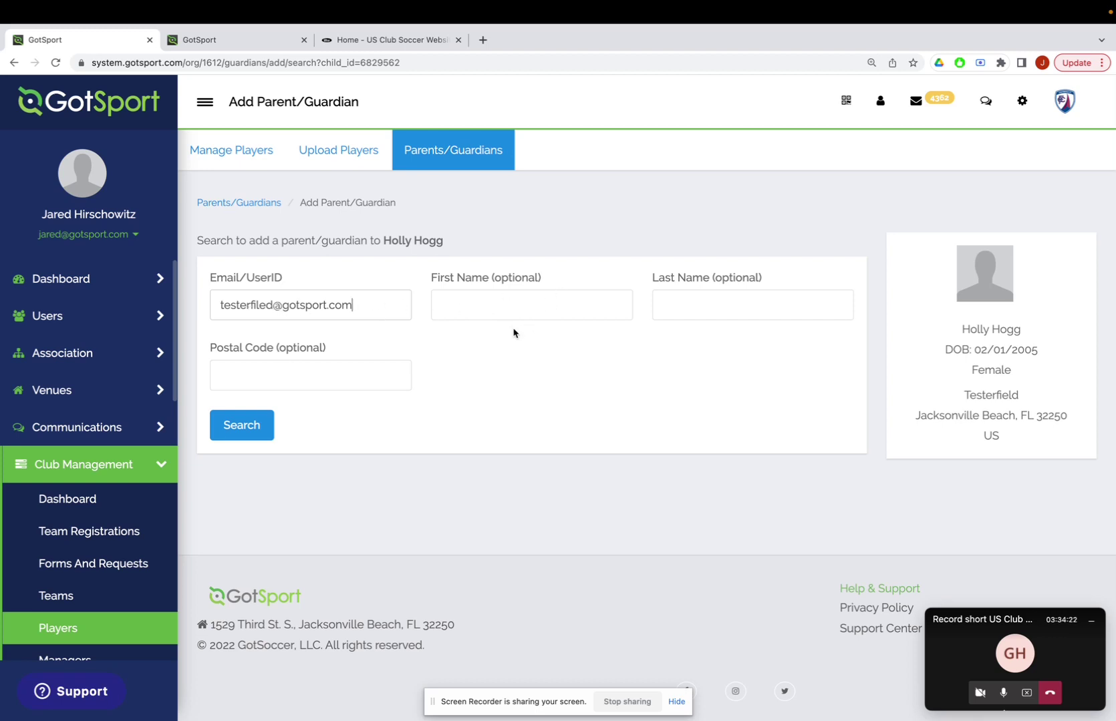
{"action": "left_click", "coordinate": [256, 432]}
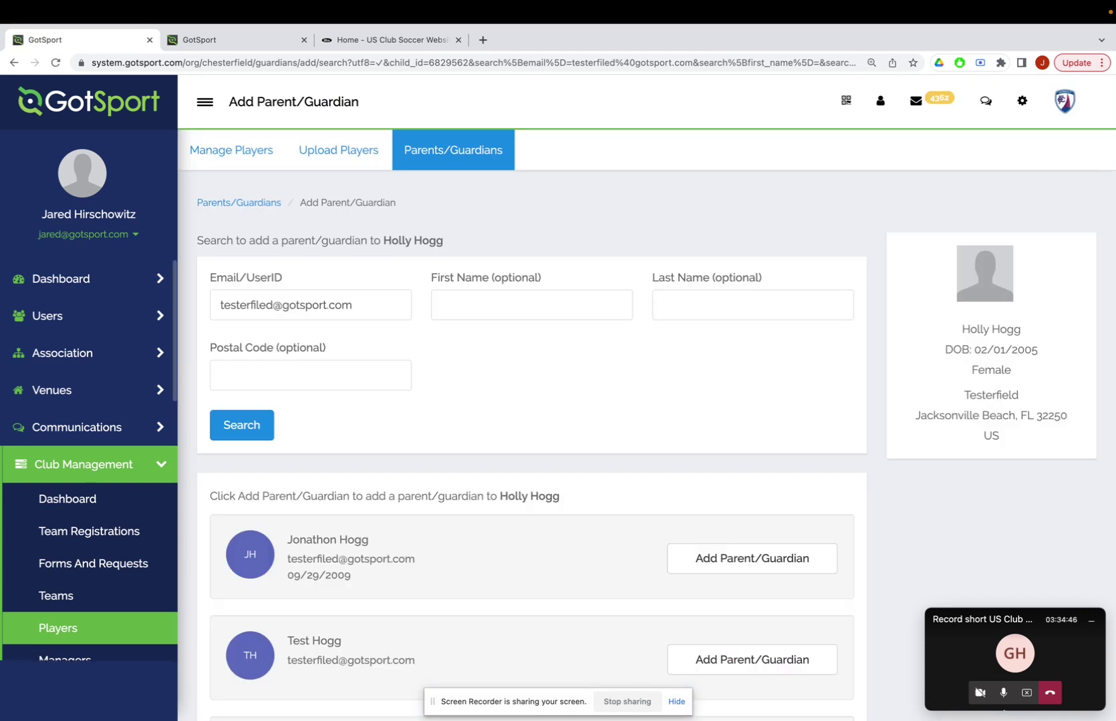
{"action": "scroll", "coordinate": [370, 551], "scroll_direction": "down", "scroll_amount": 3}
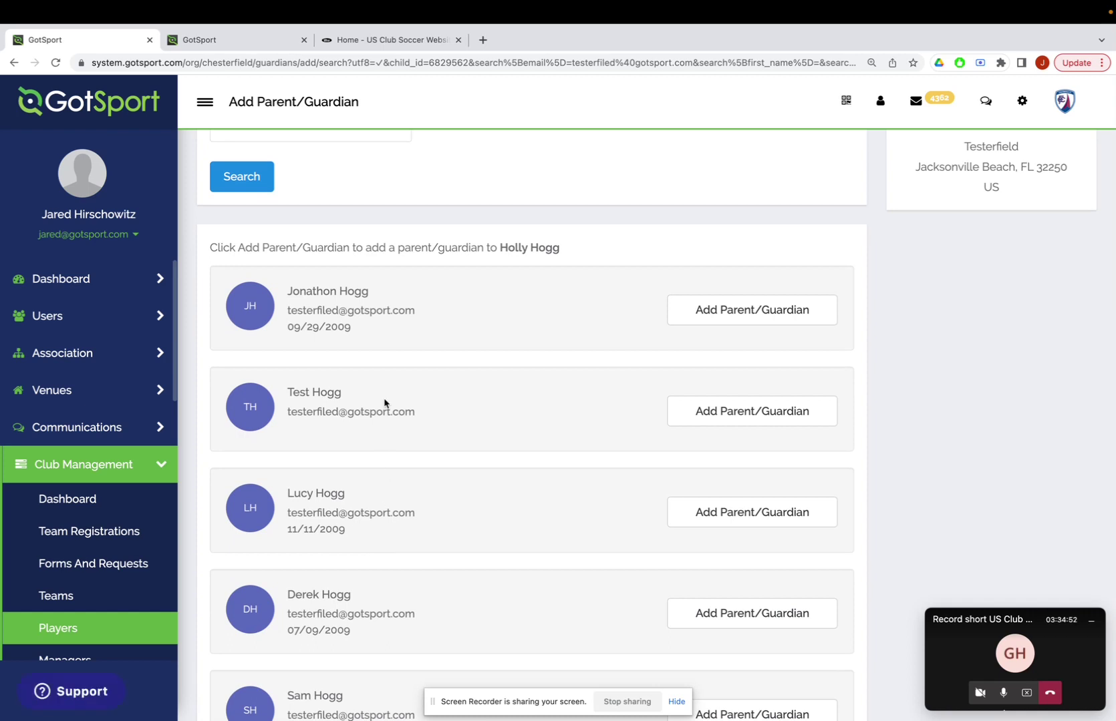
{"action": "left_click", "coordinate": [747, 412]}
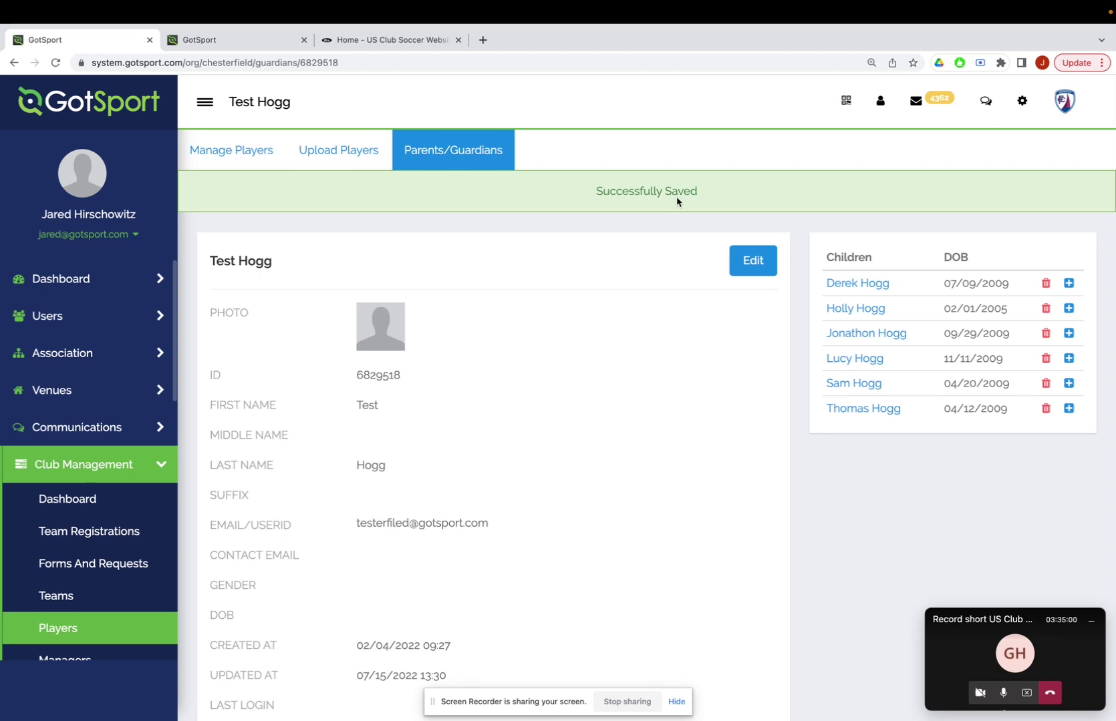
{"action": "left_click", "coordinate": [14, 63]}
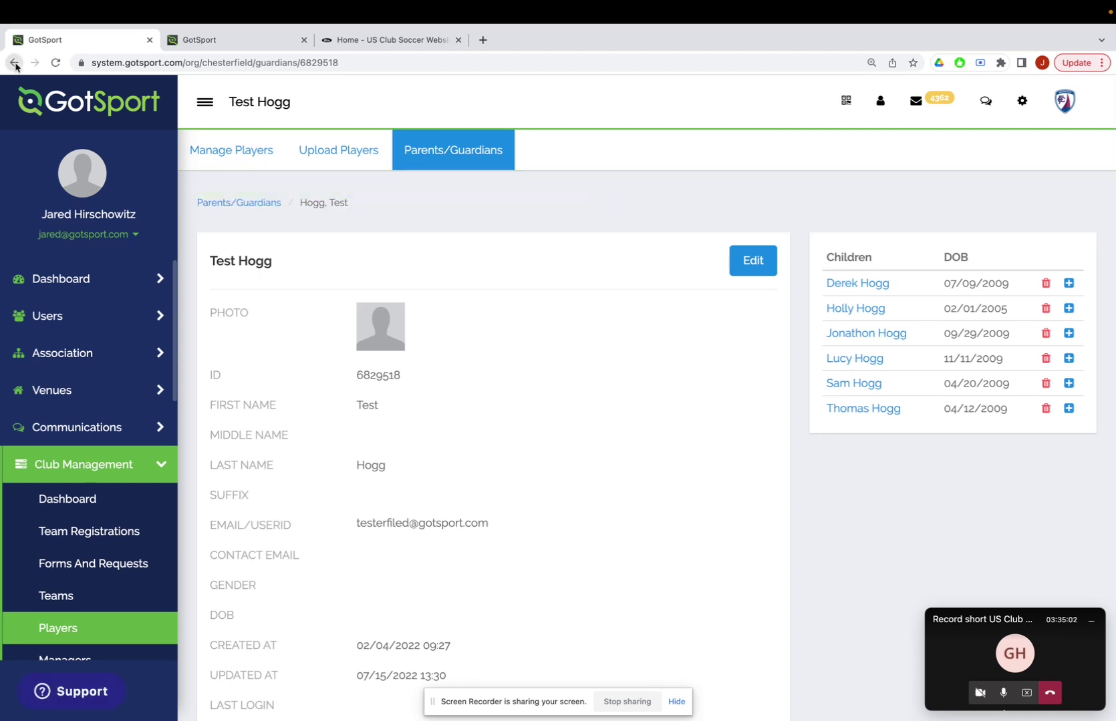
Go back to the filtered Players list and open the first player's Family section.
{"action": "left_click", "coordinate": [14, 63]}
{"action": "left_click", "coordinate": [14, 62]}
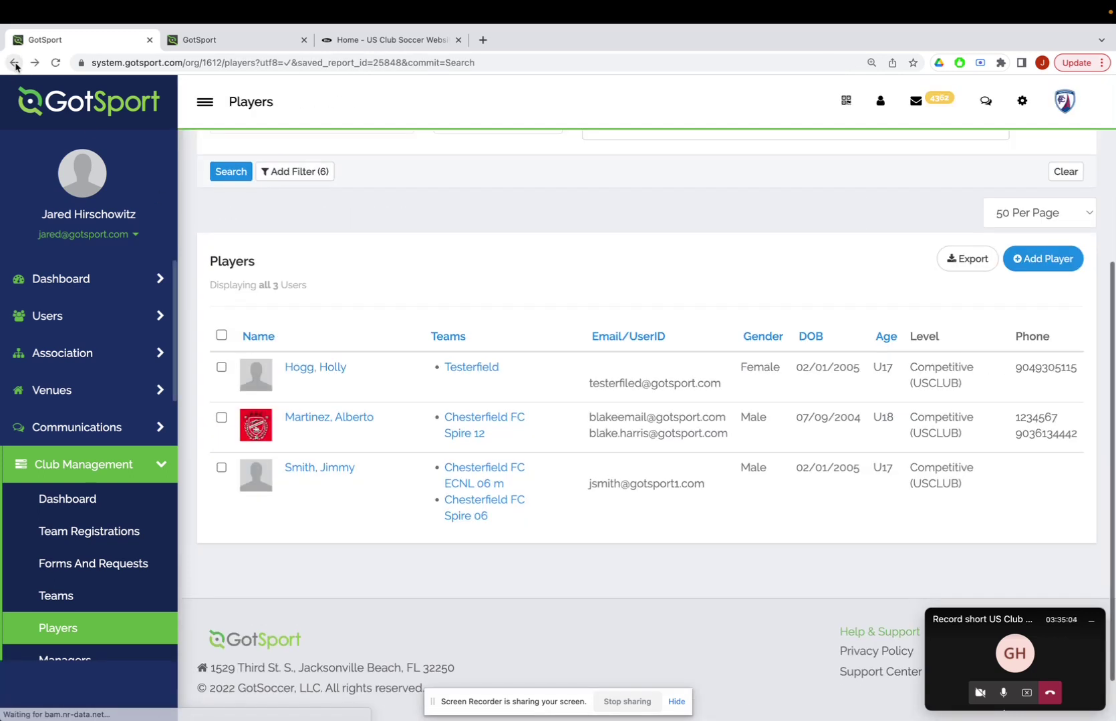
{"action": "left_click", "coordinate": [315, 368]}
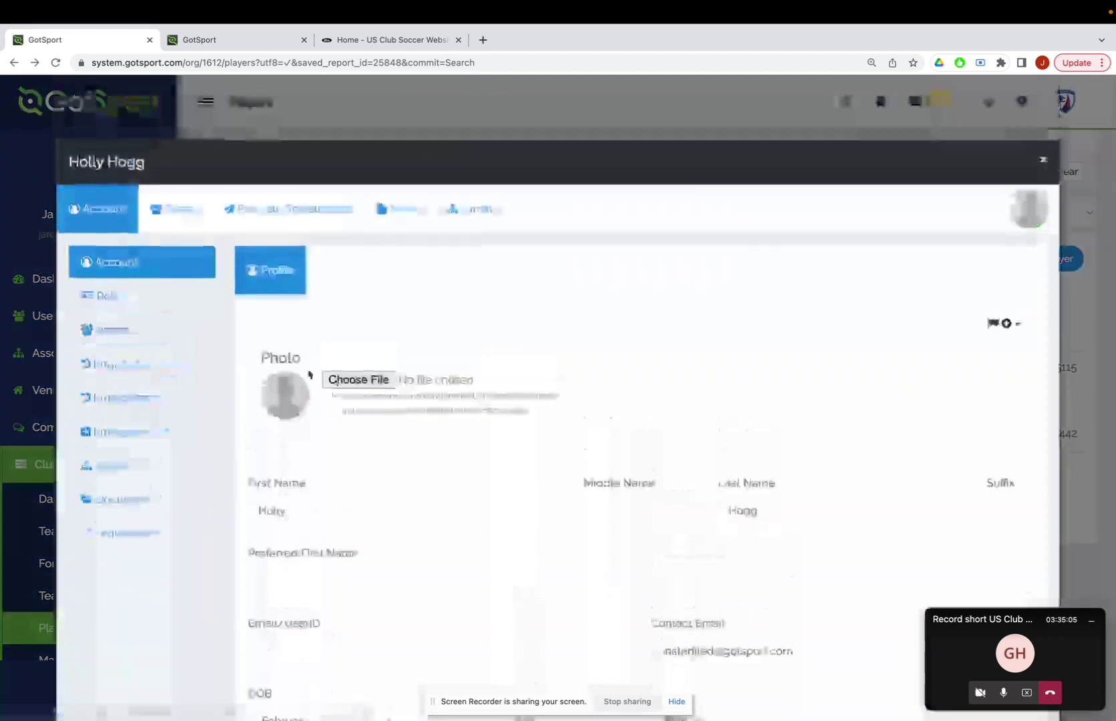
{"action": "left_click", "coordinate": [112, 466]}
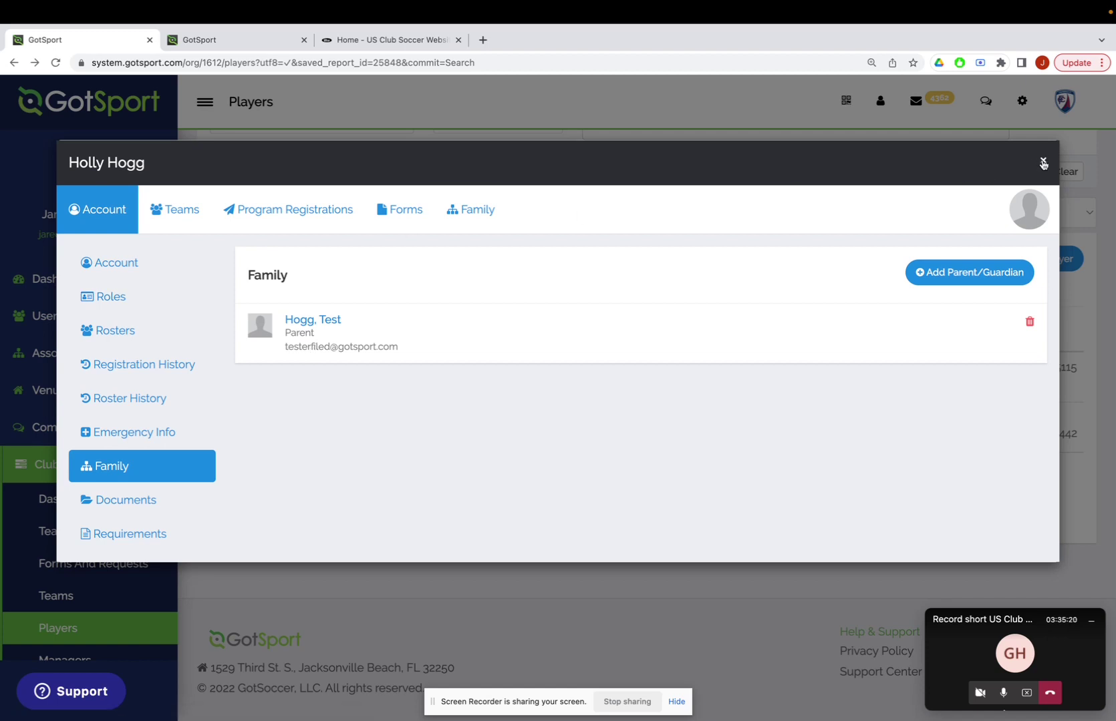
Search for a guardian with a placeholder e-mail and the name Test Account.
{"action": "left_click", "coordinate": [886, 274]}
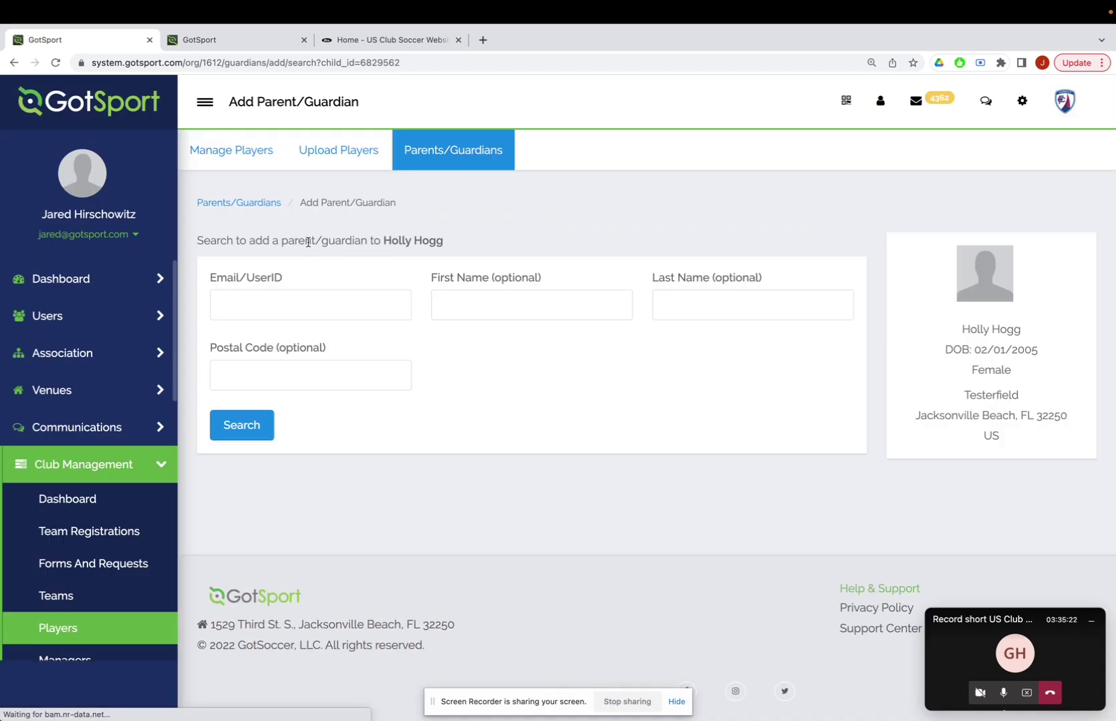
{"action": "left_click", "coordinate": [258, 305]}
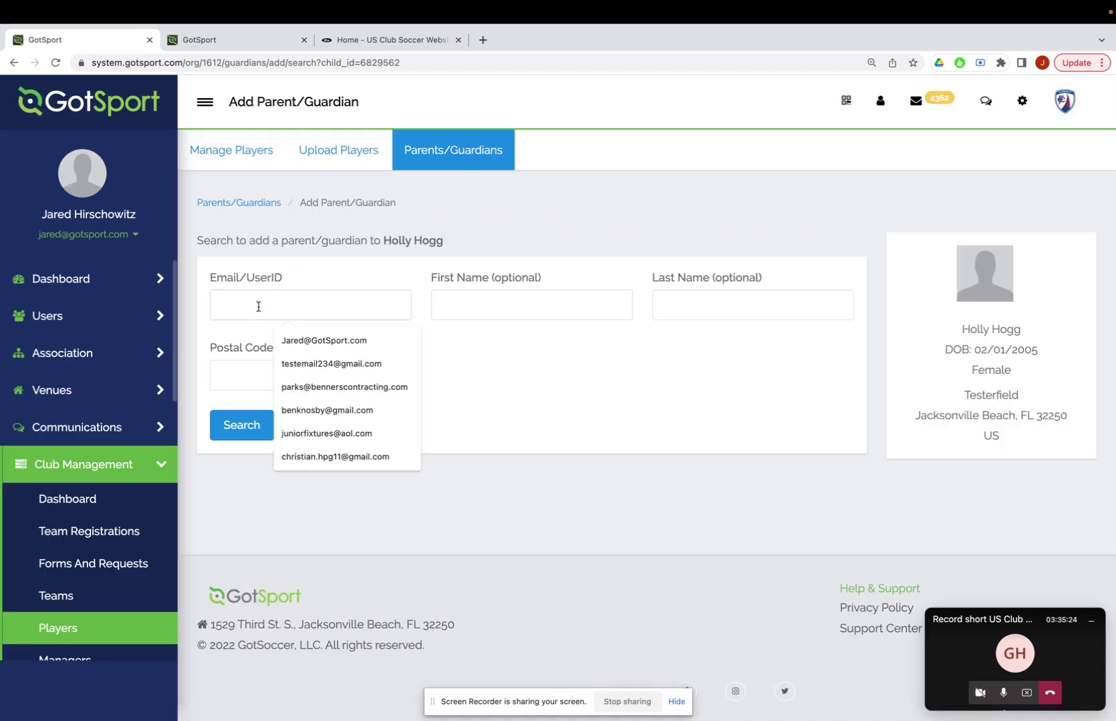
{"action": "type", "text": "fakeemail"}
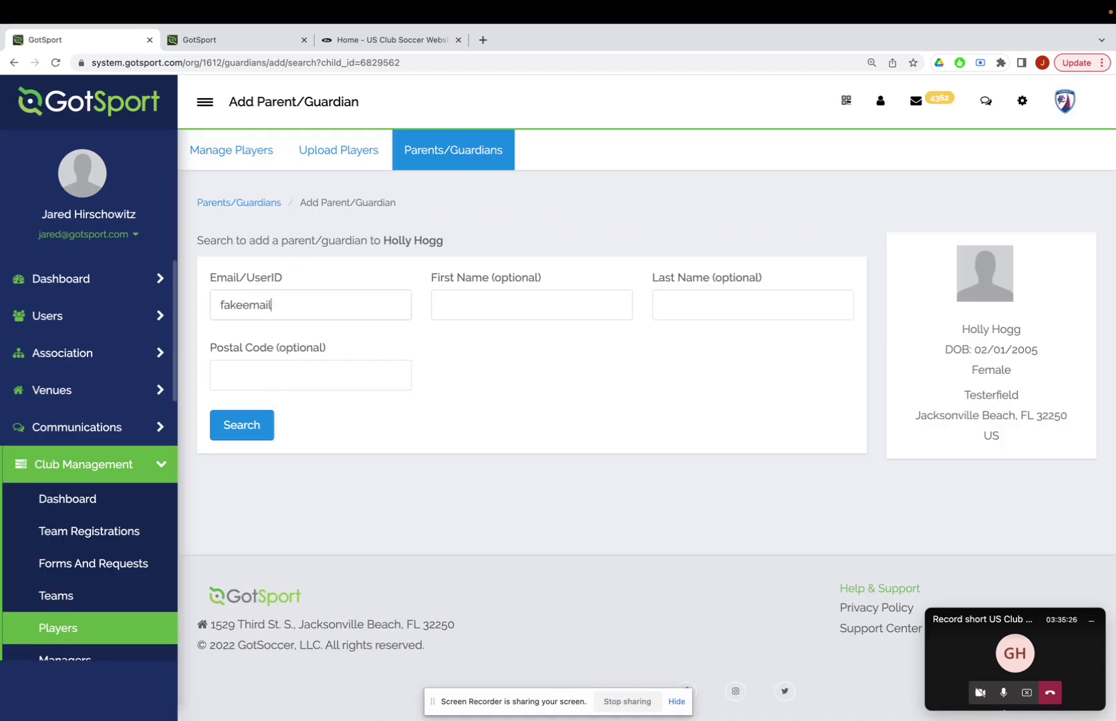
{"action": "type", "text": "@gmail.com"}
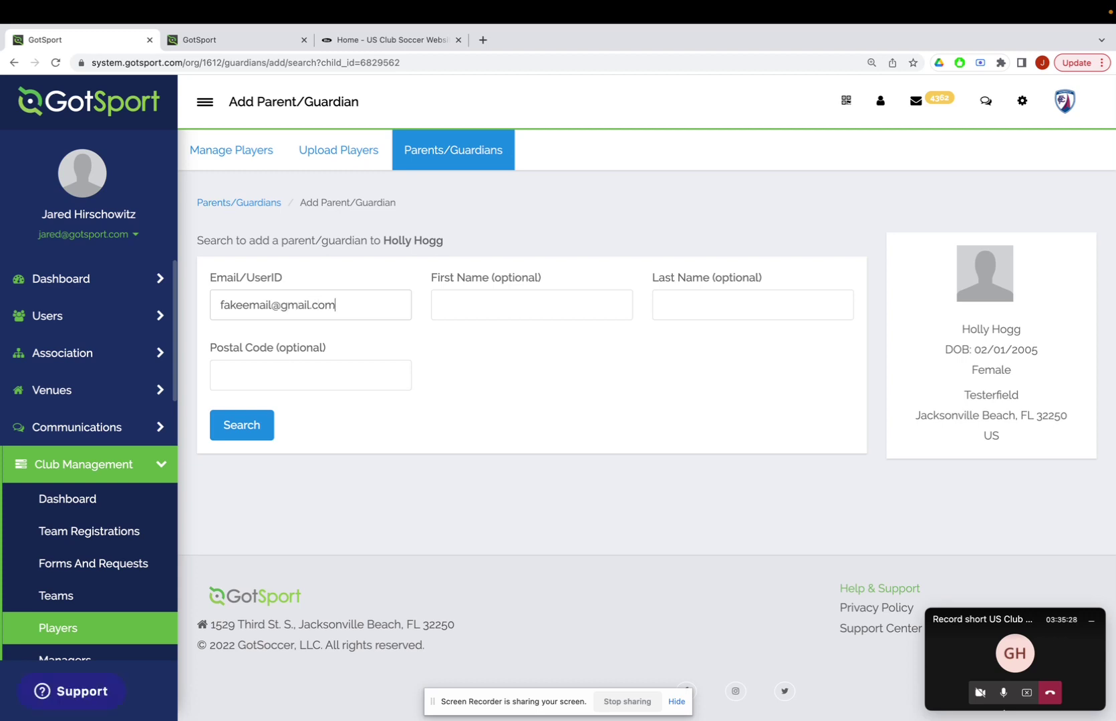
{"action": "left_click", "coordinate": [478, 301]}
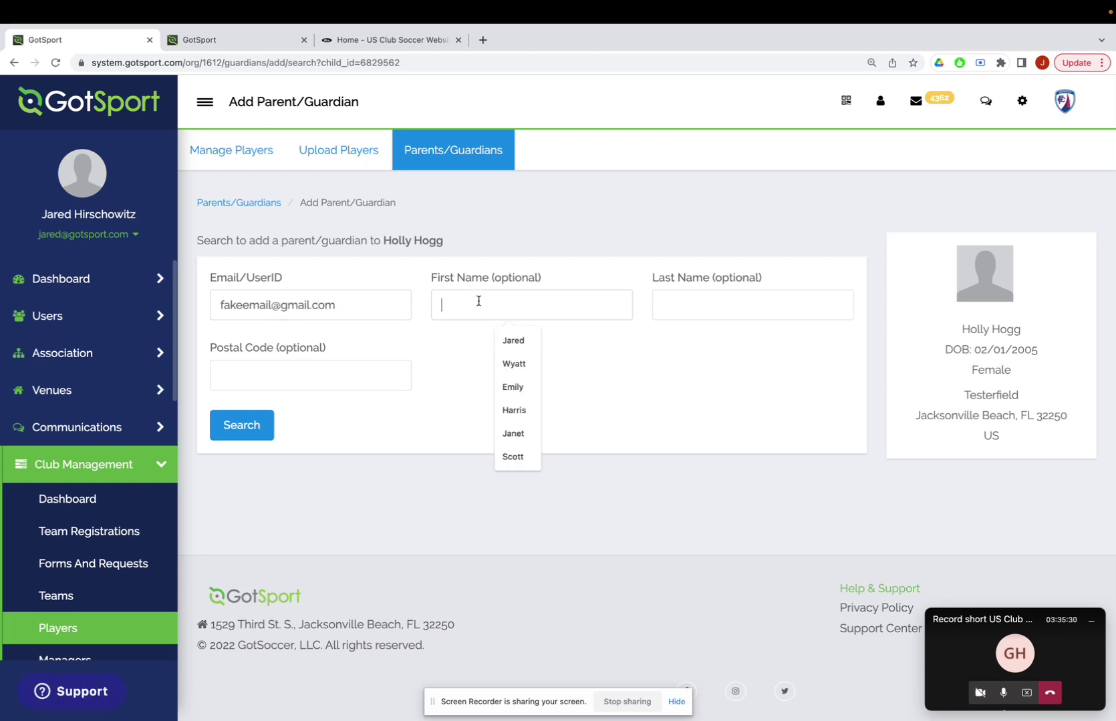
{"action": "type", "text": "Test"}
{"action": "key", "text": "Tab"}
{"action": "type", "text": "C"}
{"action": "key", "text": "BackSpace"}
{"action": "type", "text": "Account"}
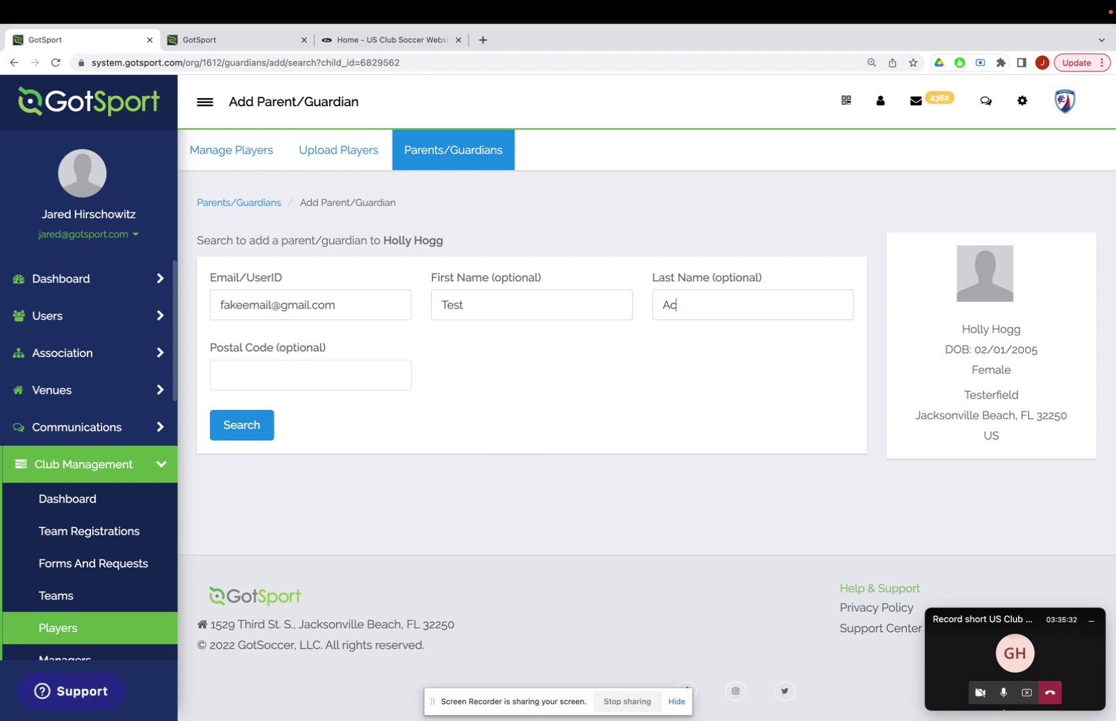
{"action": "left_click", "coordinate": [247, 431]}
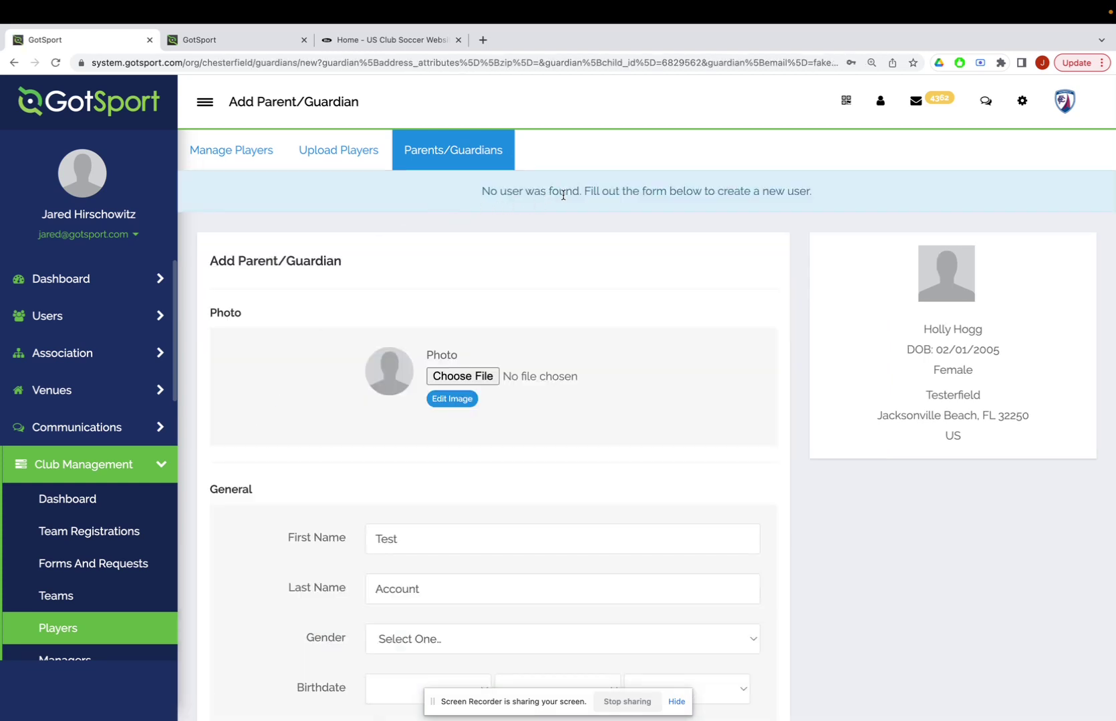
Review the prefilled new parent/guardian form, then return to the Players list.
{"action": "scroll", "coordinate": [487, 451], "scroll_direction": "down", "scroll_amount": 5}
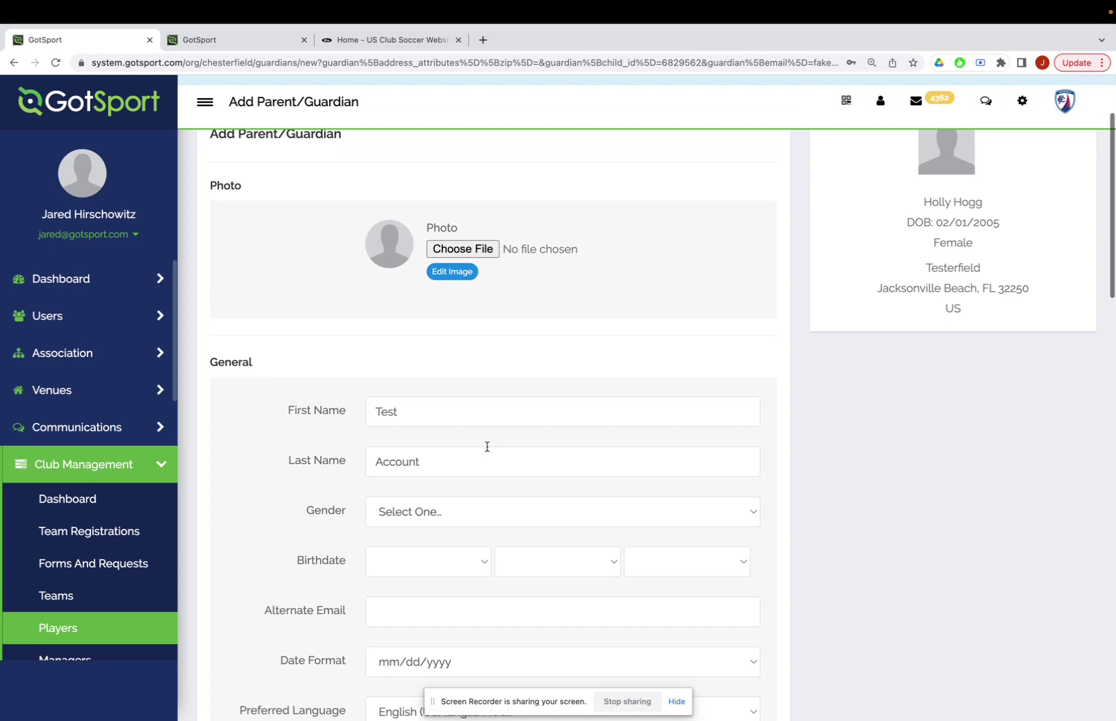
{"action": "scroll", "coordinate": [473, 358], "scroll_direction": "down", "scroll_amount": 7}
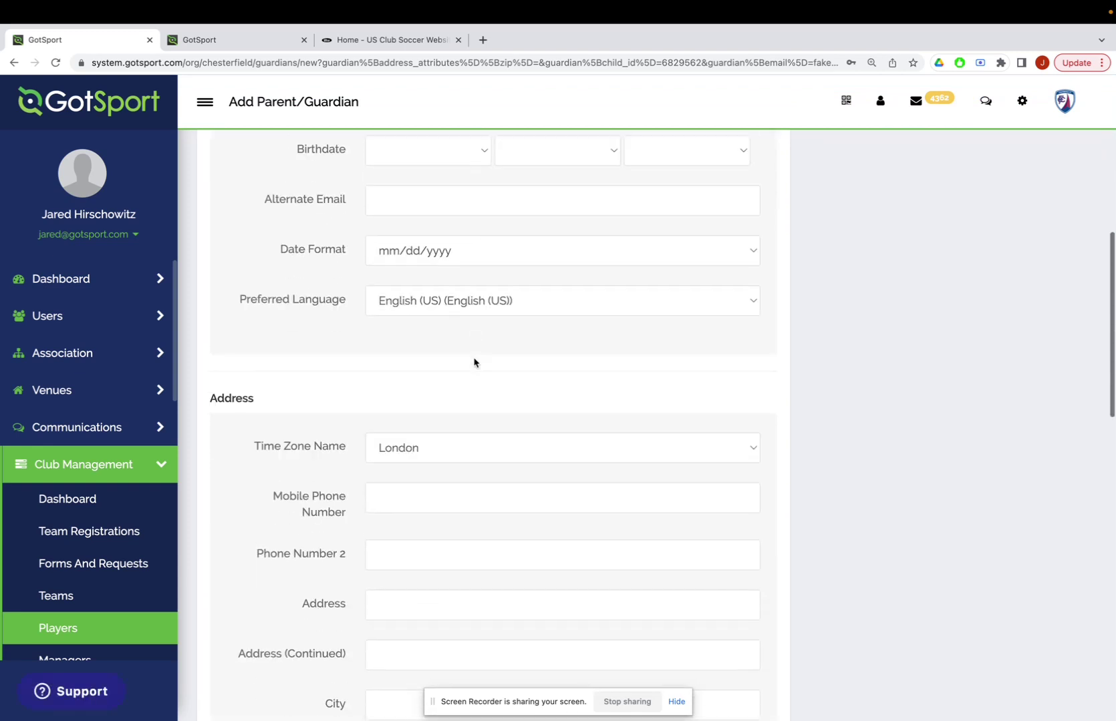
{"action": "scroll", "coordinate": [474, 363], "scroll_direction": "down", "scroll_amount": 4}
{"action": "scroll", "coordinate": [473, 362], "scroll_direction": "up", "scroll_amount": 10}
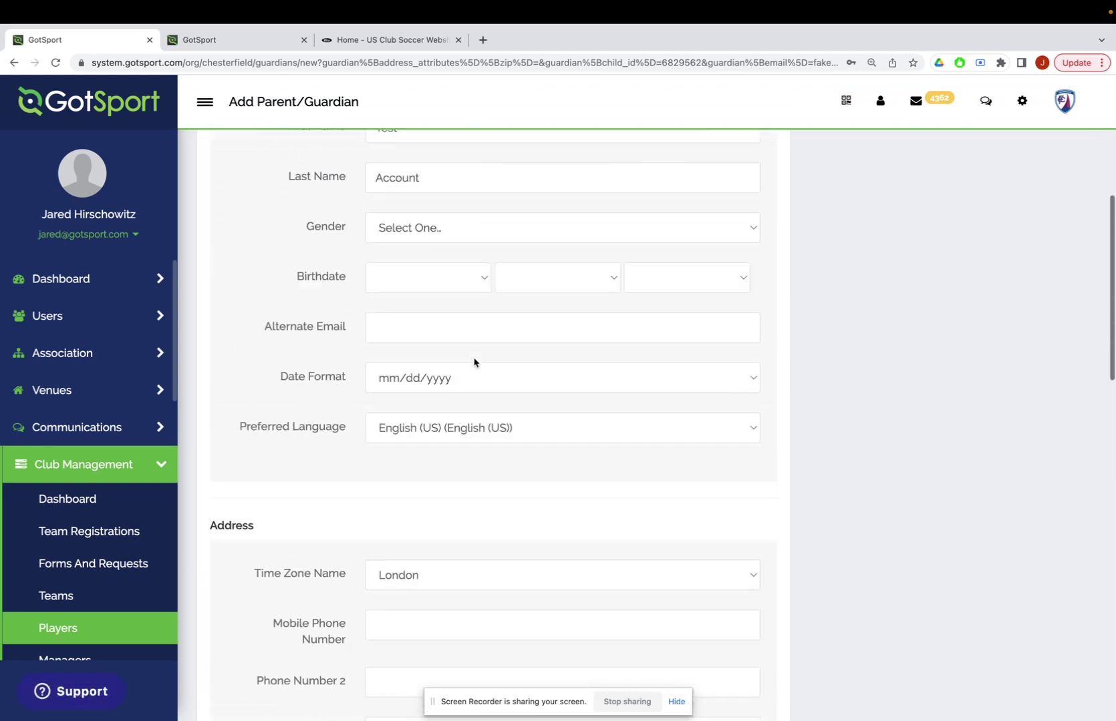
{"action": "scroll", "coordinate": [404, 342], "scroll_direction": "down", "scroll_amount": 3}
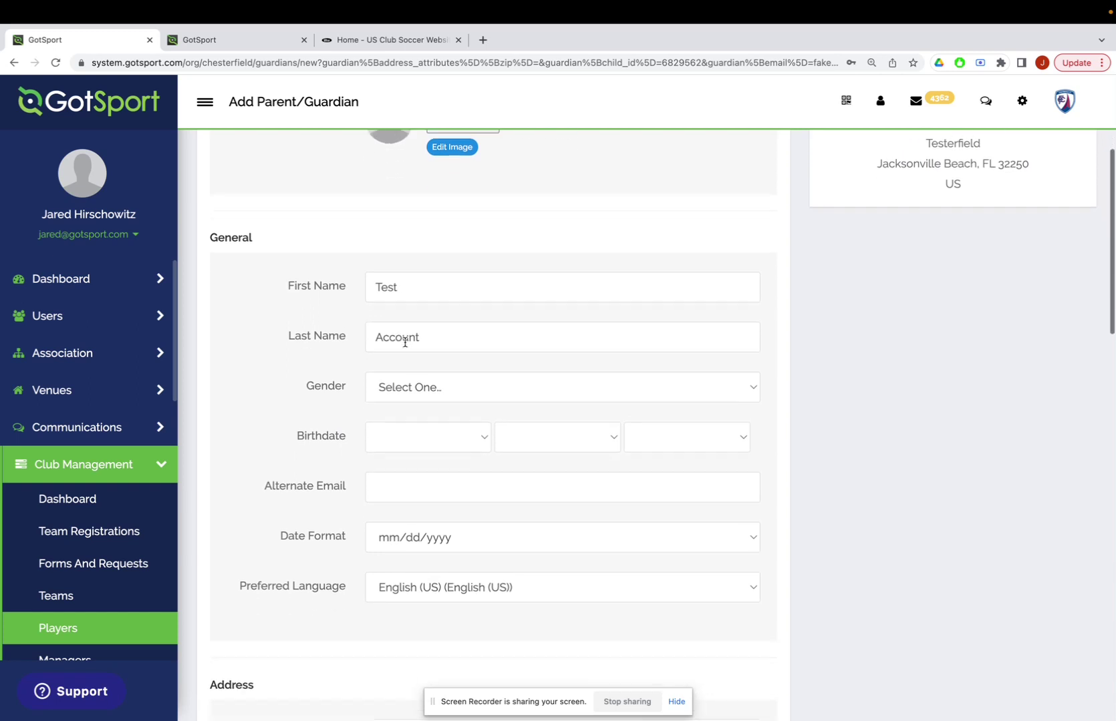
{"action": "scroll", "coordinate": [405, 346], "scroll_direction": "down", "scroll_amount": 12}
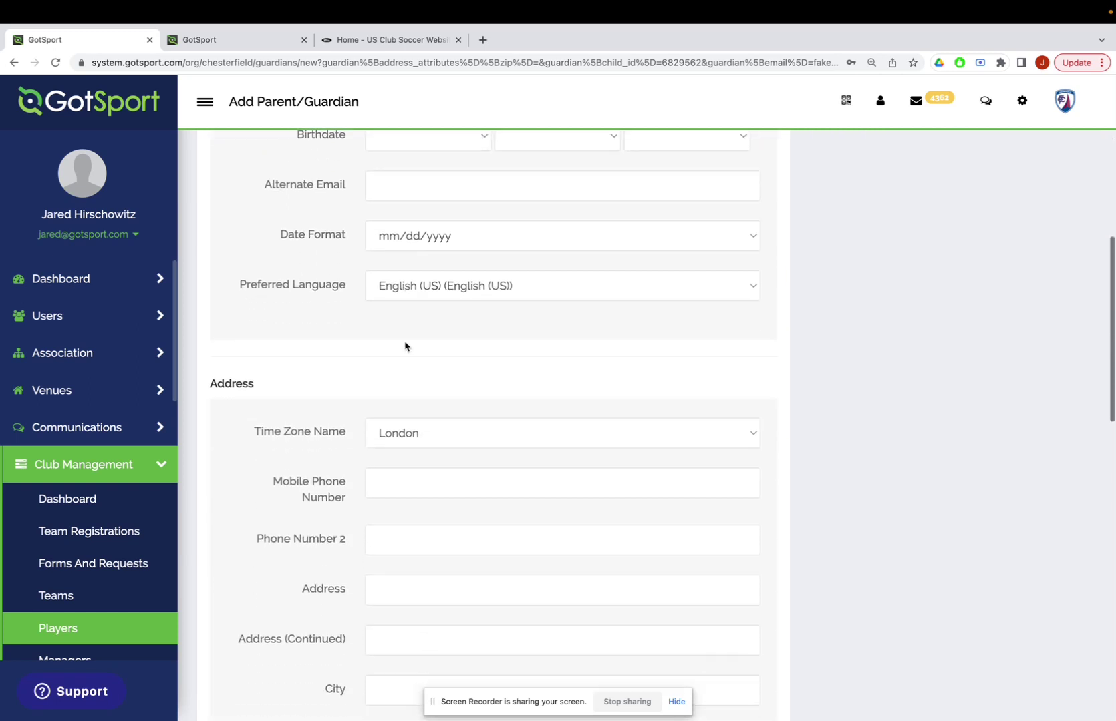
{"action": "scroll", "coordinate": [405, 346], "scroll_direction": "down", "scroll_amount": 5}
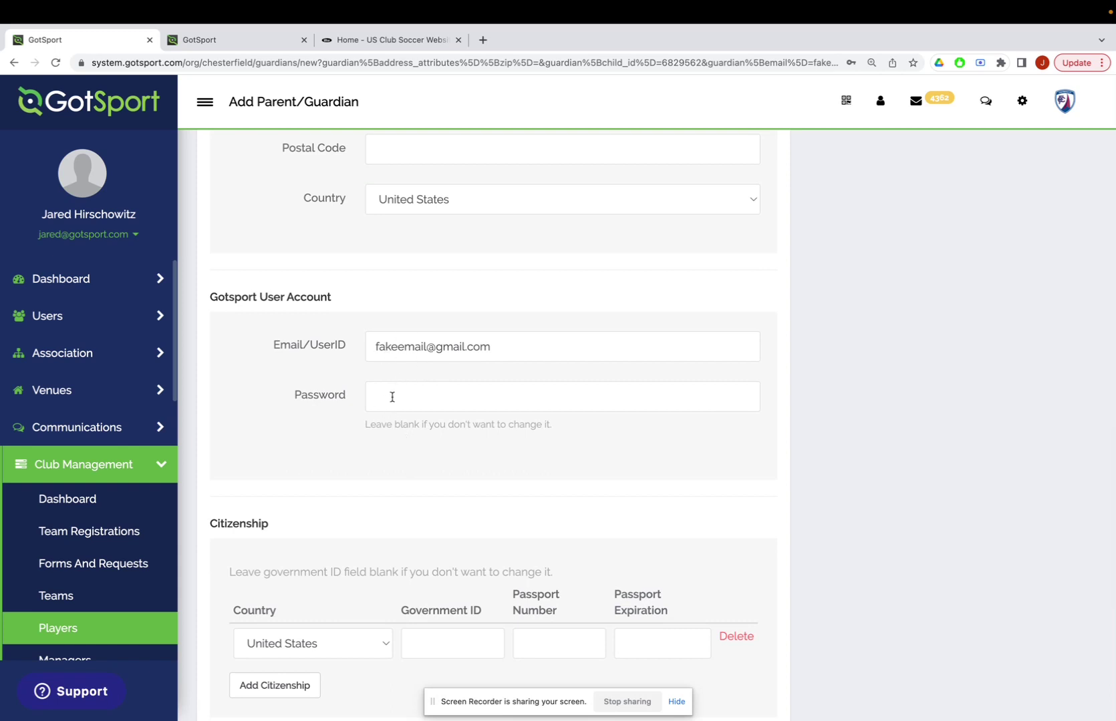
{"action": "scroll", "coordinate": [393, 396], "scroll_direction": "down", "scroll_amount": 5}
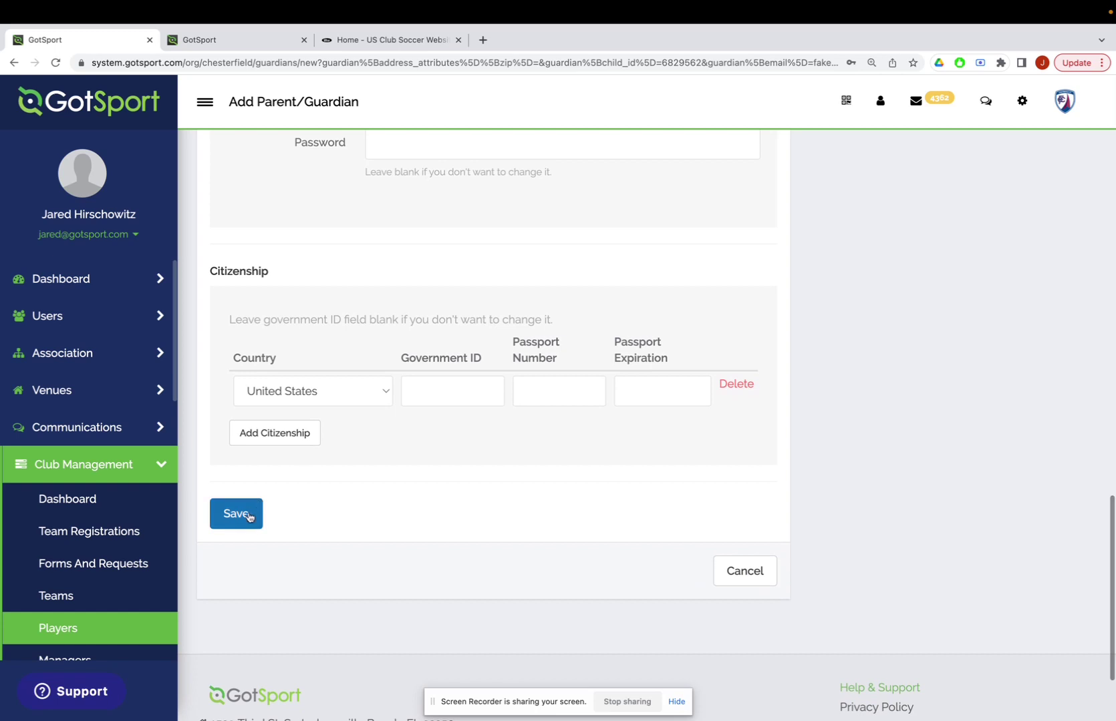
{"action": "scroll", "coordinate": [260, 513], "scroll_direction": "up", "scroll_amount": 3}
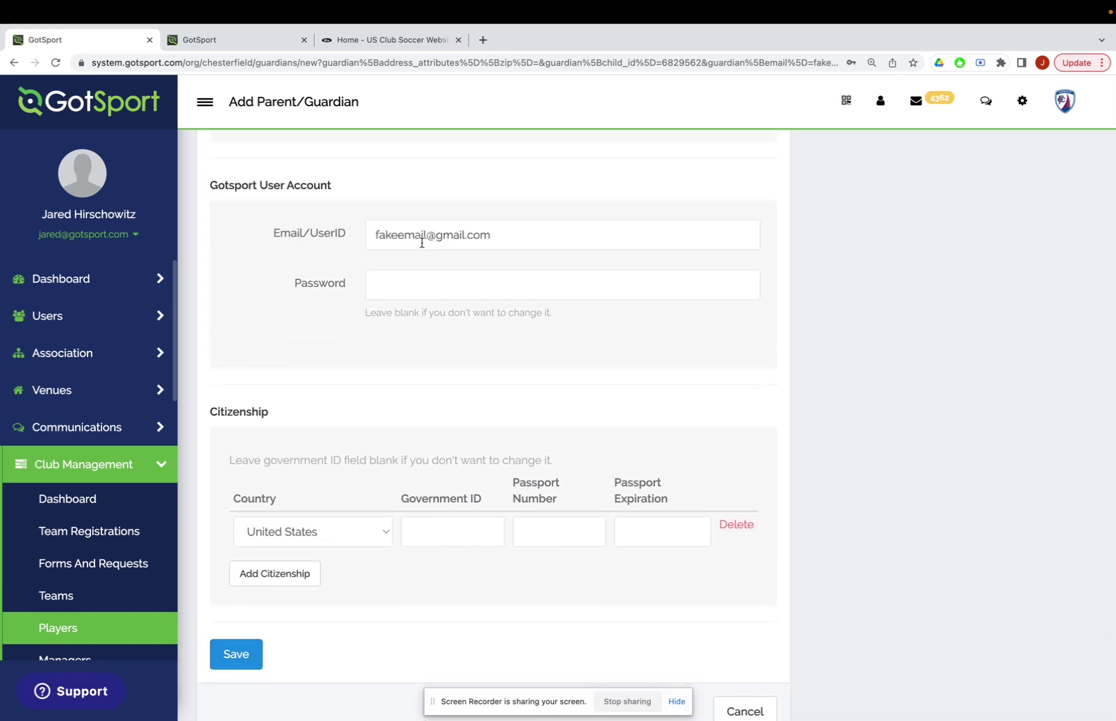
{"action": "scroll", "coordinate": [422, 243], "scroll_direction": "up", "scroll_amount": 2}
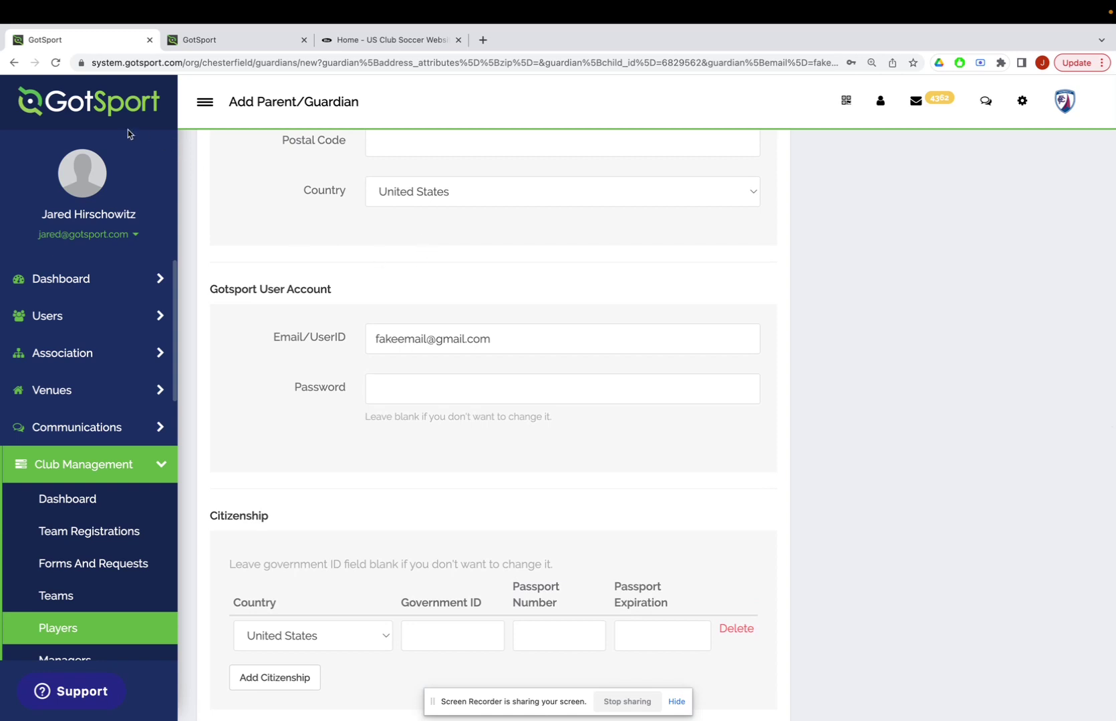
{"action": "scroll", "coordinate": [263, 194], "scroll_direction": "up", "scroll_amount": 4}
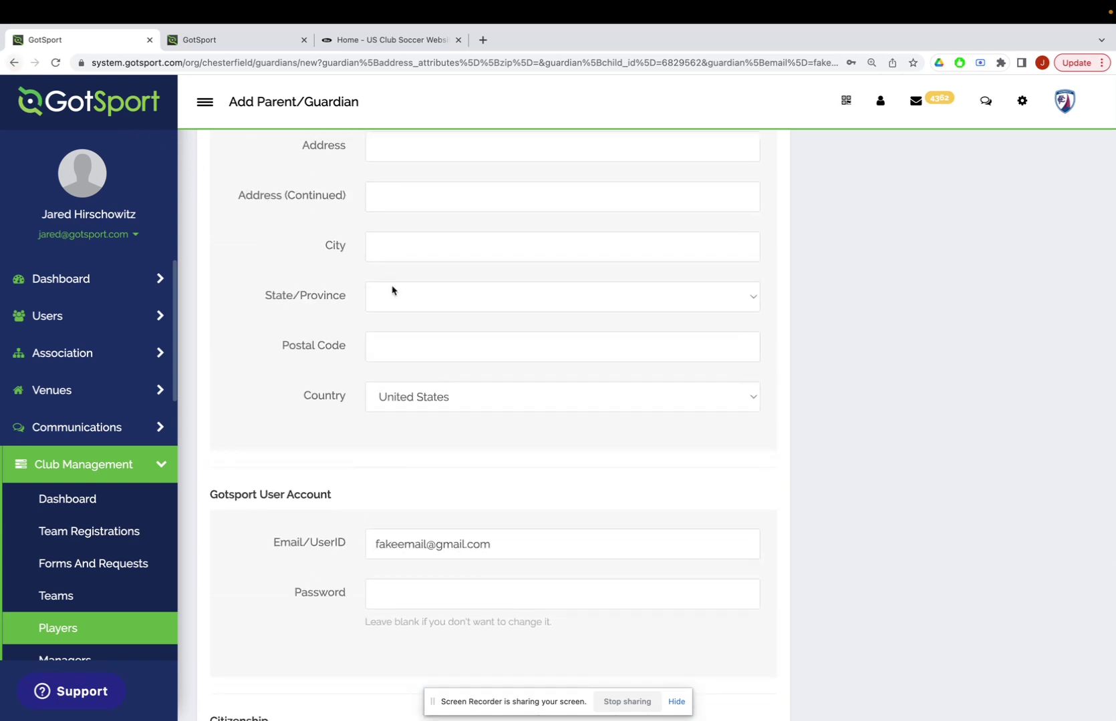
{"action": "scroll", "coordinate": [81, 415], "scroll_direction": "down", "scroll_amount": 2}
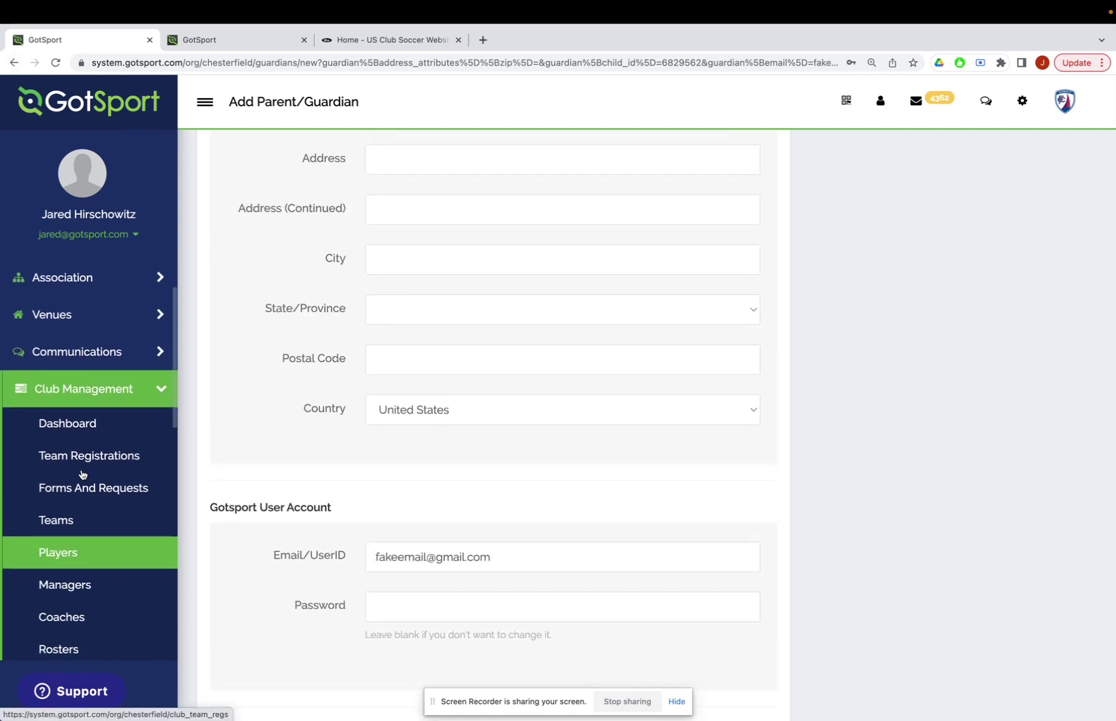
{"action": "left_click", "coordinate": [62, 558]}
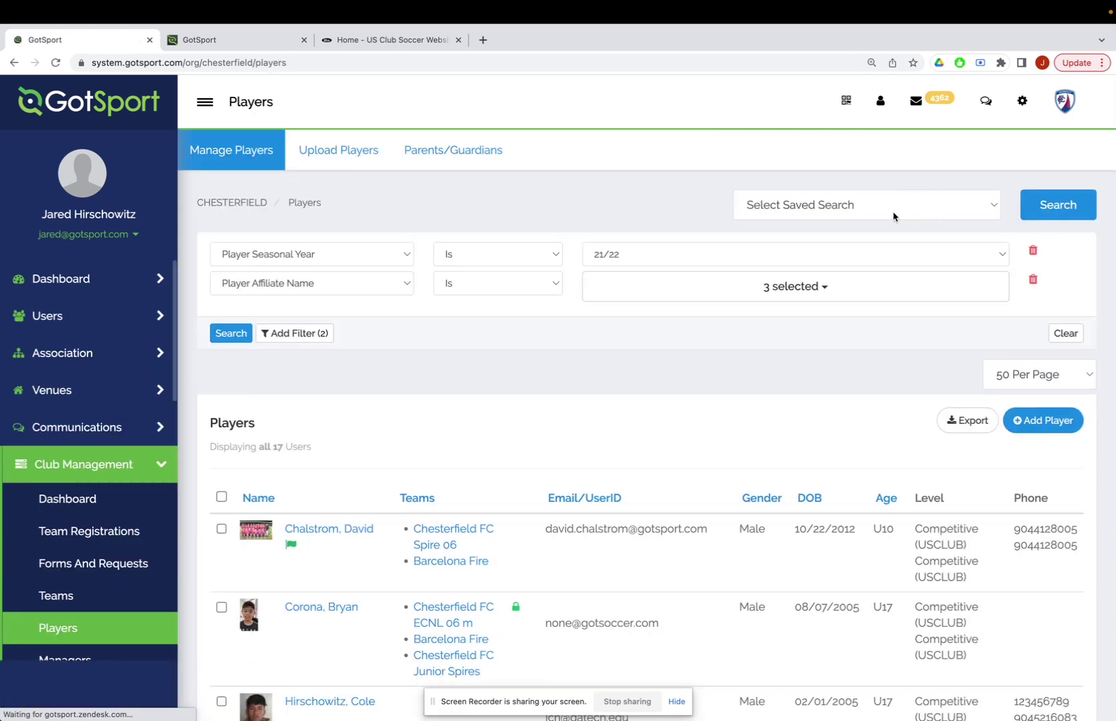
Re-apply the US CLUB SafeSport (Youth Players) saved search to list the 3 players.
{"action": "left_click", "coordinate": [862, 207]}
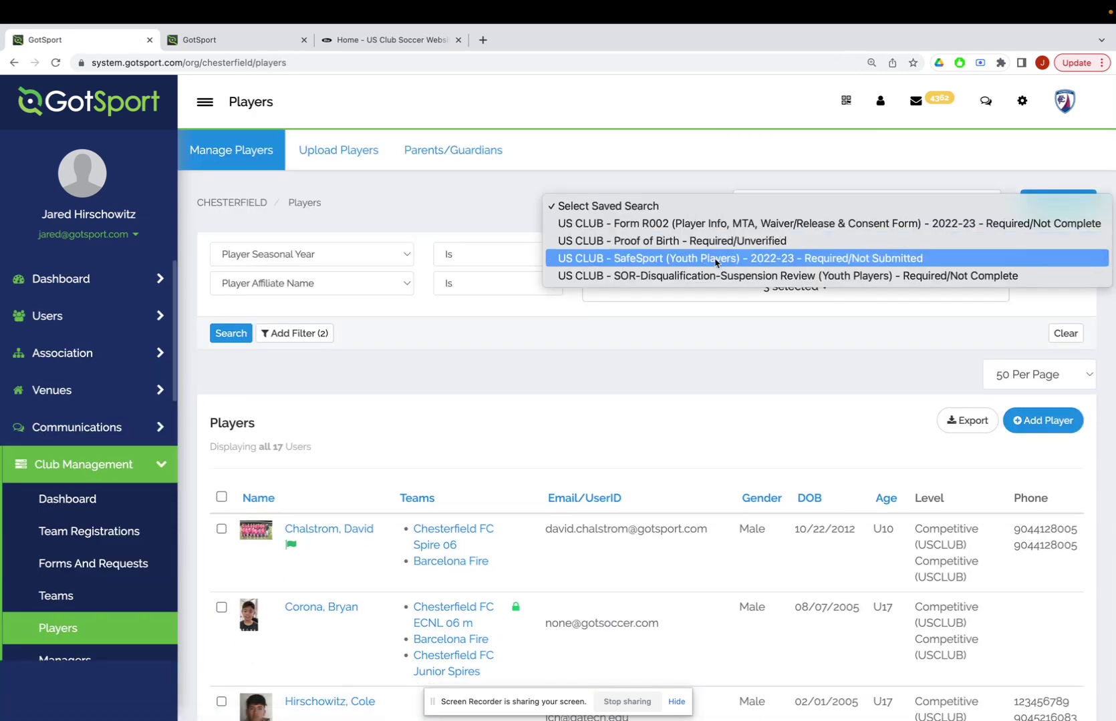
{"action": "left_click", "coordinate": [682, 259]}
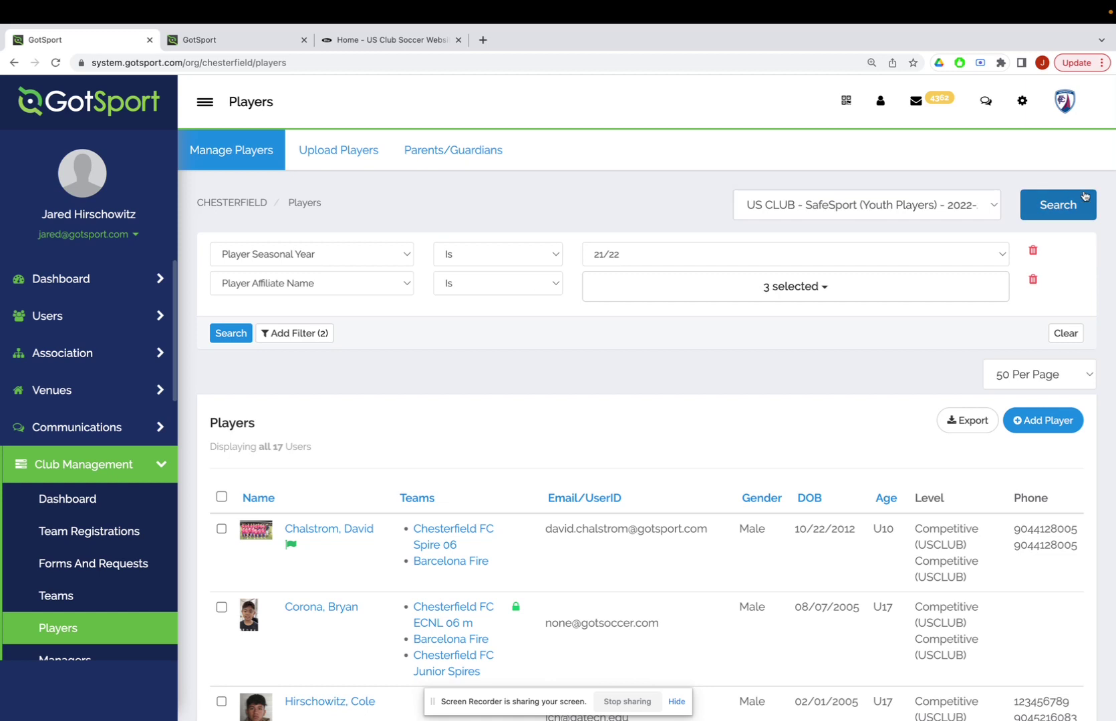
{"action": "left_click", "coordinate": [1057, 206]}
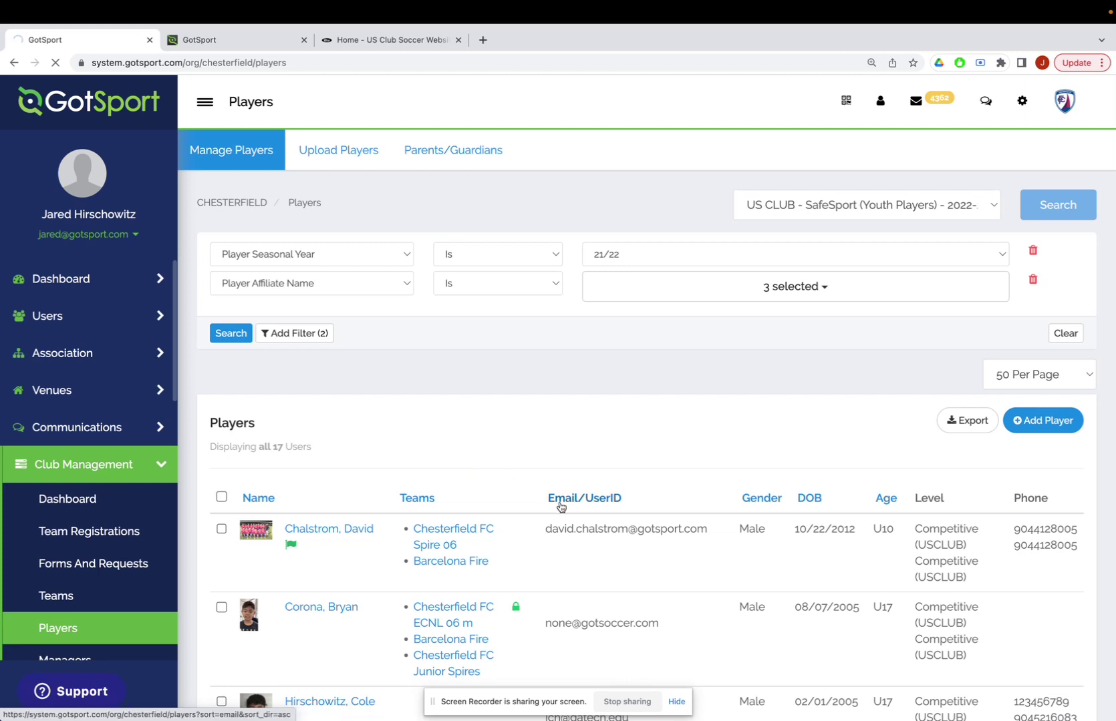
{"action": "scroll", "coordinate": [491, 453], "scroll_direction": "down", "scroll_amount": 3}
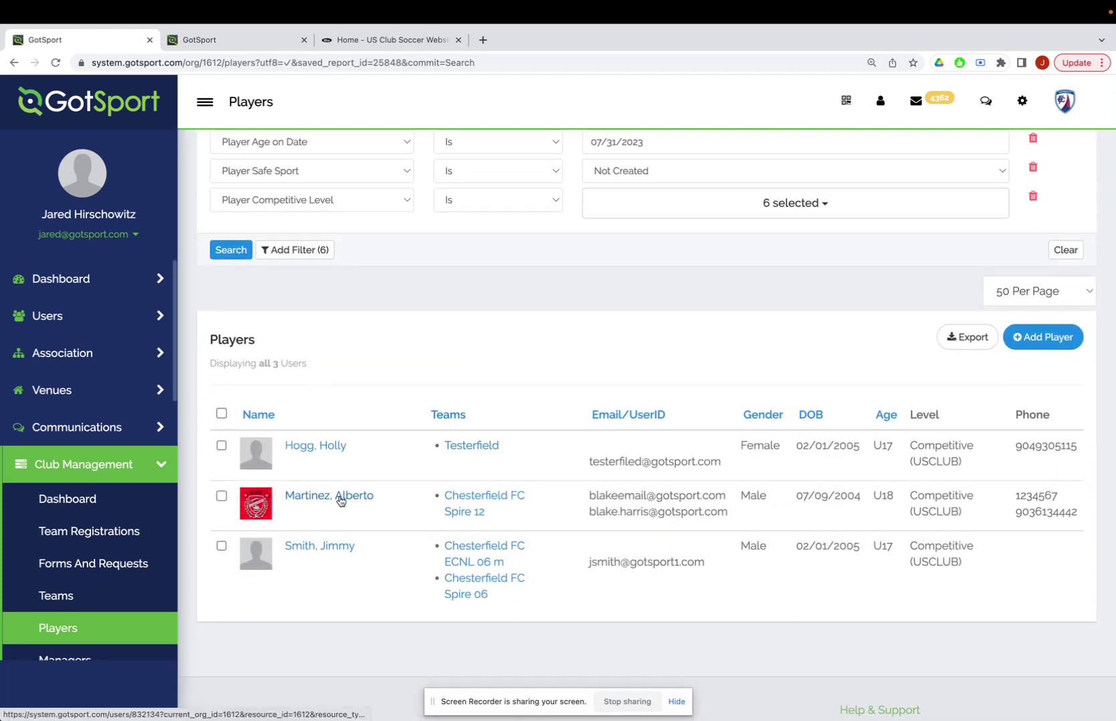
{"action": "left_click", "coordinate": [336, 451]}
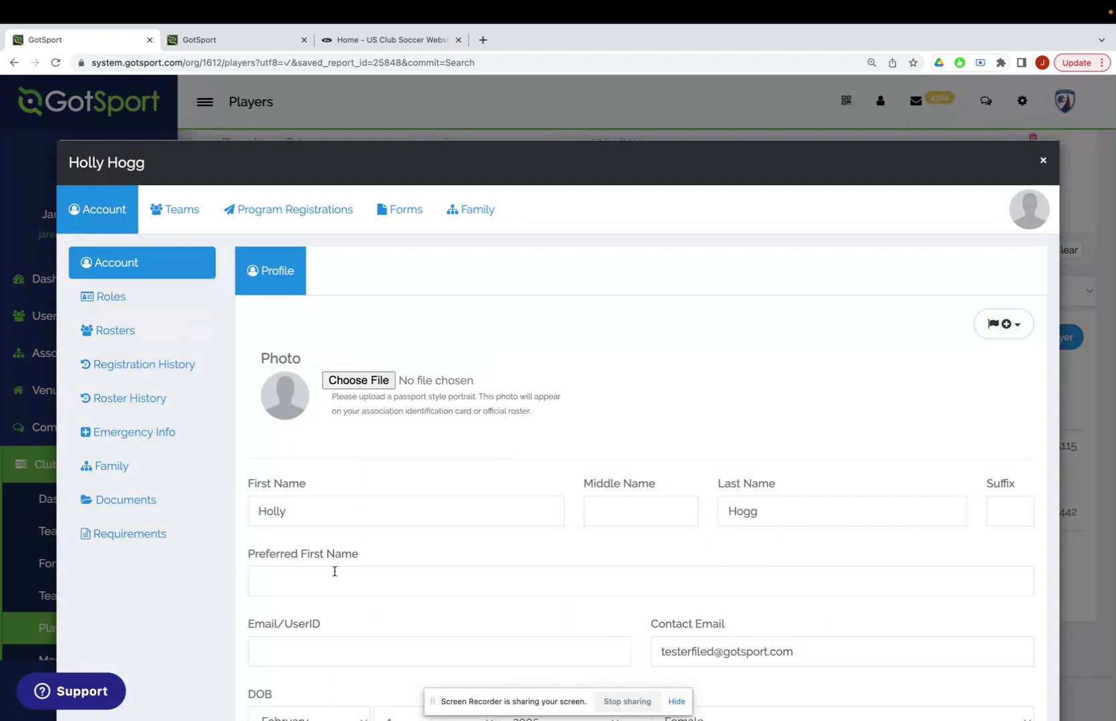
{"action": "scroll", "coordinate": [335, 572], "scroll_direction": "down", "scroll_amount": 2}
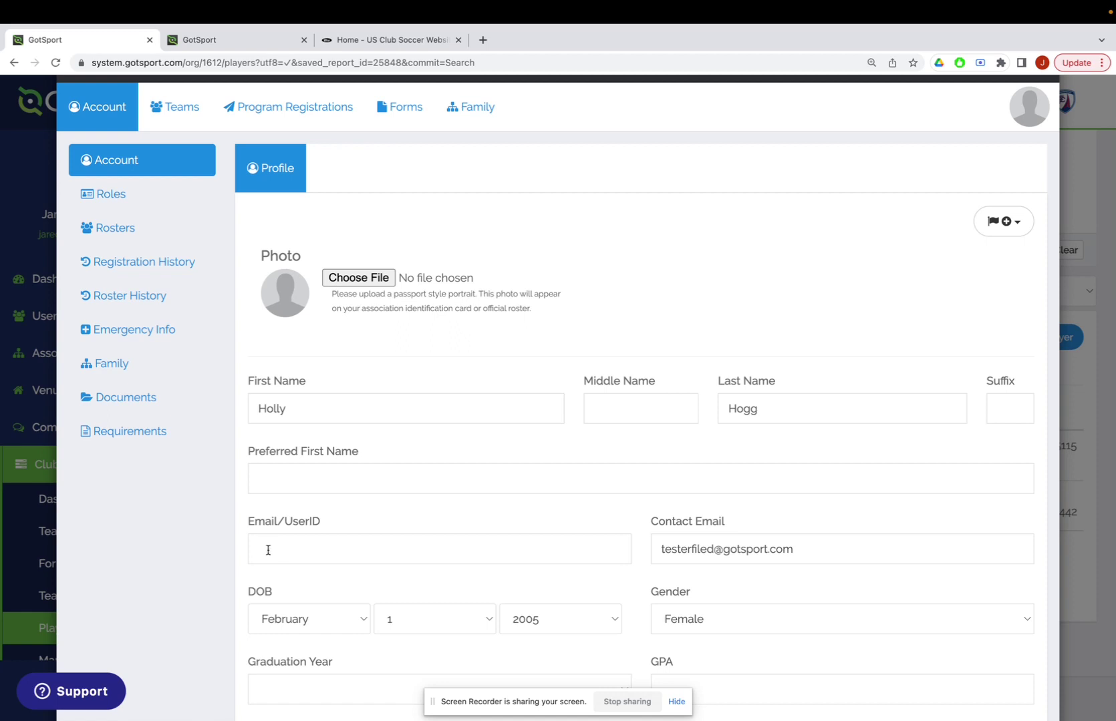
{"action": "scroll", "coordinate": [869, 316], "scroll_direction": "up", "scroll_amount": 1}
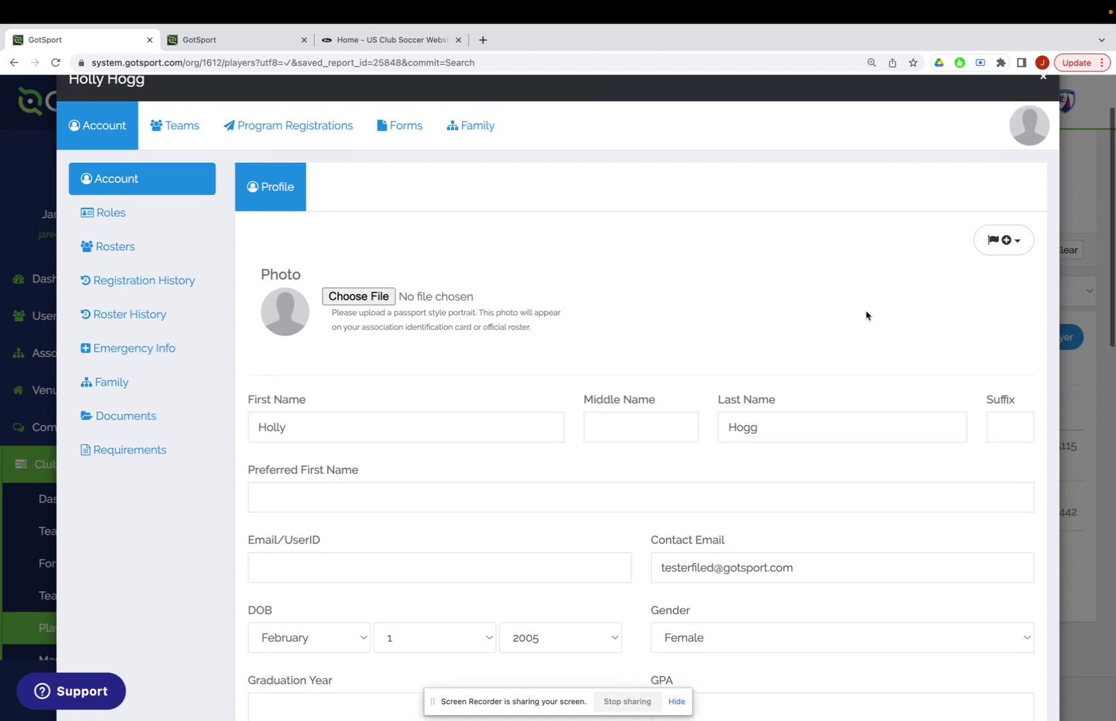
{"action": "scroll", "coordinate": [664, 400], "scroll_direction": "up", "scroll_amount": 3}
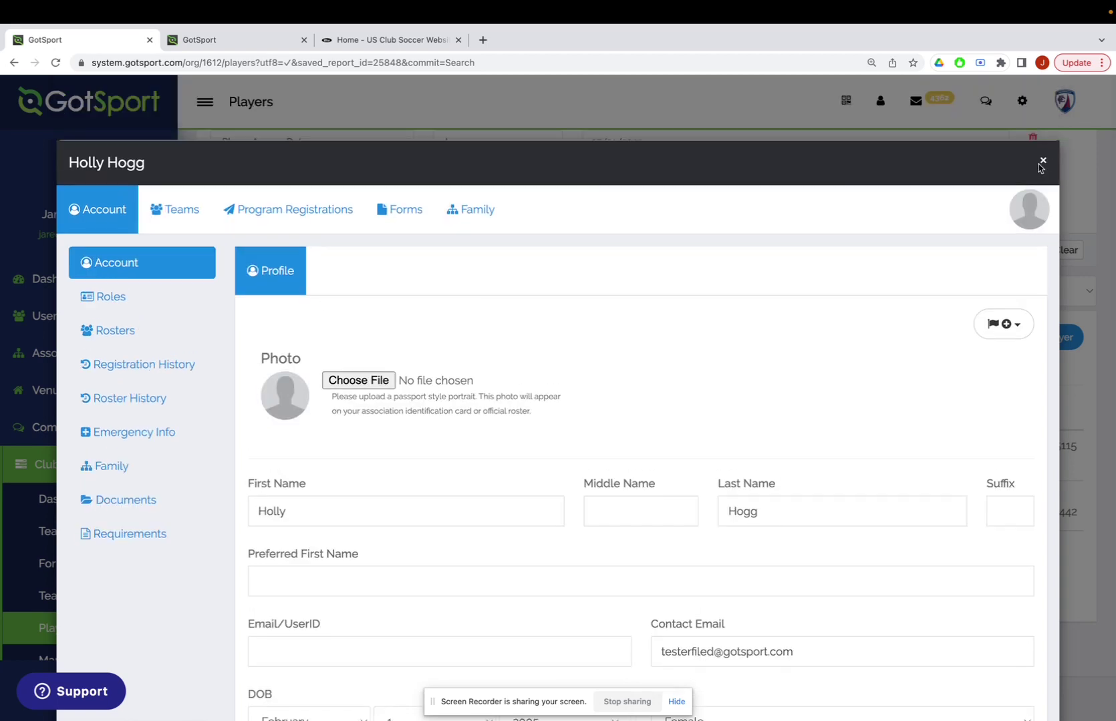
{"action": "left_click", "coordinate": [1044, 165]}
{"action": "scroll", "coordinate": [360, 488], "scroll_direction": "down", "scroll_amount": 1}
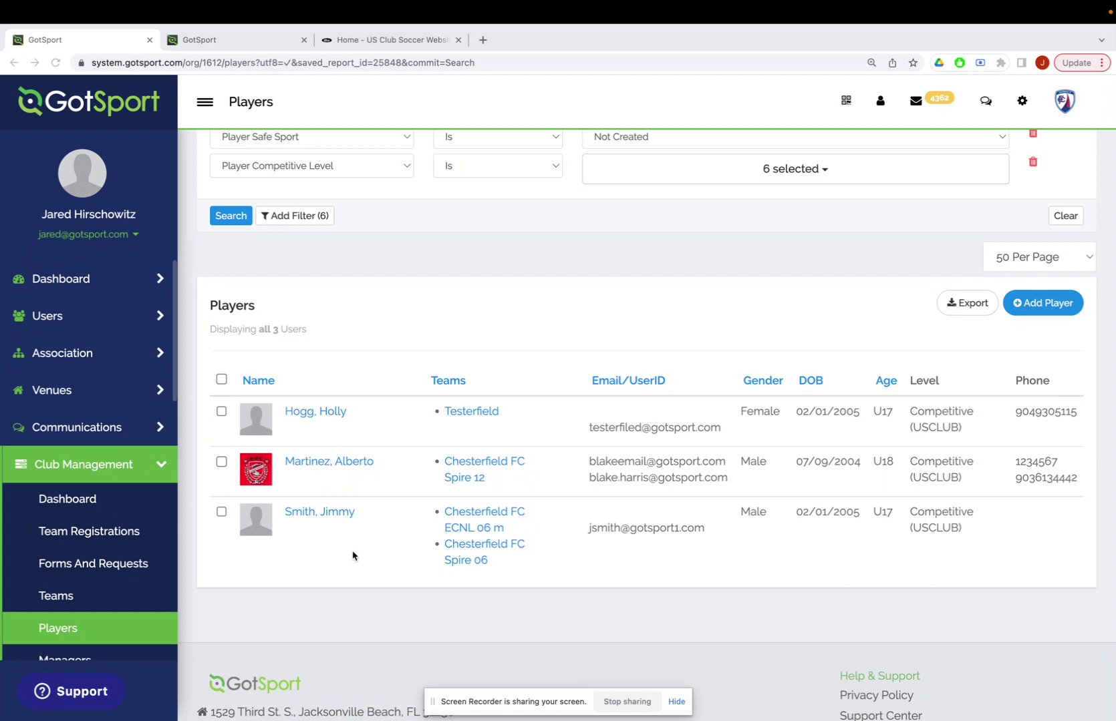
Select all three filtered players, then switch to the US Club Soccer website tab.
{"action": "scroll", "coordinate": [353, 555], "scroll_direction": "up", "scroll_amount": 3}
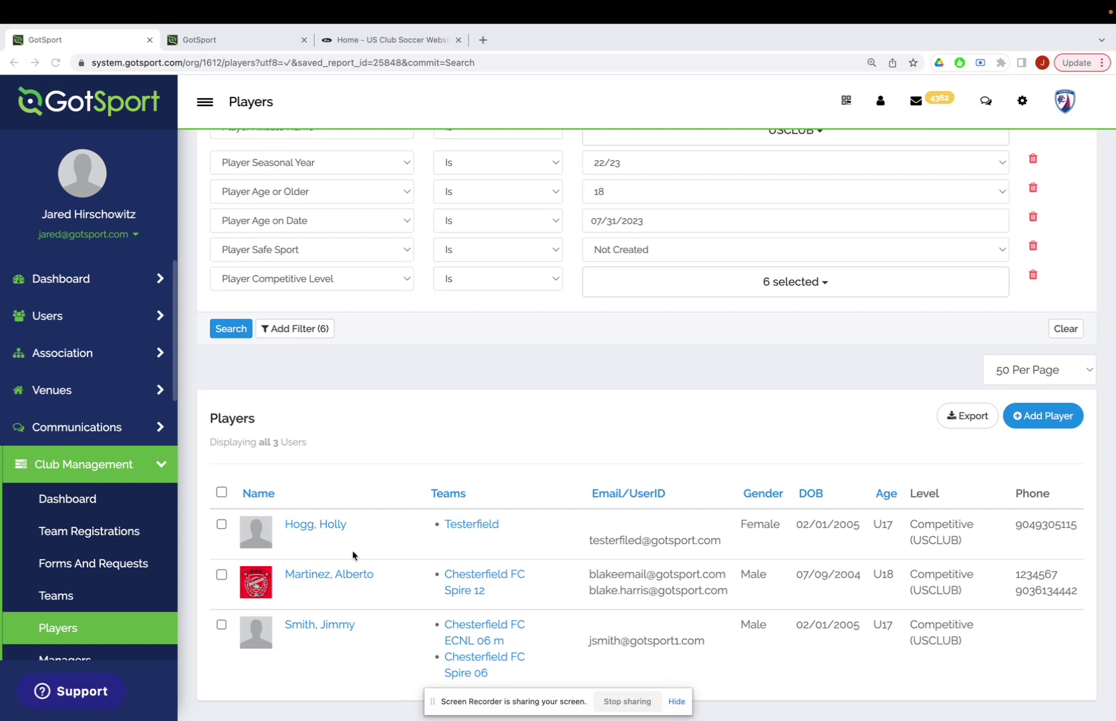
{"action": "scroll", "coordinate": [353, 556], "scroll_direction": "up", "scroll_amount": 1}
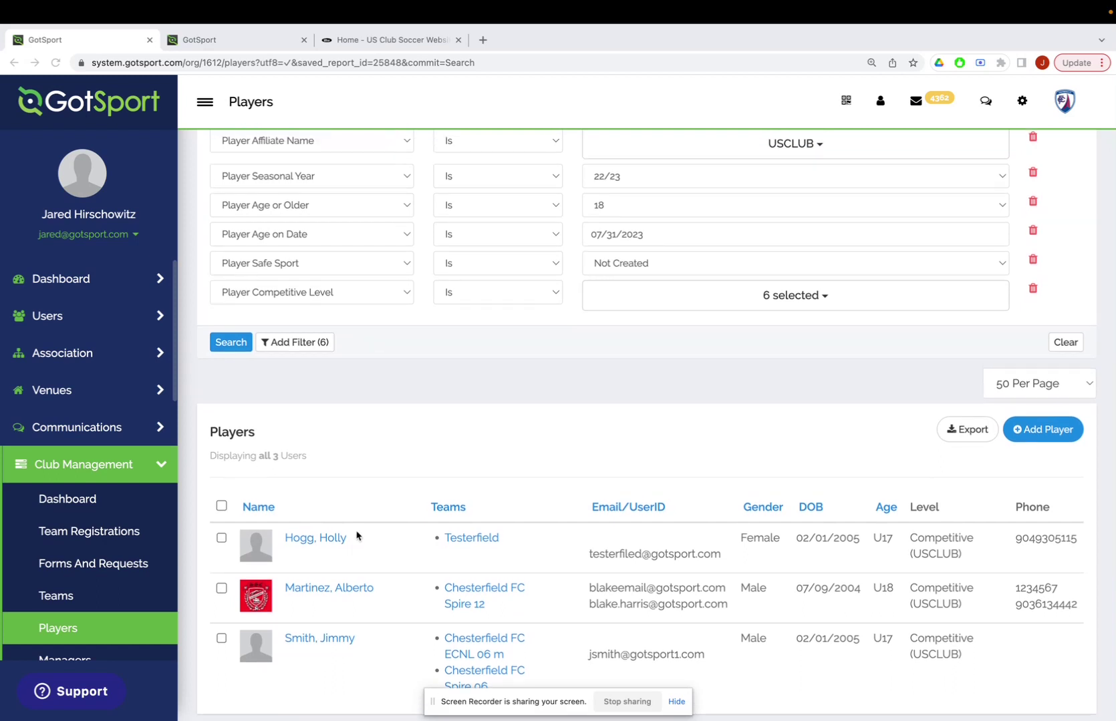
{"action": "scroll", "coordinate": [372, 506], "scroll_direction": "down", "scroll_amount": 1}
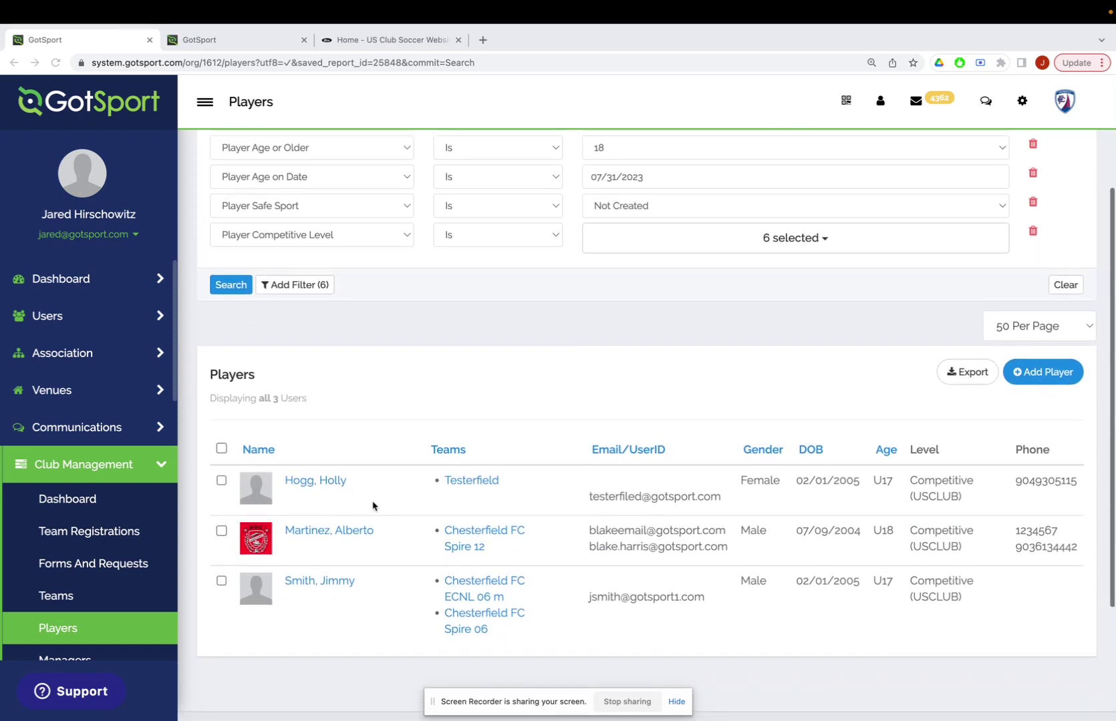
{"action": "scroll", "coordinate": [372, 506], "scroll_direction": "left", "scroll_amount": 1}
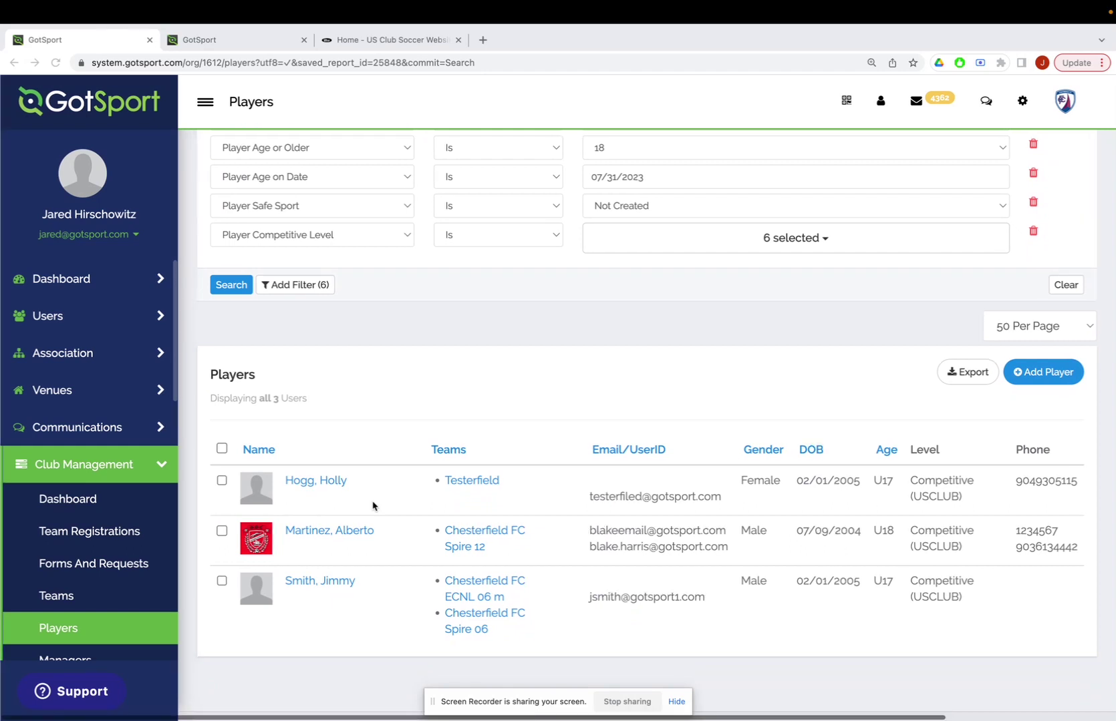
{"action": "left_click", "coordinate": [221, 449]}
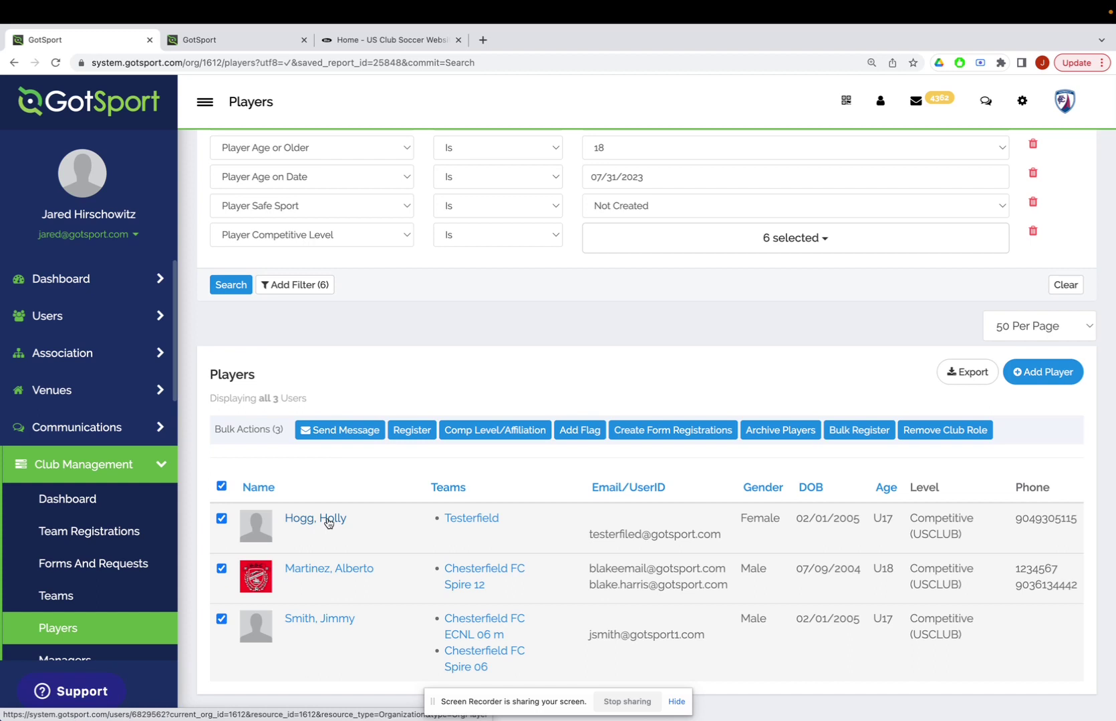
{"action": "left_click", "coordinate": [376, 44]}
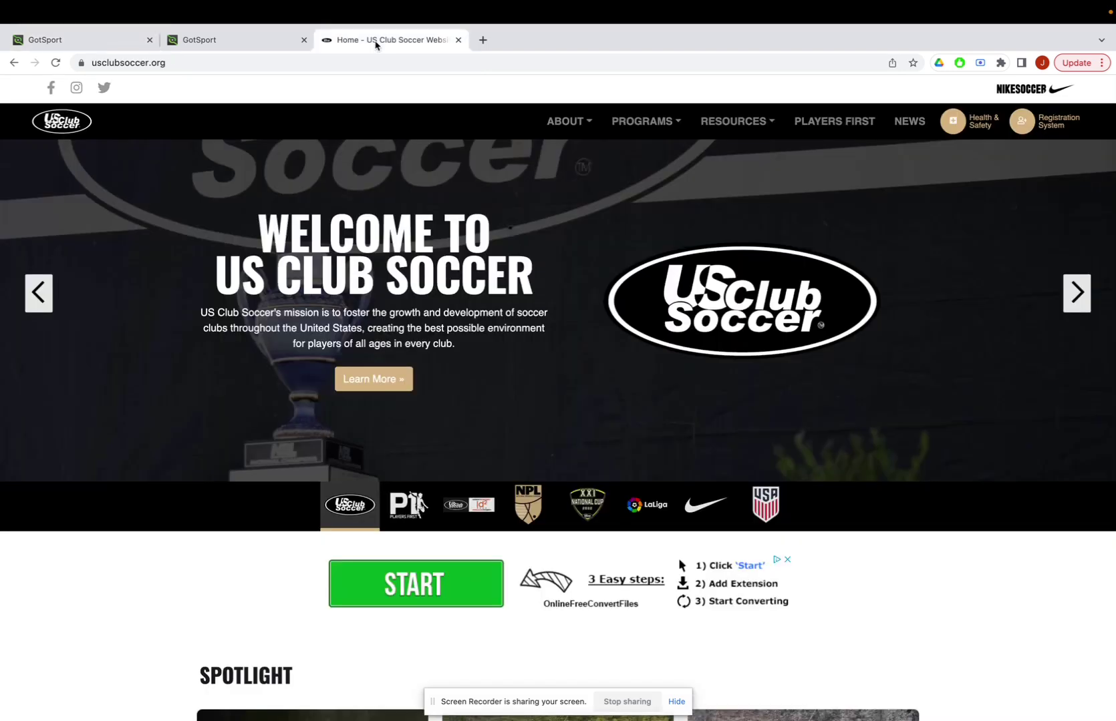
Open the US Club Soccer-GotSport Help Articles & Videos page under RESOURCES > Registration.
{"action": "left_click", "coordinate": [189, 62]}
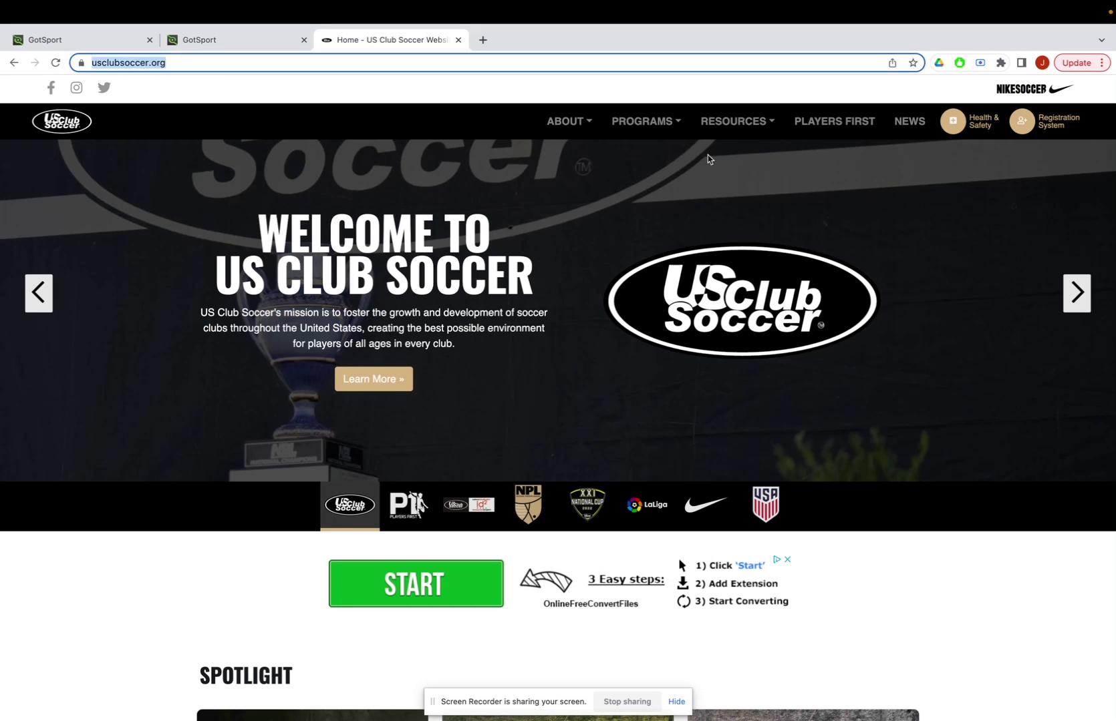
{"action": "mouse_move", "coordinate": [743, 119]}
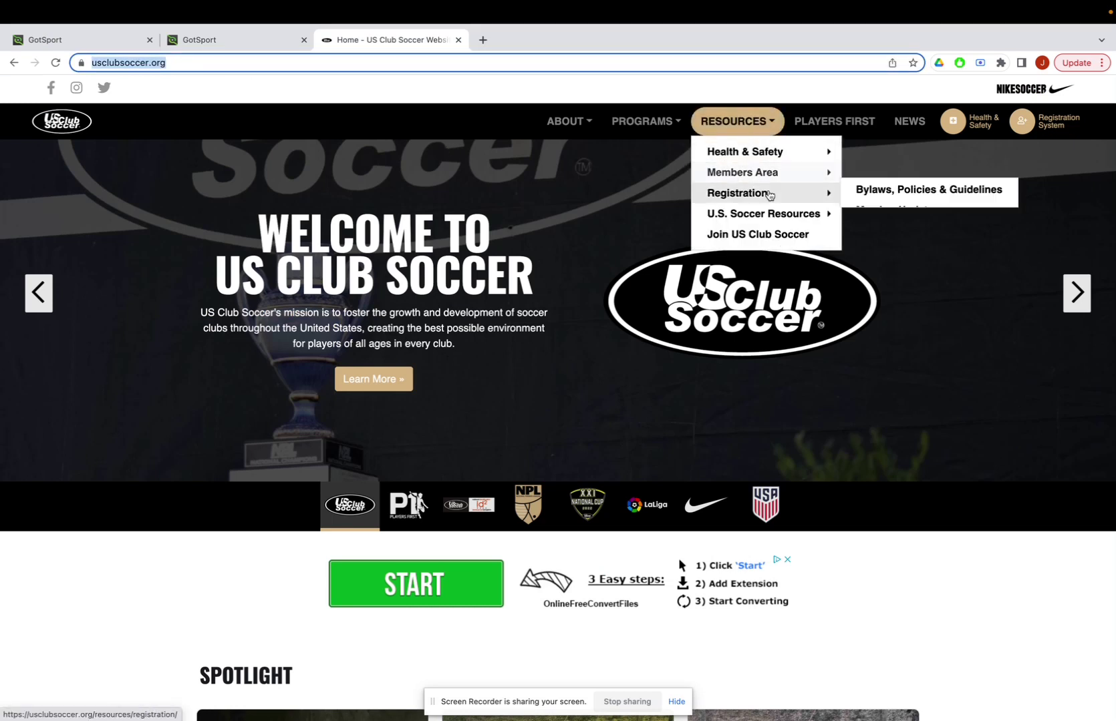
{"action": "mouse_move", "coordinate": [769, 194]}
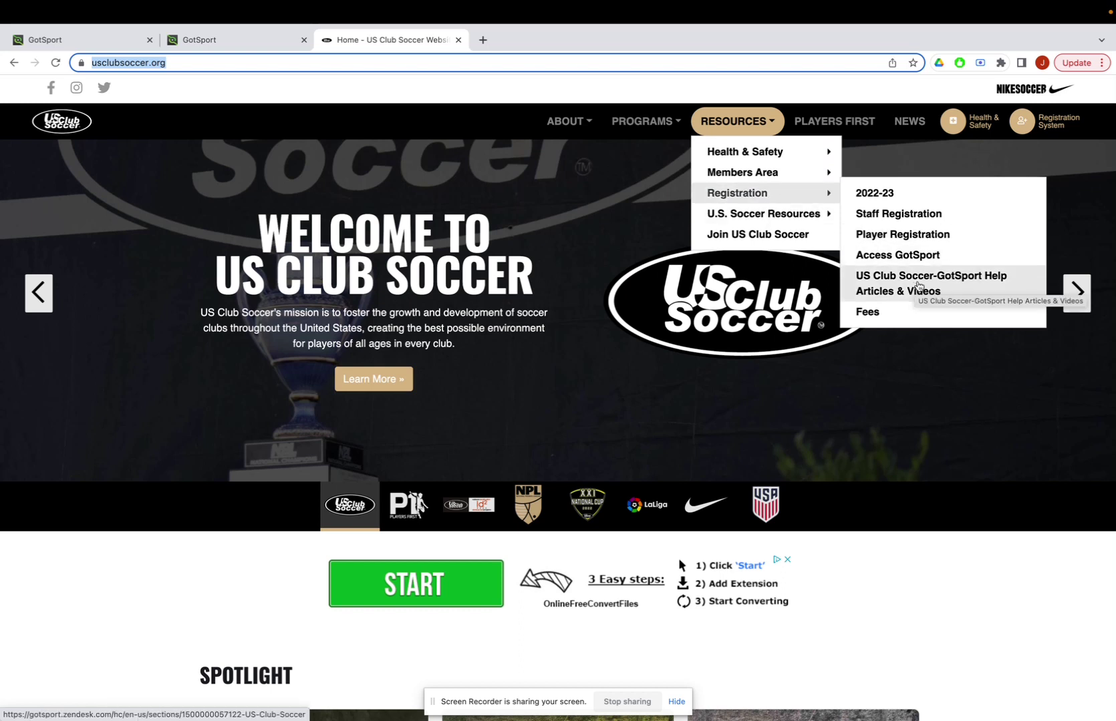
{"action": "left_click", "coordinate": [908, 281]}
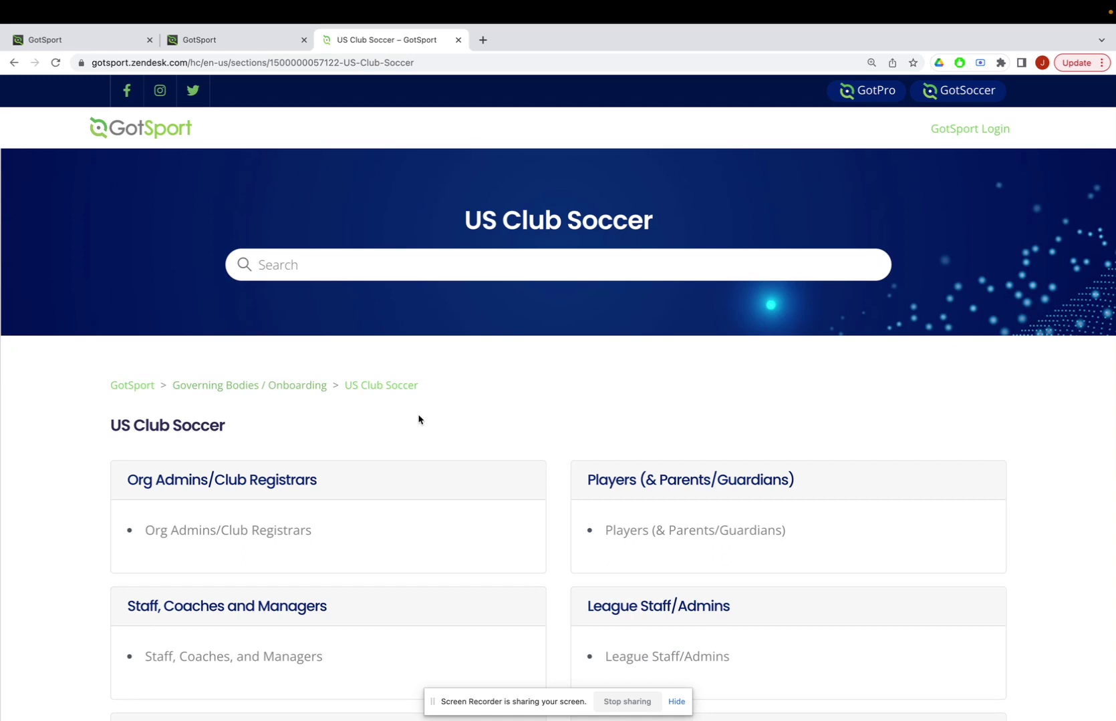
Open the Org Admins/Club Registrars help section.
{"action": "scroll", "coordinate": [419, 420], "scroll_direction": "down", "scroll_amount": 3}
{"action": "scroll", "coordinate": [419, 420], "scroll_direction": "up", "scroll_amount": 3}
{"action": "scroll", "coordinate": [419, 420], "scroll_direction": "down", "scroll_amount": 2}
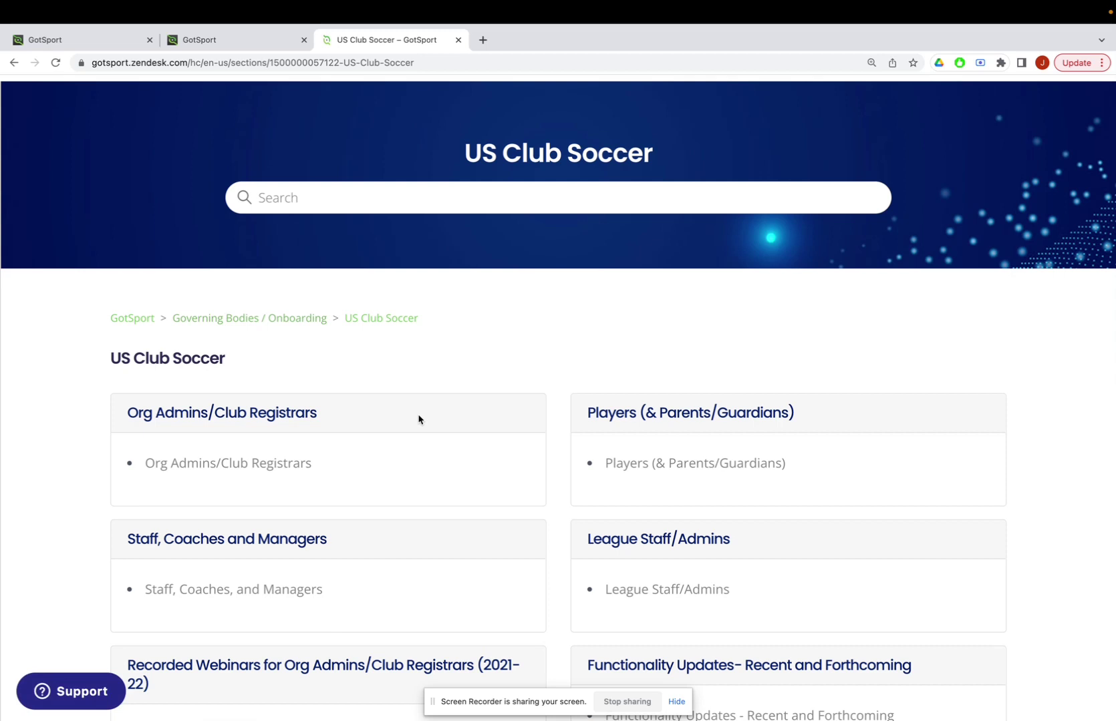
{"action": "scroll", "coordinate": [419, 419], "scroll_direction": "down", "scroll_amount": 1}
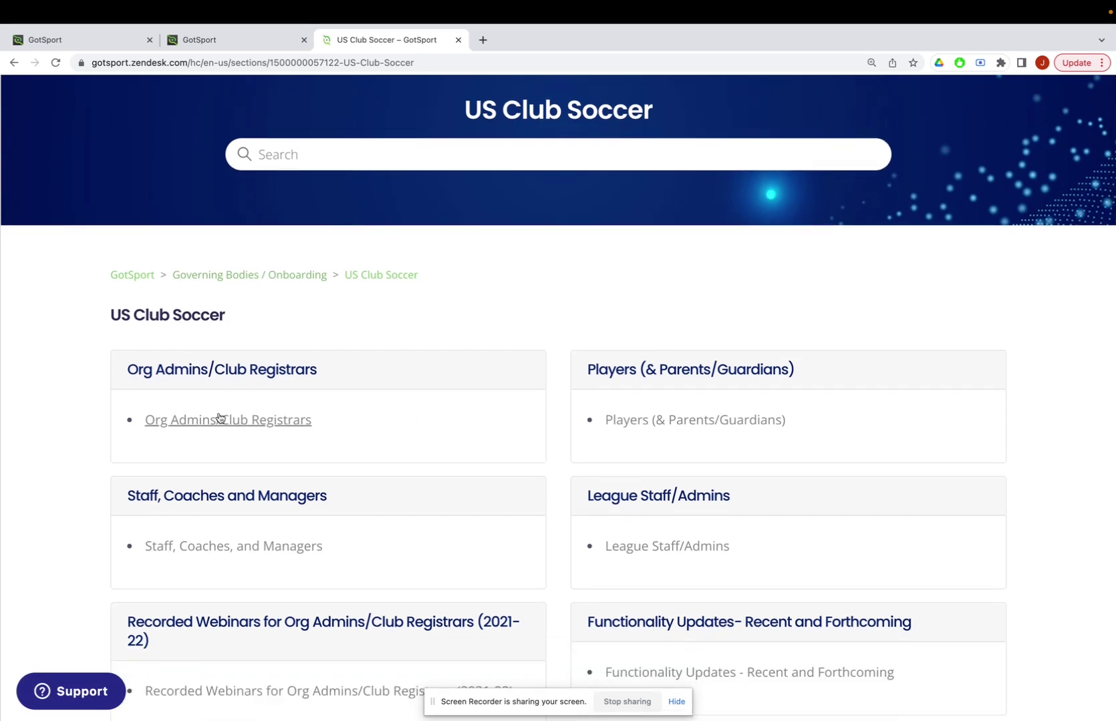
{"action": "left_click", "coordinate": [190, 426]}
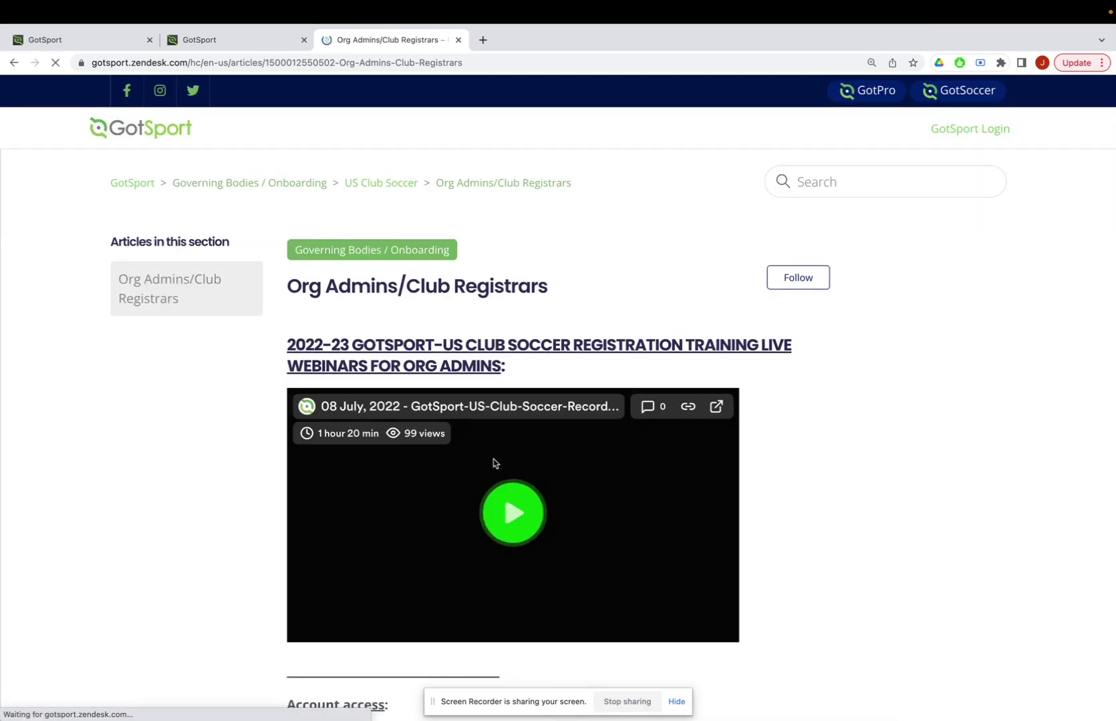
Open the 'Complete & sync SafeSport training (players age 18+)' article and select its URL.
{"action": "scroll", "coordinate": [495, 462], "scroll_direction": "down", "scroll_amount": 13}
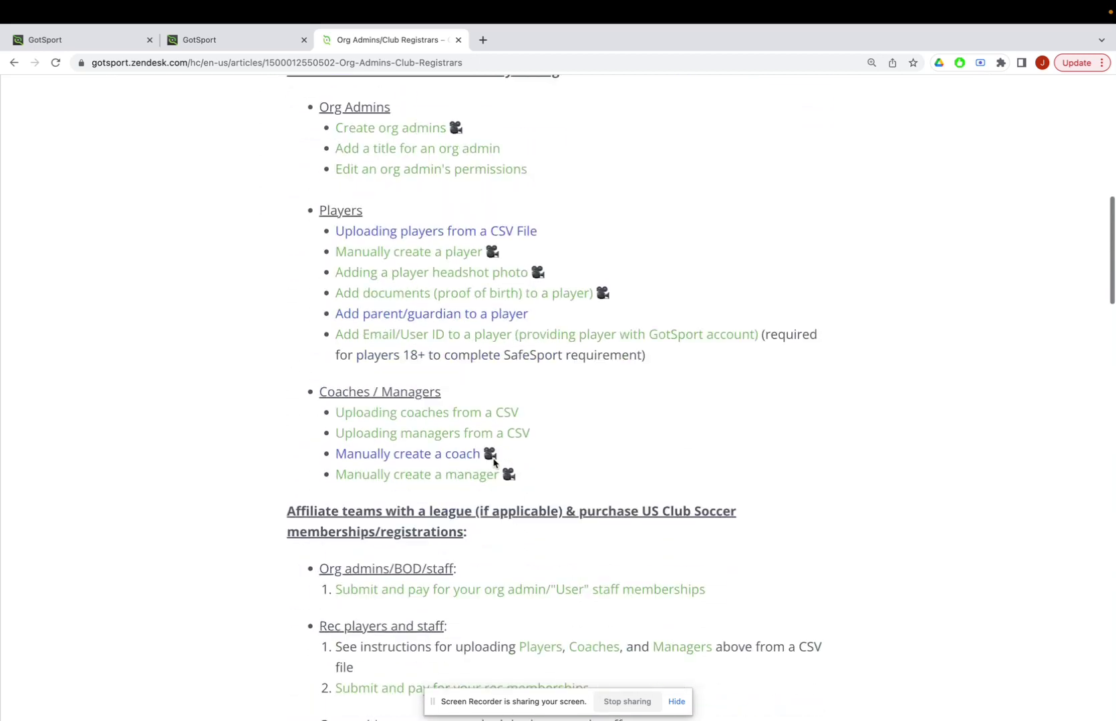
{"action": "scroll", "coordinate": [494, 462], "scroll_direction": "down", "scroll_amount": 10}
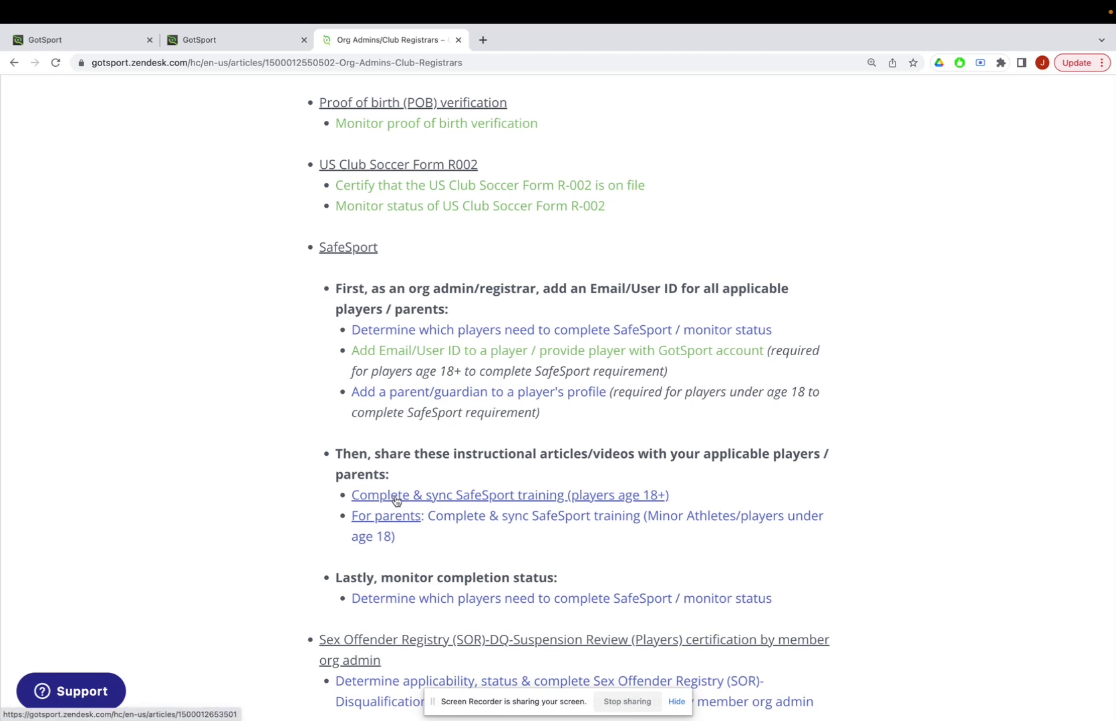
{"action": "scroll", "coordinate": [400, 501], "scroll_direction": "down", "scroll_amount": 1}
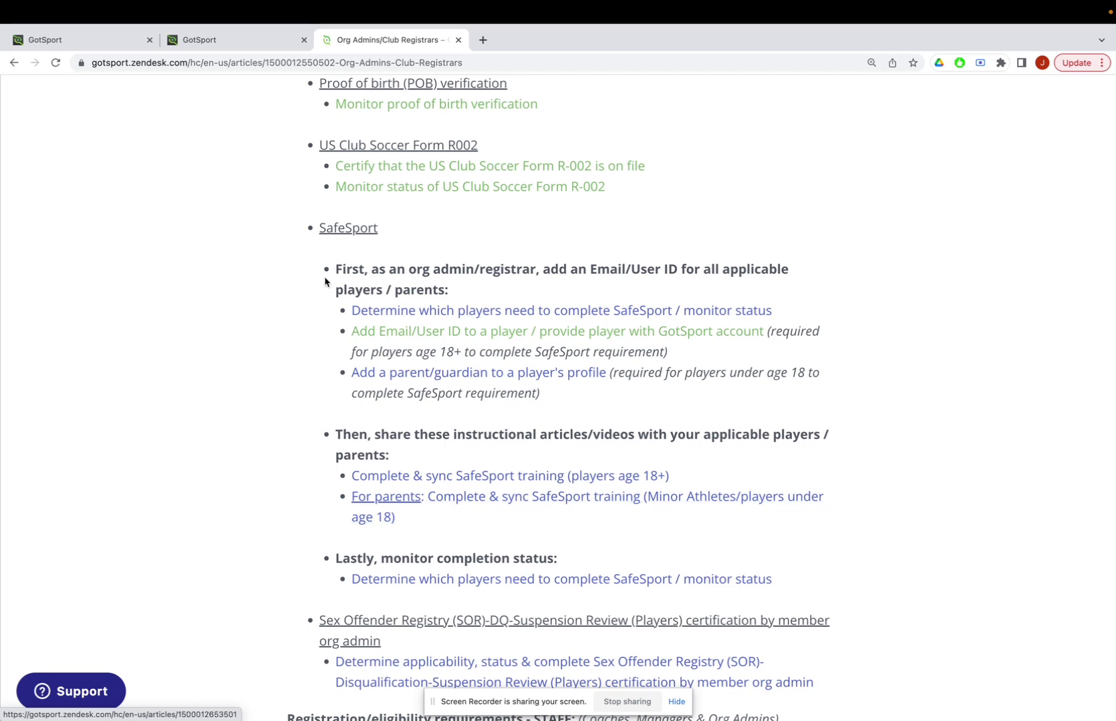
{"action": "left_click", "coordinate": [464, 475]}
{"action": "left_click", "coordinate": [363, 64]}
{"action": "key", "text": "super+c"}
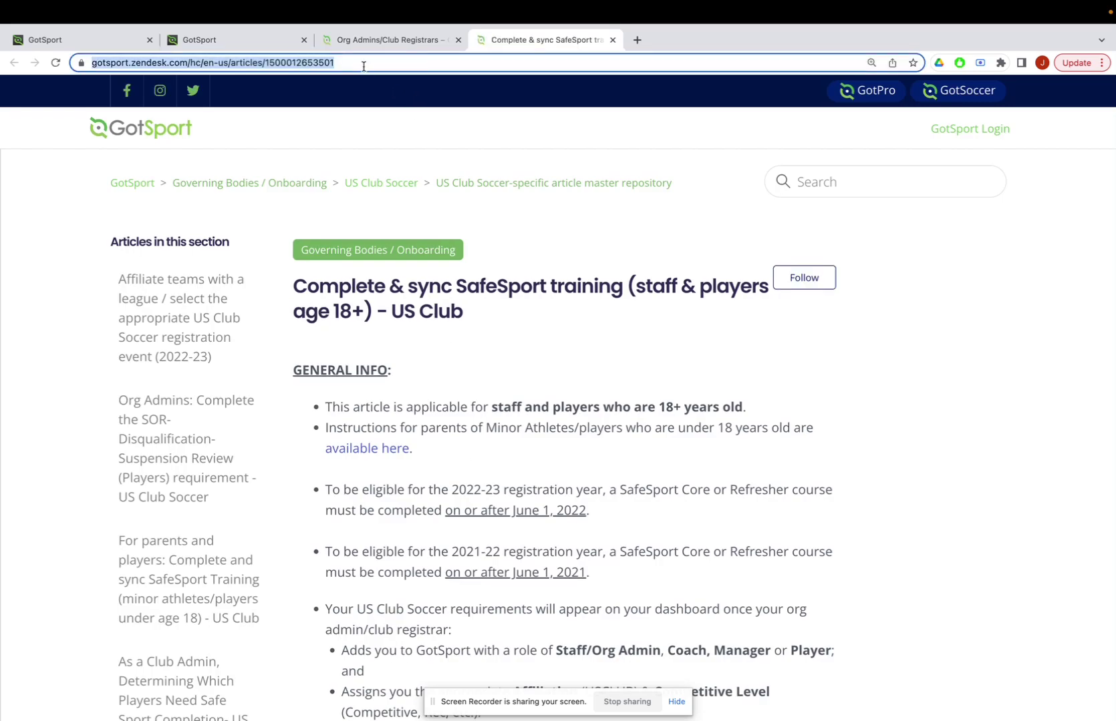
Uncheck both U17 players so only the 18-year-old stays selected, then start a message.
{"action": "left_click", "coordinate": [94, 41]}
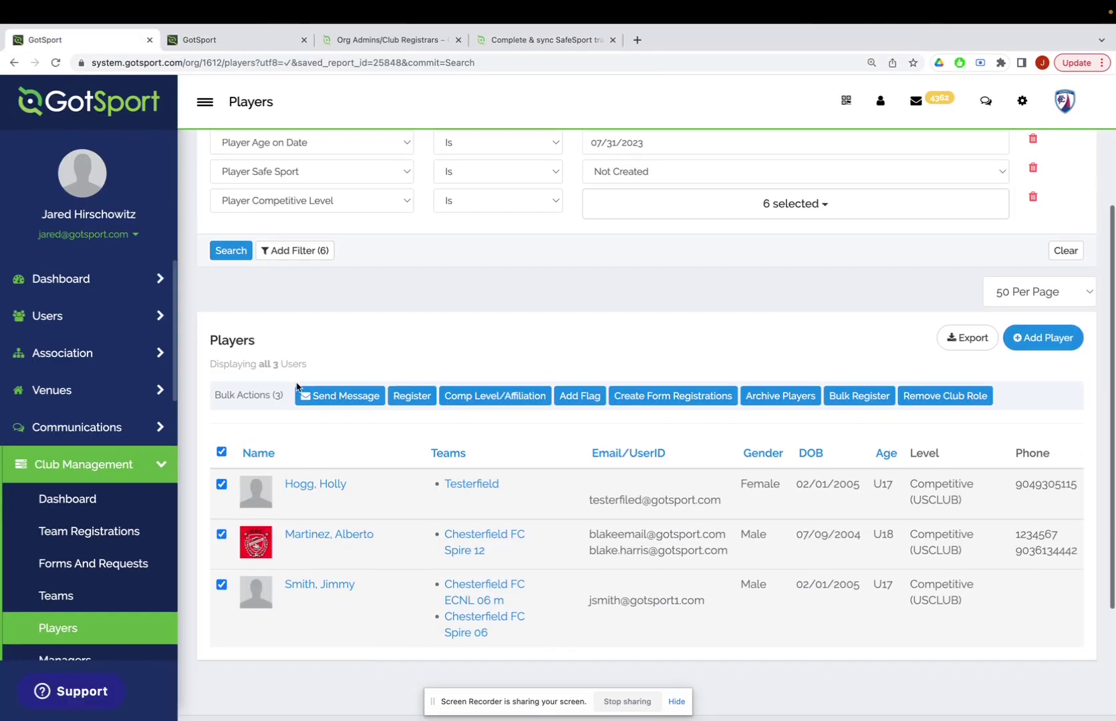
{"action": "scroll", "coordinate": [298, 387], "scroll_direction": "down", "scroll_amount": 1}
{"action": "left_click", "coordinate": [221, 461]}
{"action": "left_click", "coordinate": [221, 562]}
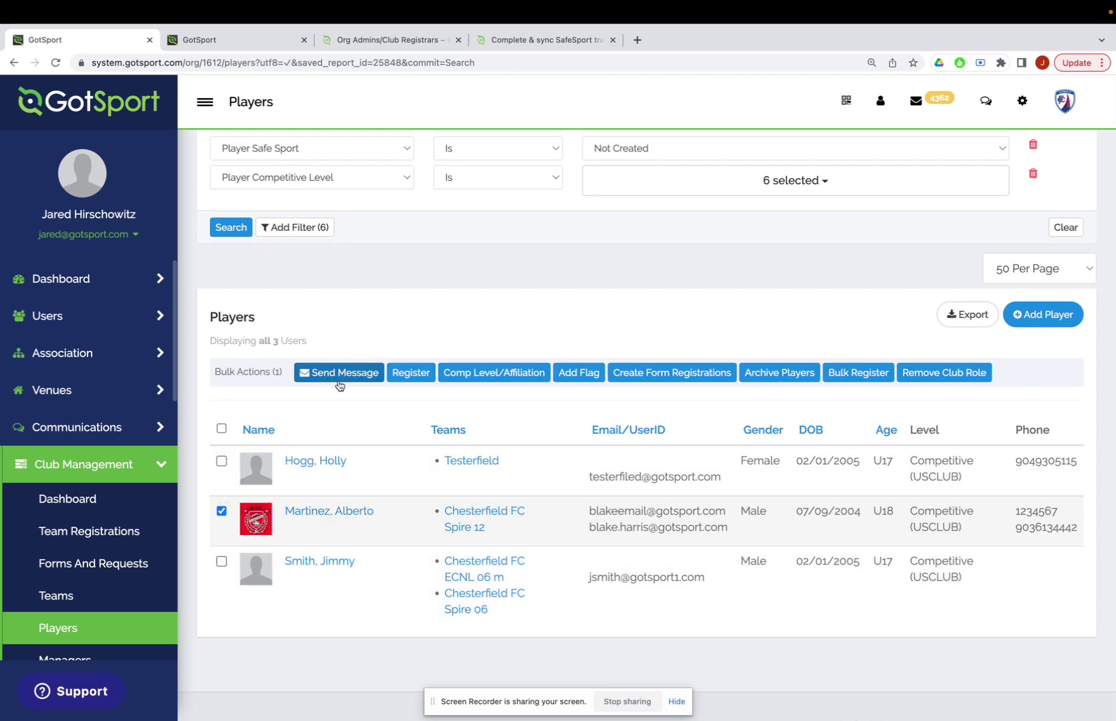
{"action": "left_click", "coordinate": [338, 374]}
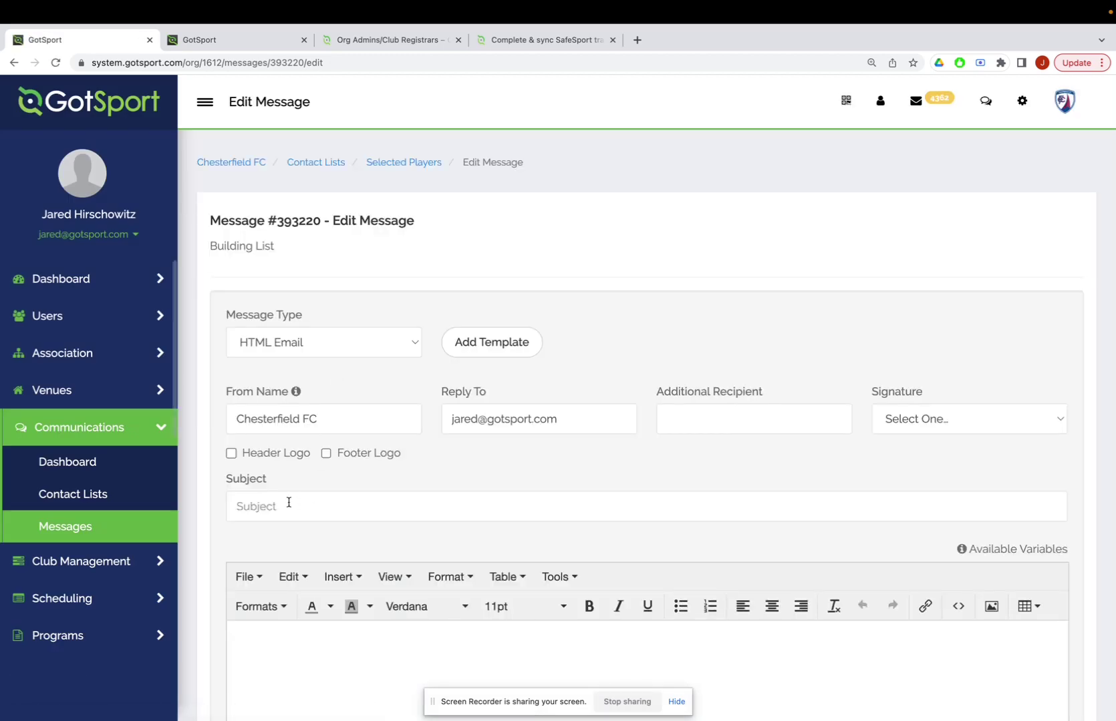
Paste the 18+ SafeSport article link into the message body and return to the Players list.
{"action": "scroll", "coordinate": [288, 504], "scroll_direction": "down", "scroll_amount": 3}
{"action": "left_click", "coordinate": [287, 517]}
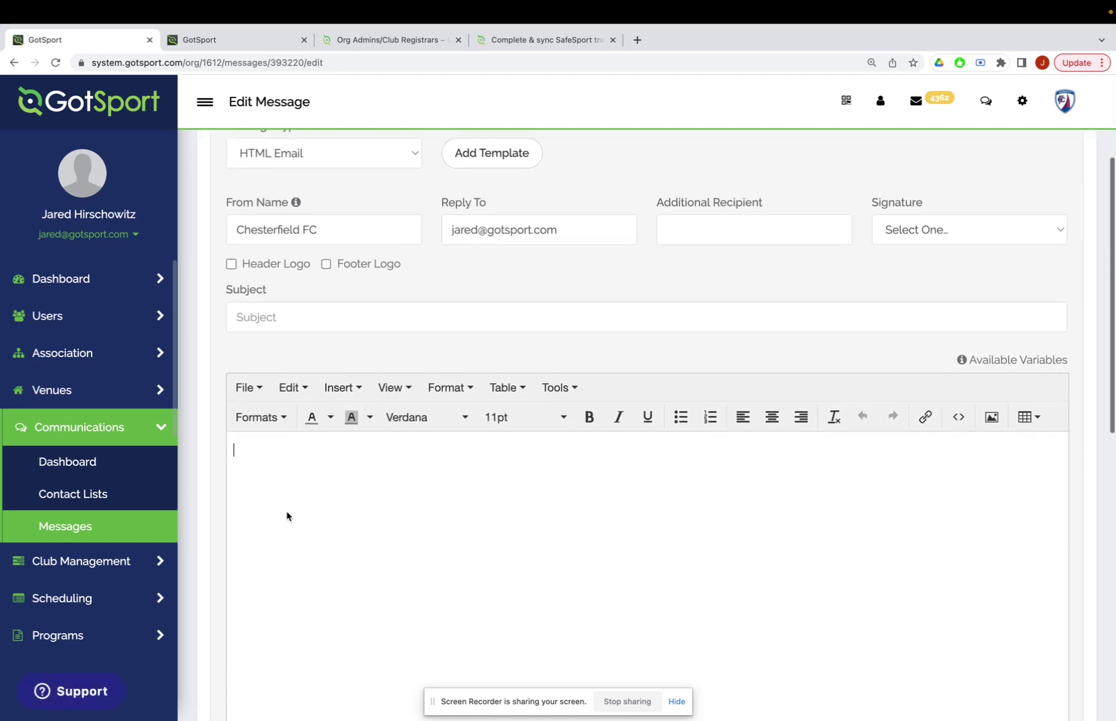
{"action": "key", "text": "super+v"}
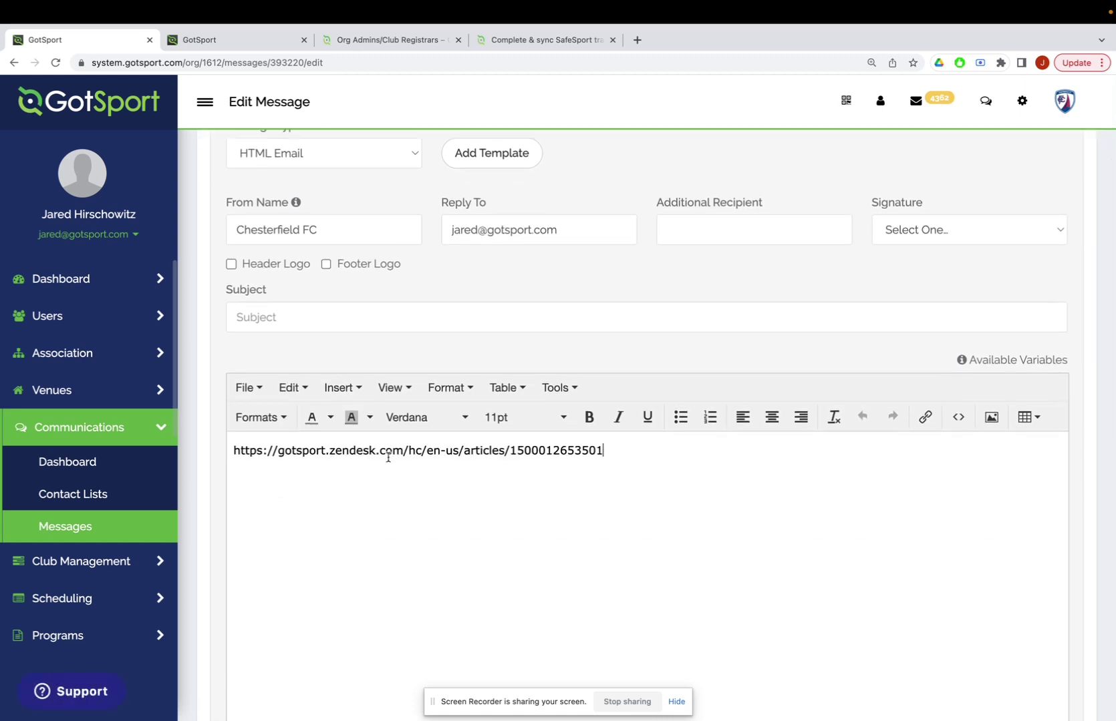
{"action": "scroll", "coordinate": [386, 494], "scroll_direction": "down", "scroll_amount": 2}
{"action": "scroll", "coordinate": [386, 494], "scroll_direction": "down", "scroll_amount": 6}
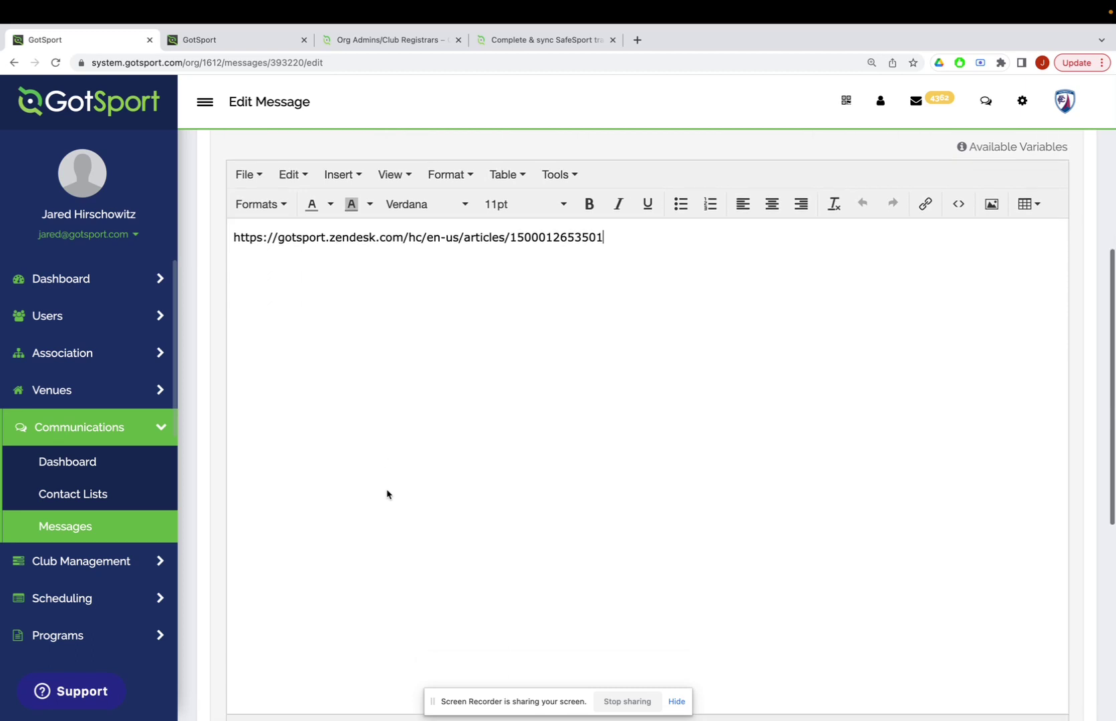
{"action": "scroll", "coordinate": [387, 494], "scroll_direction": "up", "scroll_amount": 4}
{"action": "scroll", "coordinate": [387, 494], "scroll_direction": "up", "scroll_amount": 5}
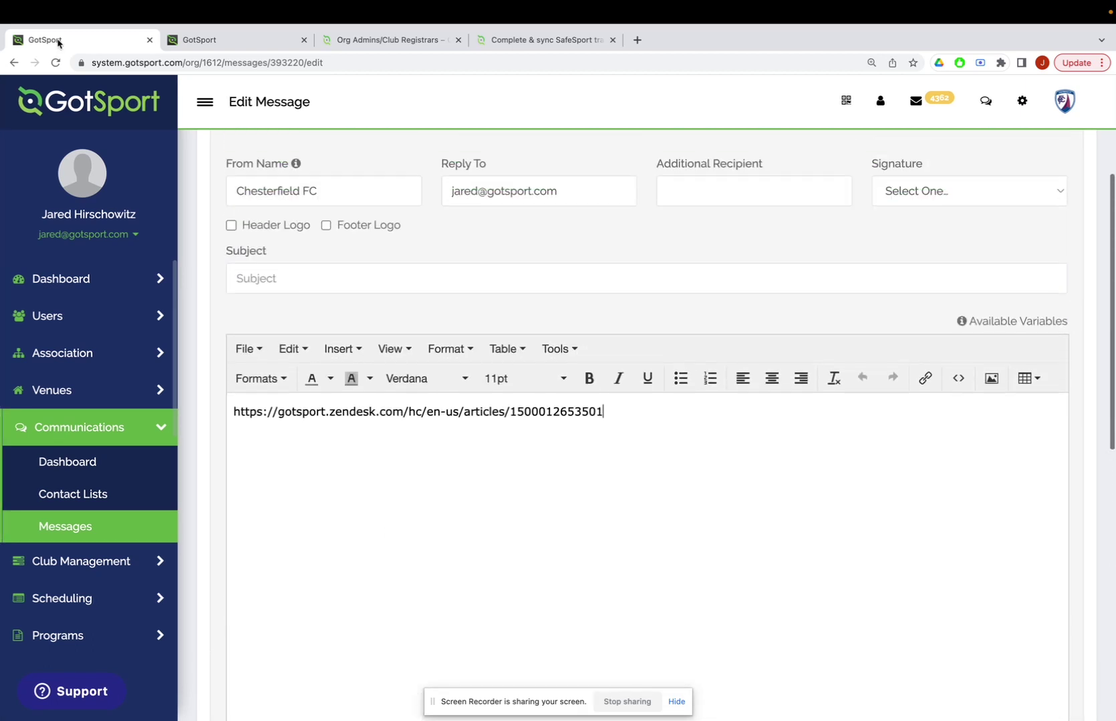
{"action": "left_click", "coordinate": [13, 62]}
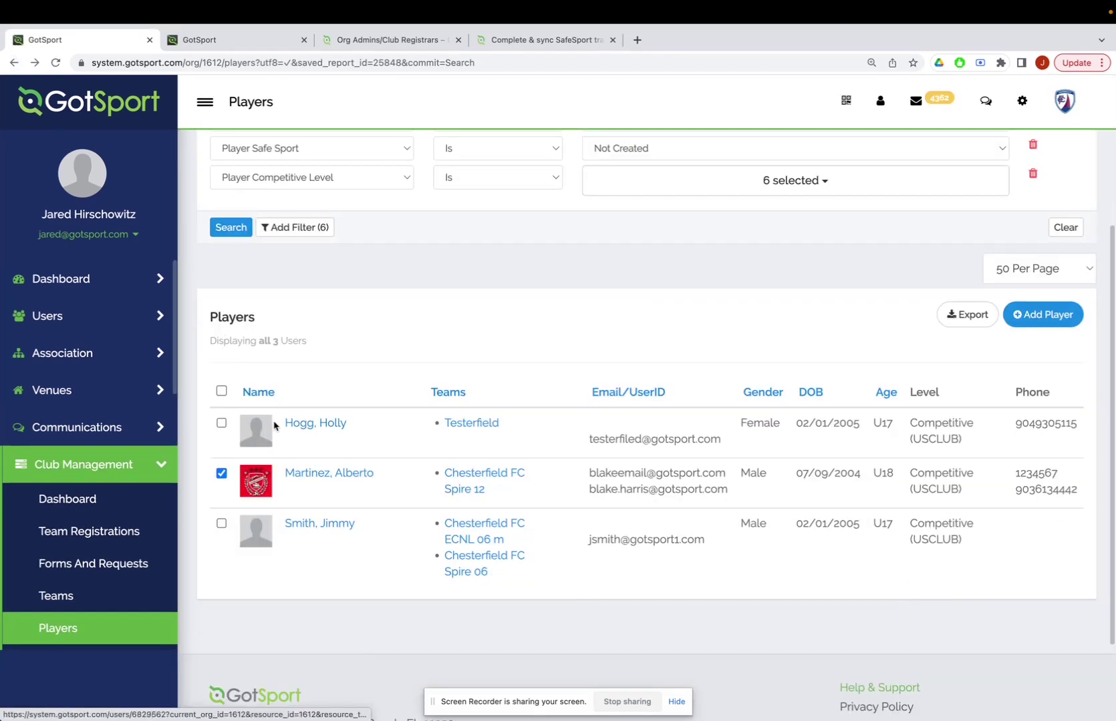
Select the two U17 players instead of the adult and start a message to them.
{"action": "left_click", "coordinate": [220, 474]}
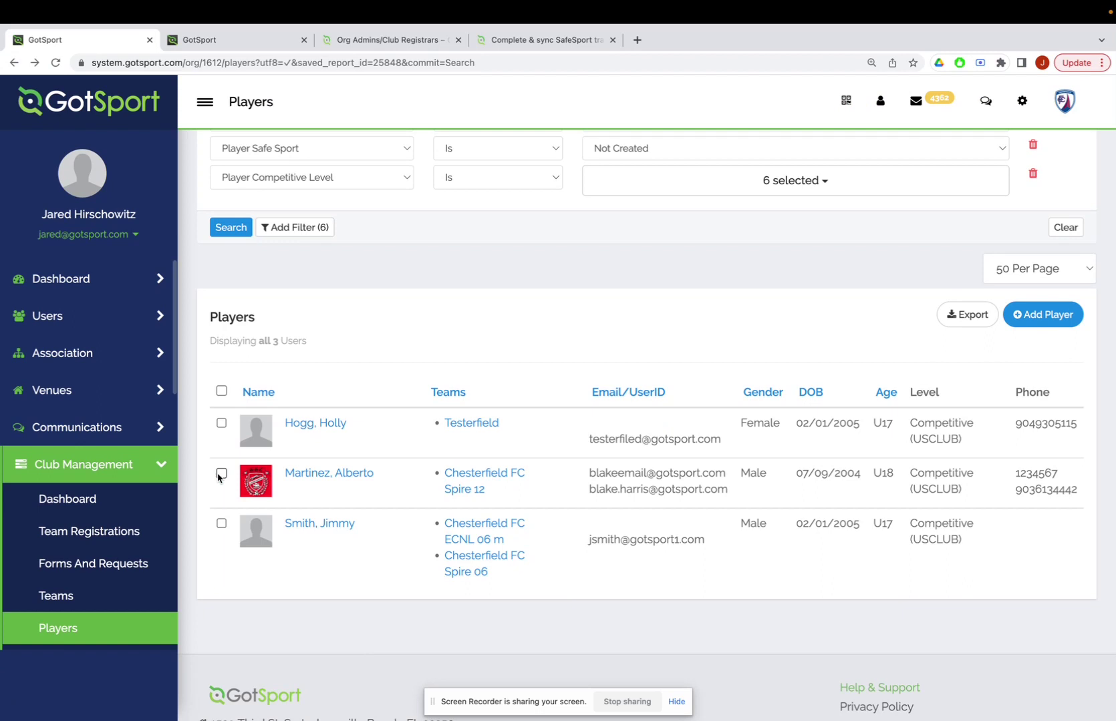
{"action": "left_click", "coordinate": [221, 425]}
{"action": "left_click", "coordinate": [222, 562]}
{"action": "left_click", "coordinate": [339, 373]}
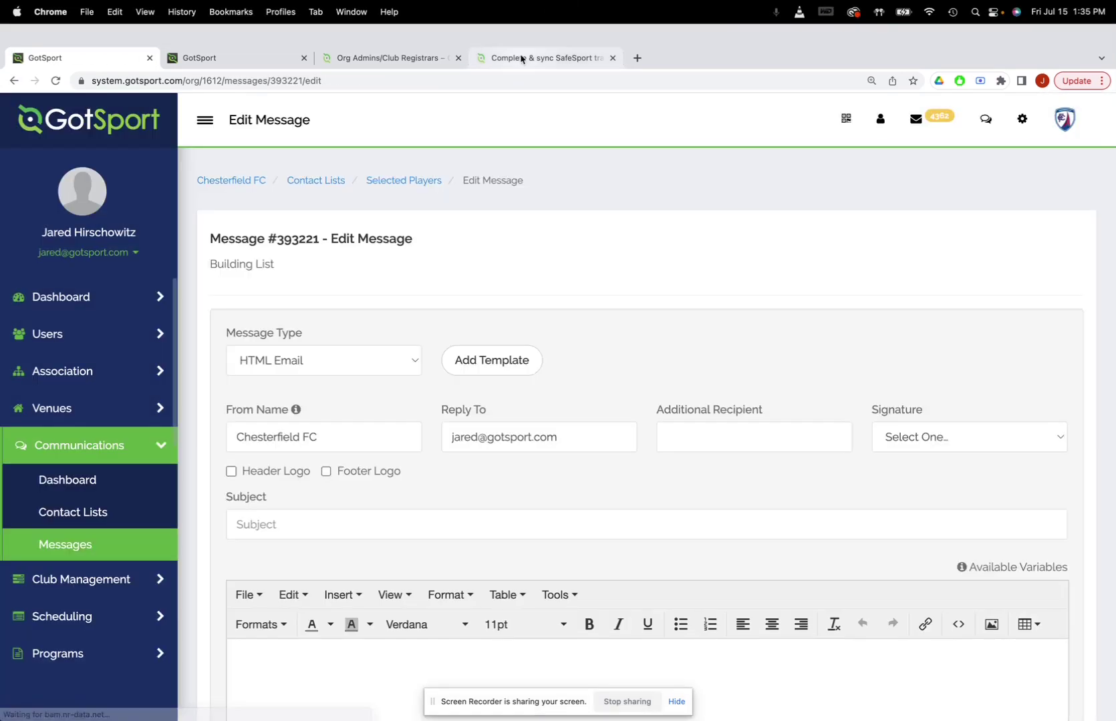
Copy the parents' SafeSport training article URL and paste it into the message body.
{"action": "left_click", "coordinate": [522, 59]}
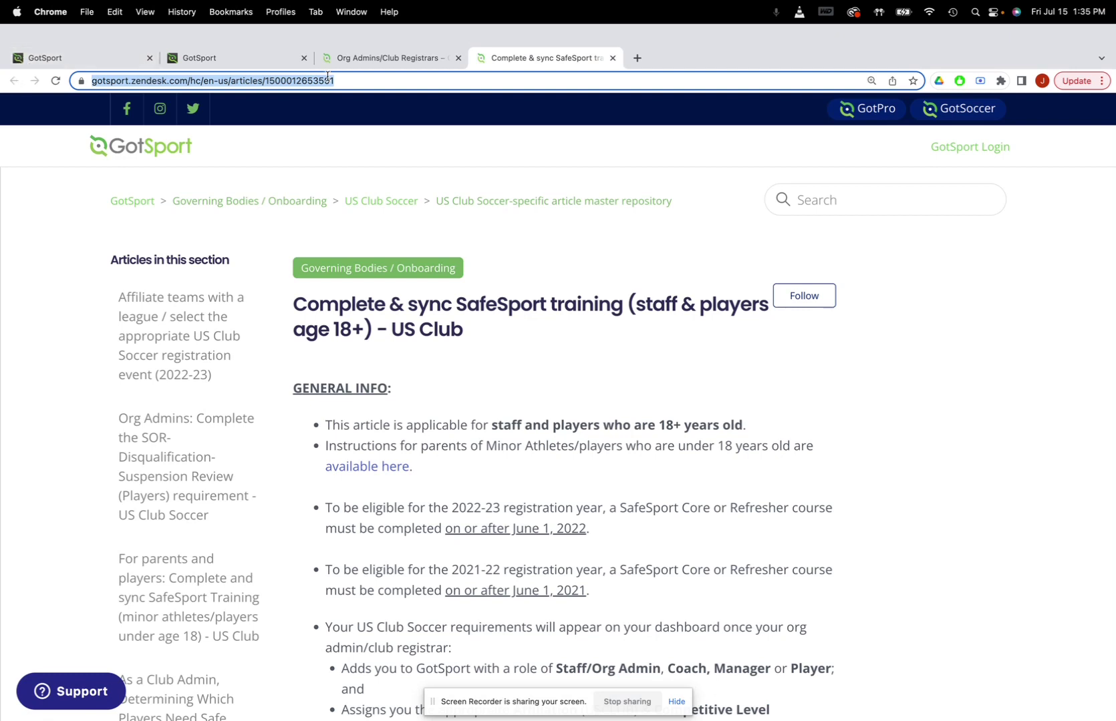
{"action": "left_click", "coordinate": [361, 56]}
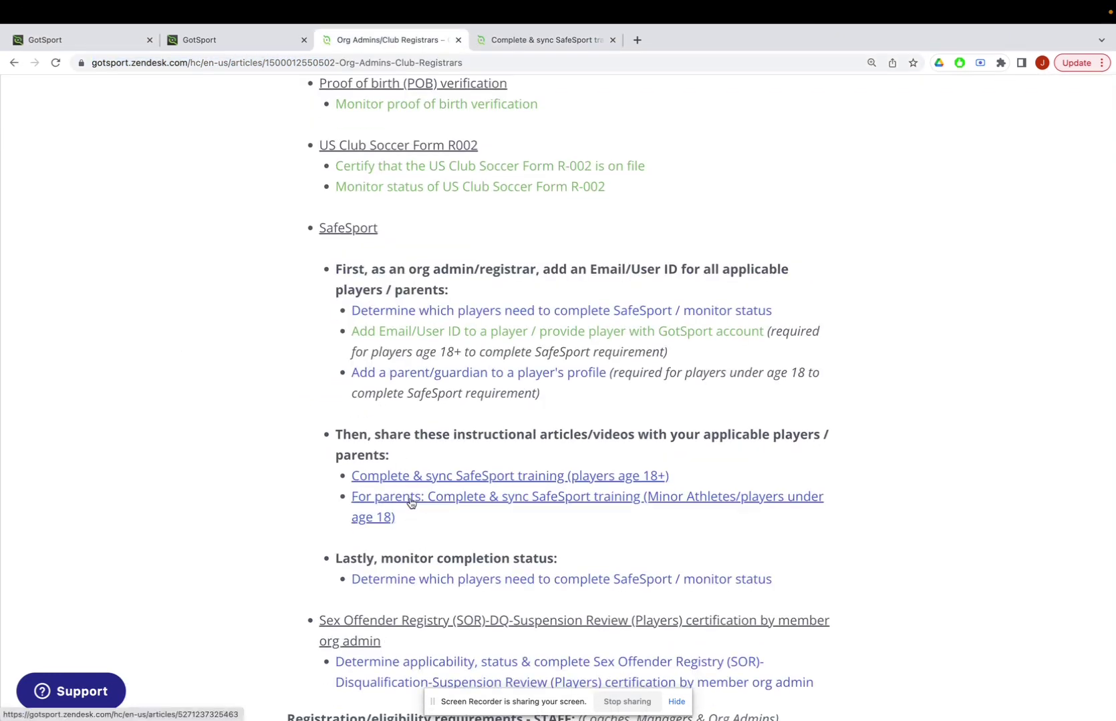
{"action": "left_click", "coordinate": [410, 503]}
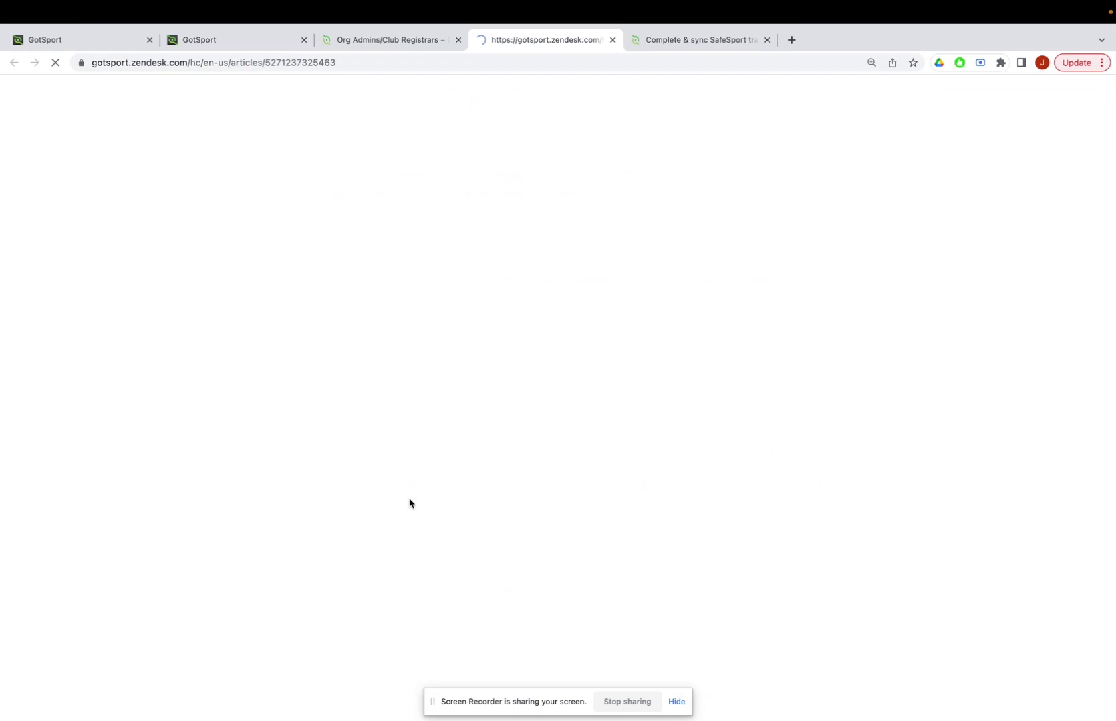
{"action": "left_click", "coordinate": [357, 67]}
{"action": "key", "text": "super+c"}
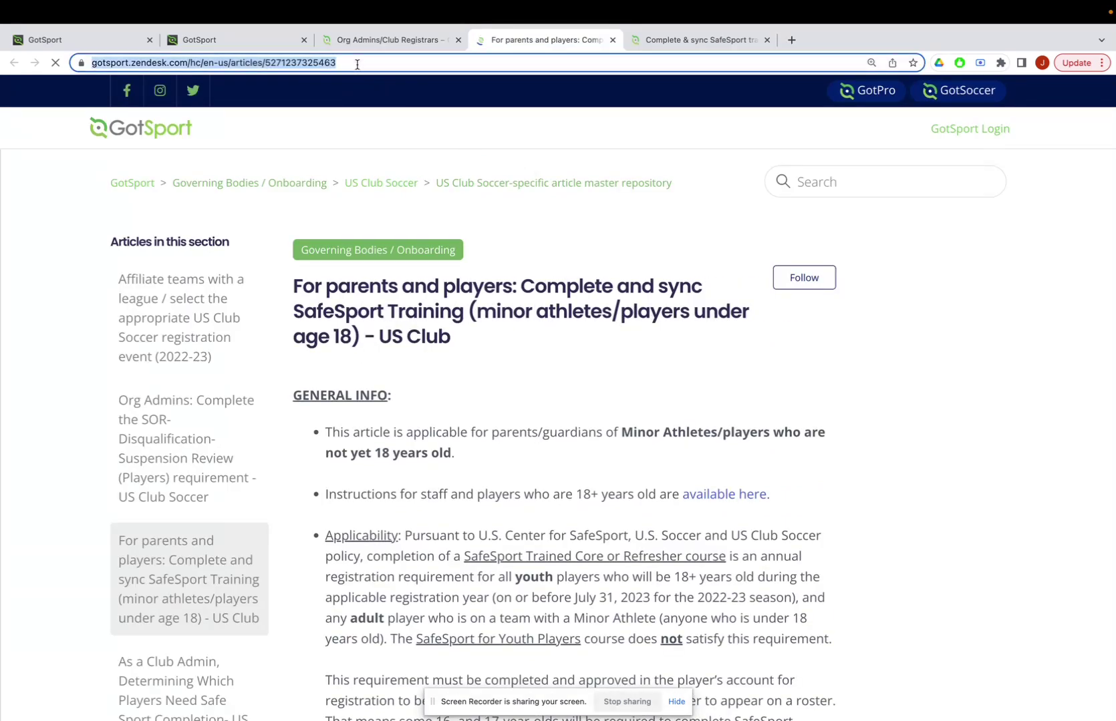
{"action": "left_click", "coordinate": [84, 40]}
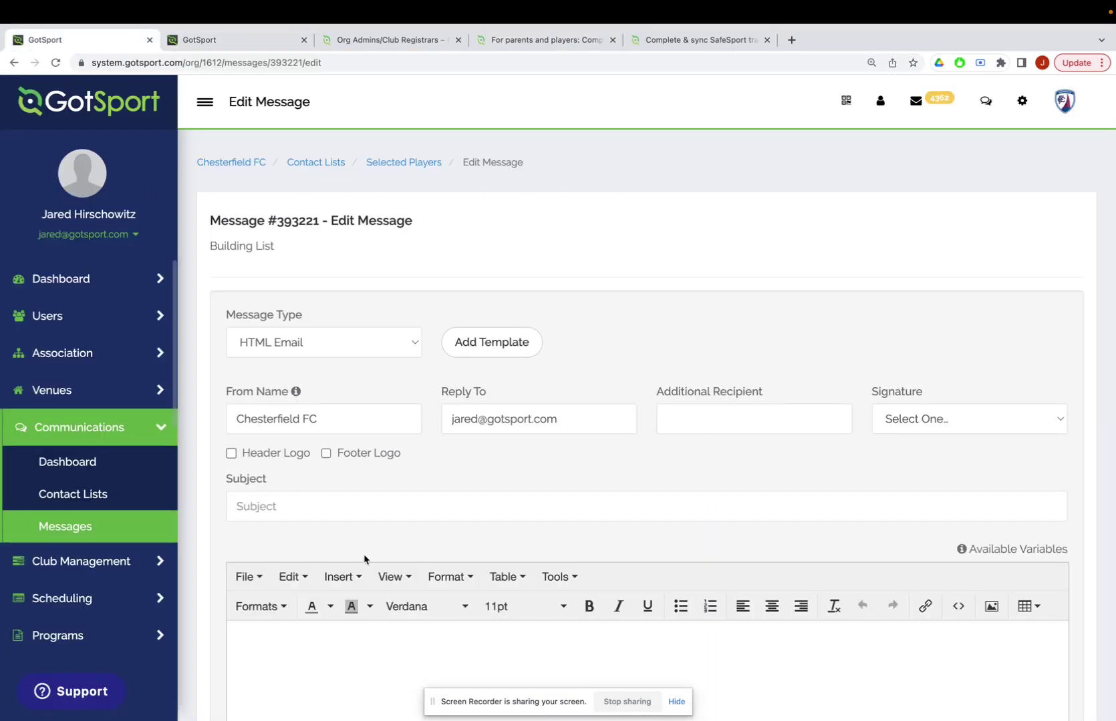
{"action": "scroll", "coordinate": [334, 468], "scroll_direction": "down", "scroll_amount": 5}
{"action": "key", "text": "super+v"}
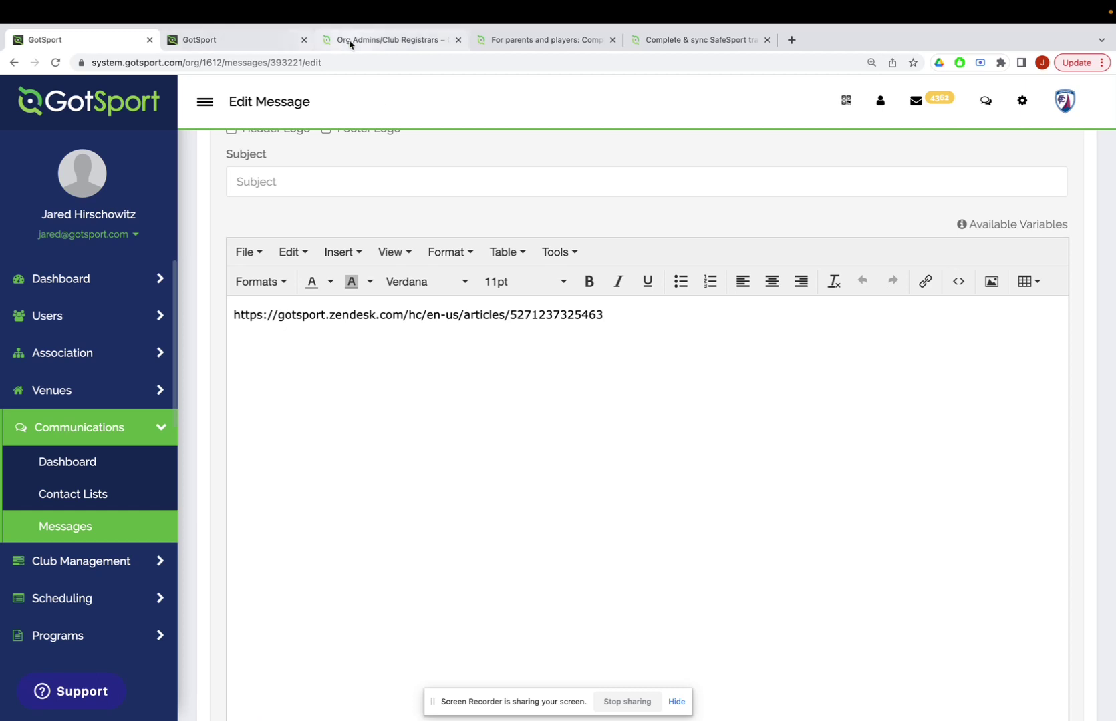
Return to the SafeSport-filtered Players list and uncheck both U17 players.
{"action": "left_click", "coordinate": [13, 62]}
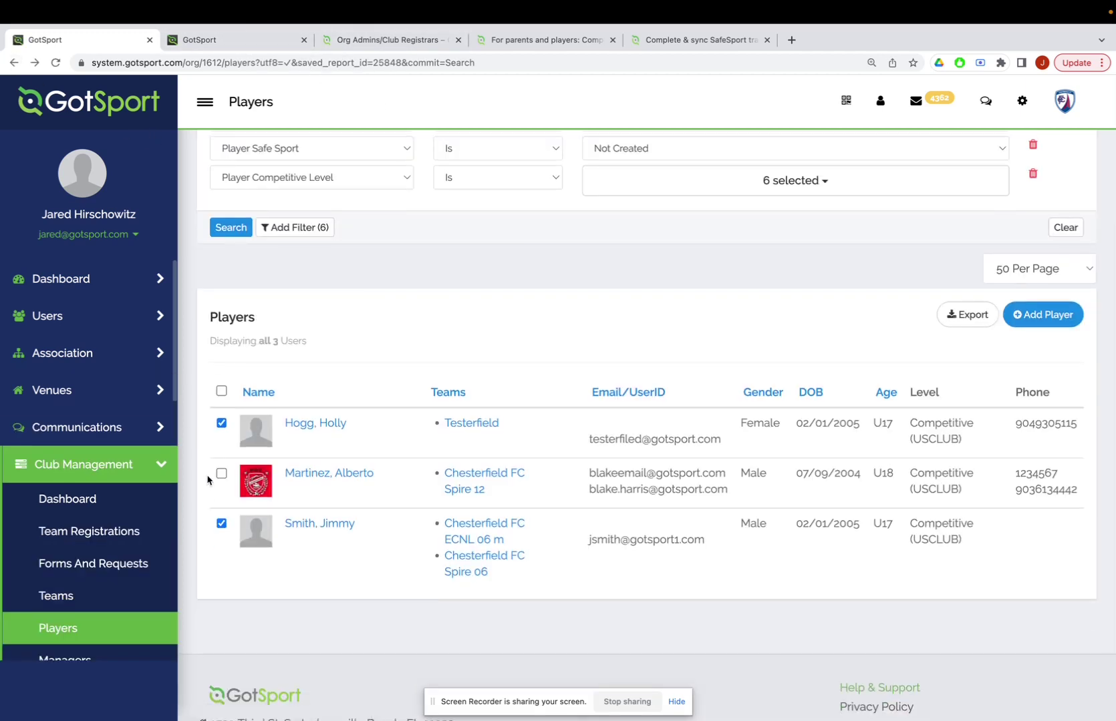
{"action": "left_click", "coordinate": [221, 424]}
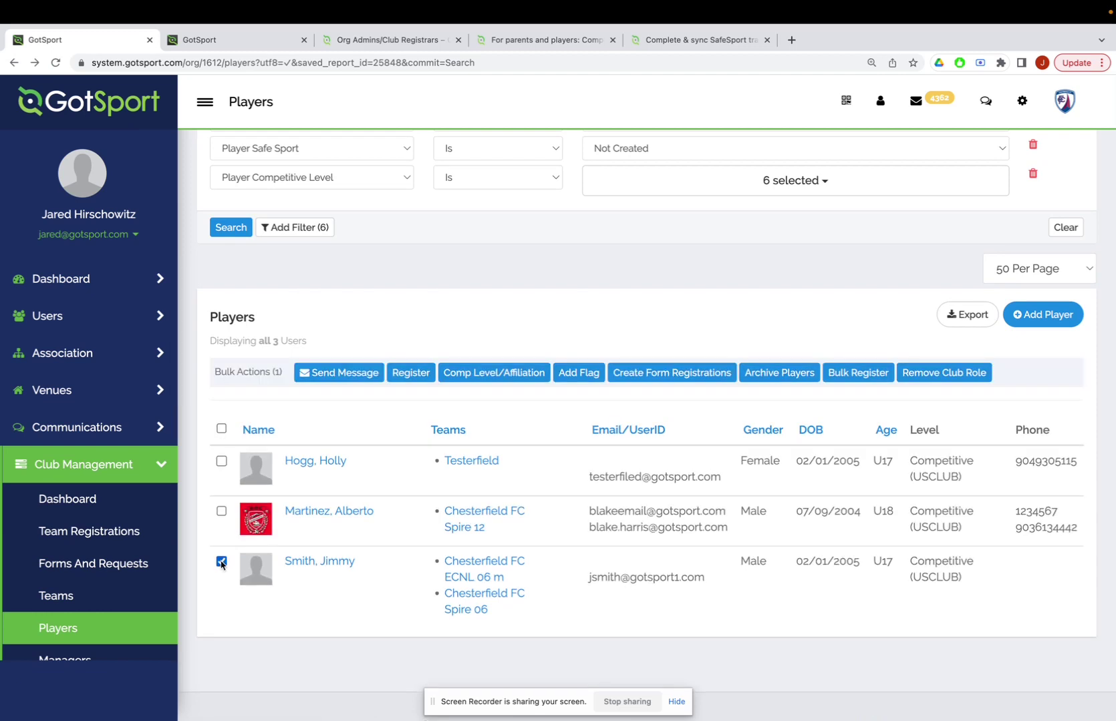
{"action": "left_click", "coordinate": [221, 523]}
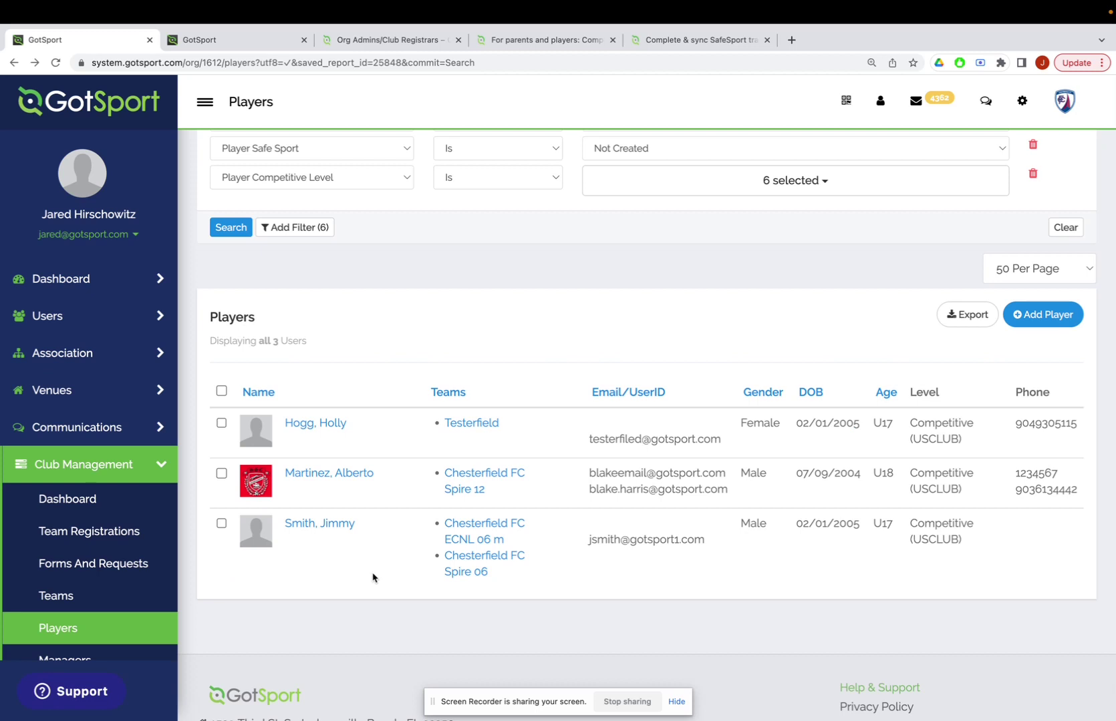
{"action": "scroll", "coordinate": [372, 577], "scroll_direction": "up", "scroll_amount": 2}
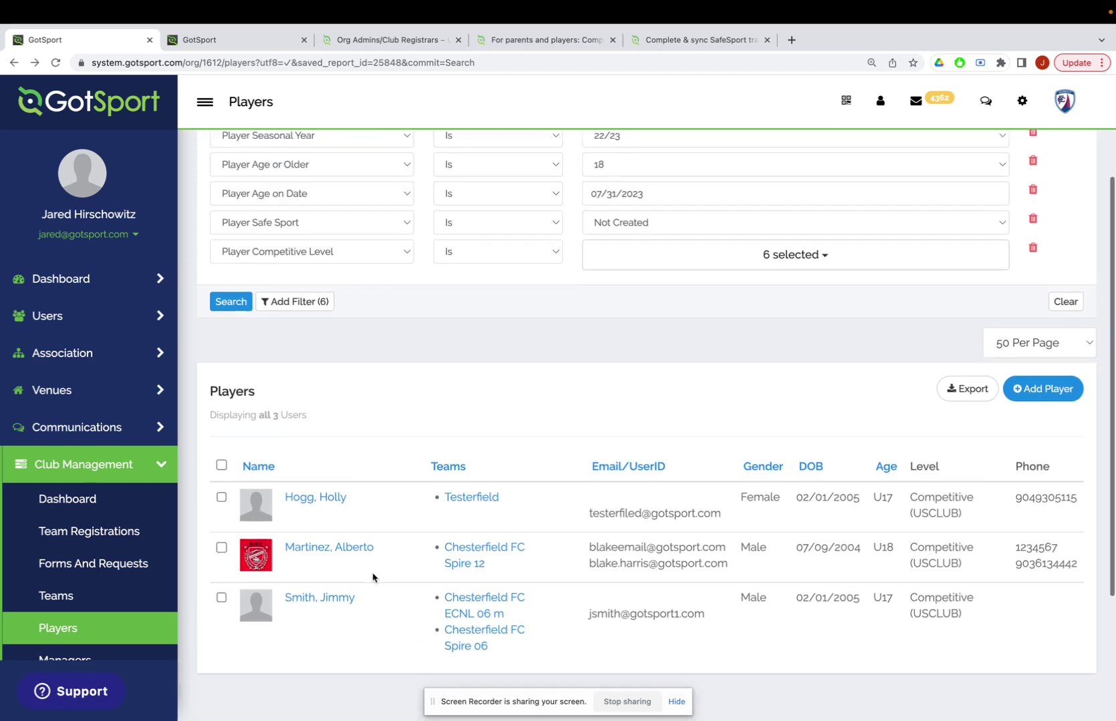
{"action": "scroll", "coordinate": [349, 592], "scroll_direction": "up", "scroll_amount": 1}
{"action": "scroll", "coordinate": [338, 521], "scroll_direction": "up", "scroll_amount": 2}
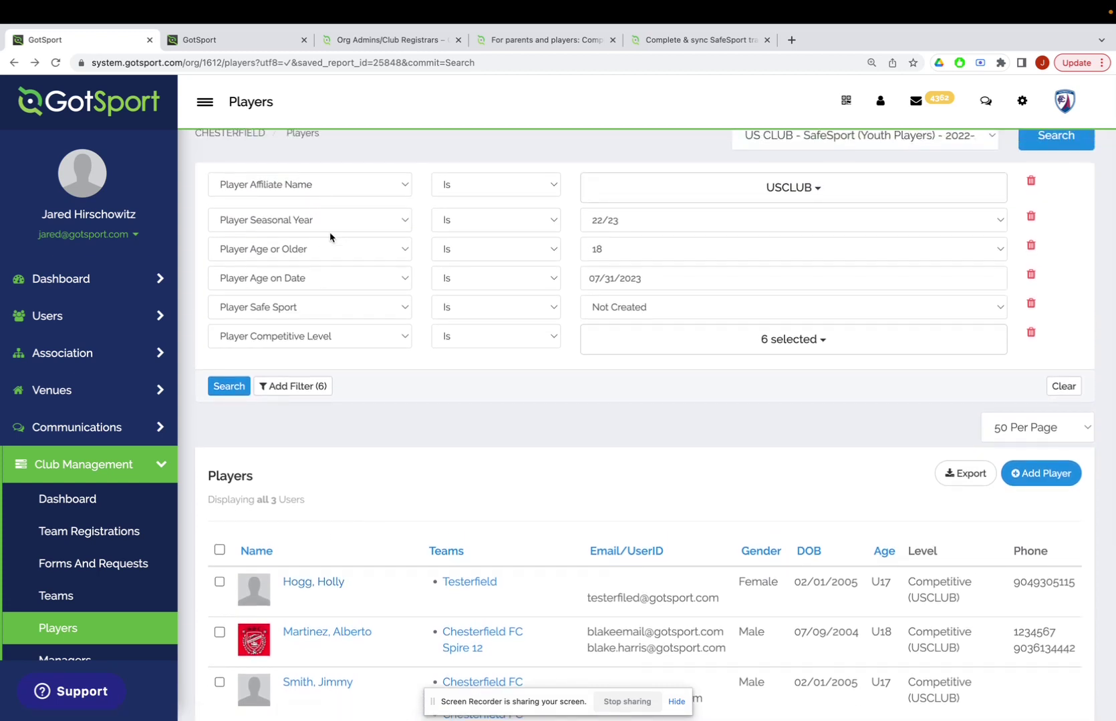
{"action": "scroll", "coordinate": [329, 330], "scroll_direction": "up", "scroll_amount": 1}
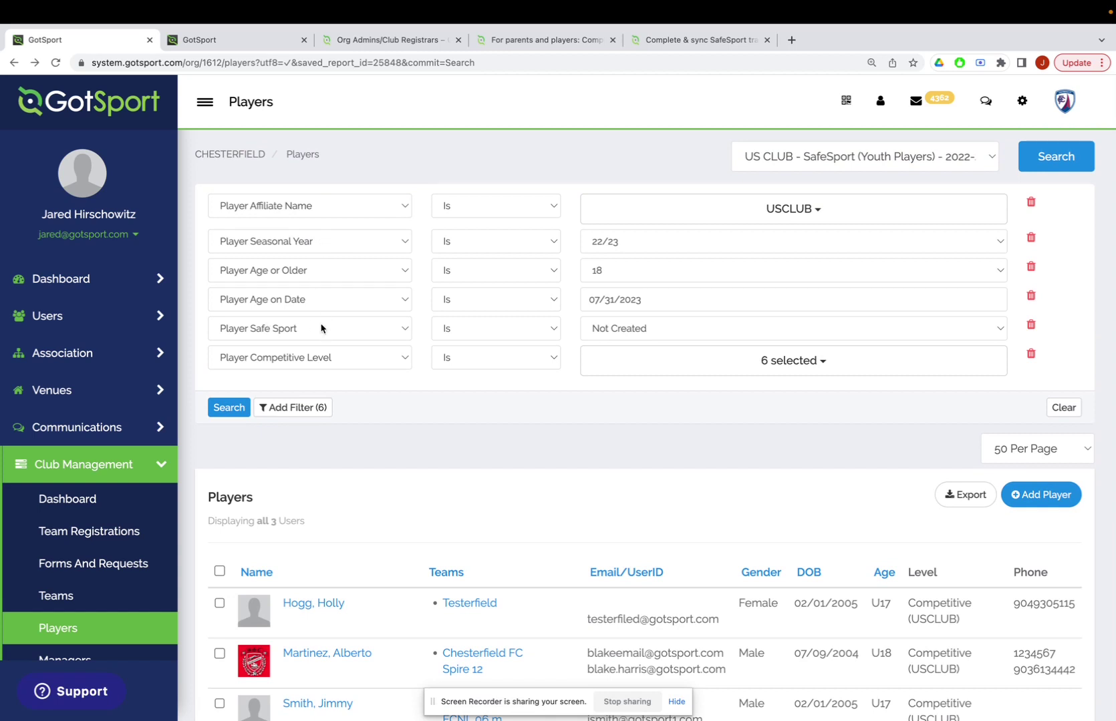
{"action": "left_click", "coordinate": [630, 331]}
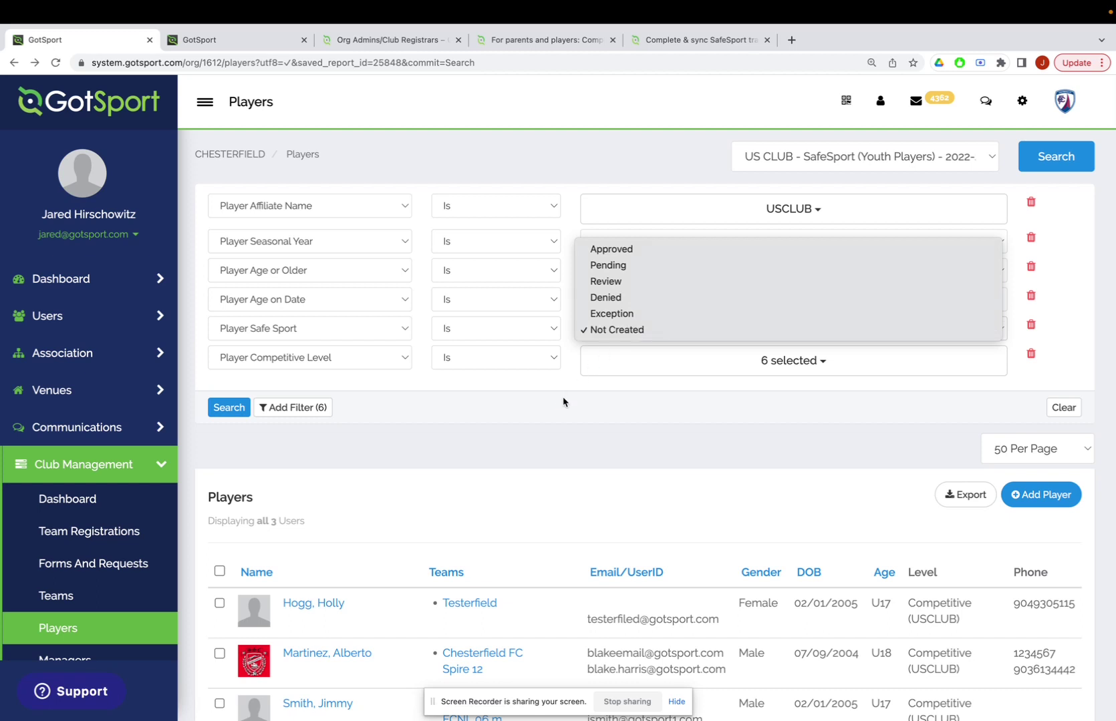
{"action": "left_click", "coordinate": [556, 413]}
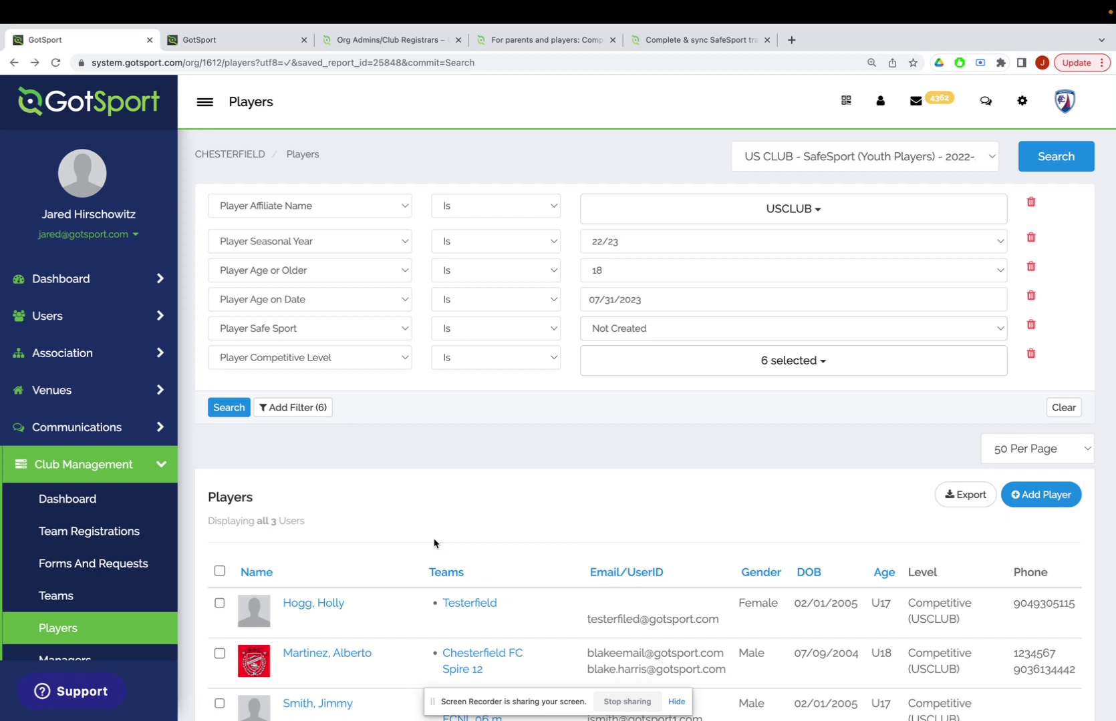
{"action": "scroll", "coordinate": [435, 543], "scroll_direction": "down", "scroll_amount": 1}
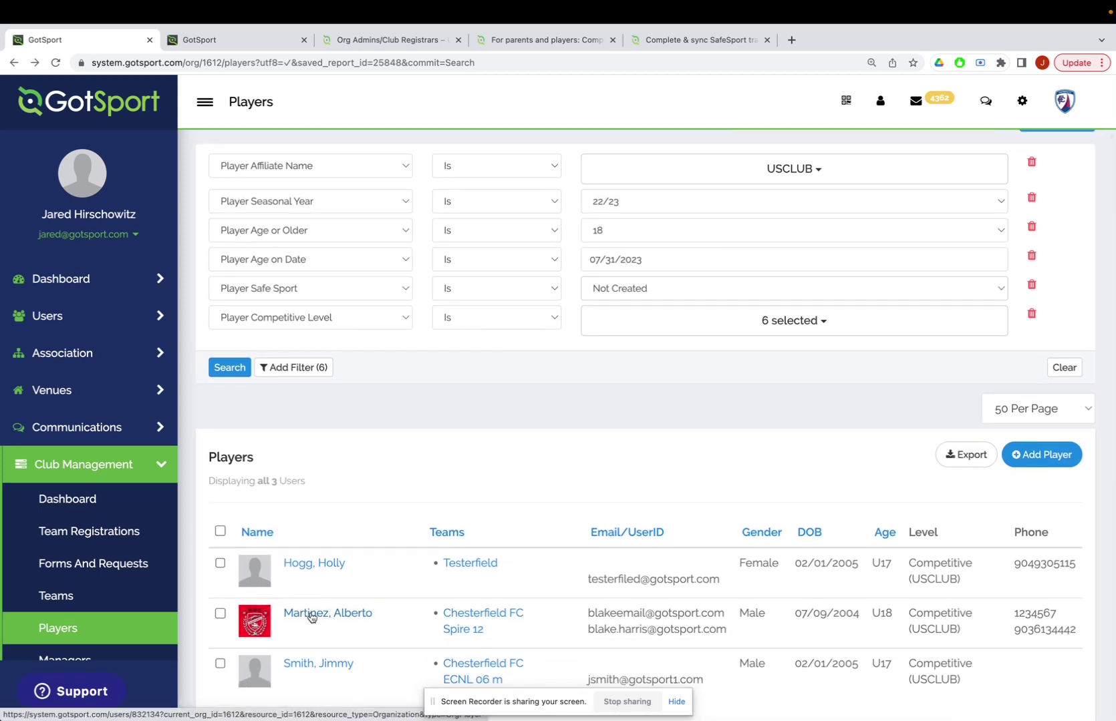
{"action": "scroll", "coordinate": [311, 618], "scroll_direction": "down", "scroll_amount": 1}
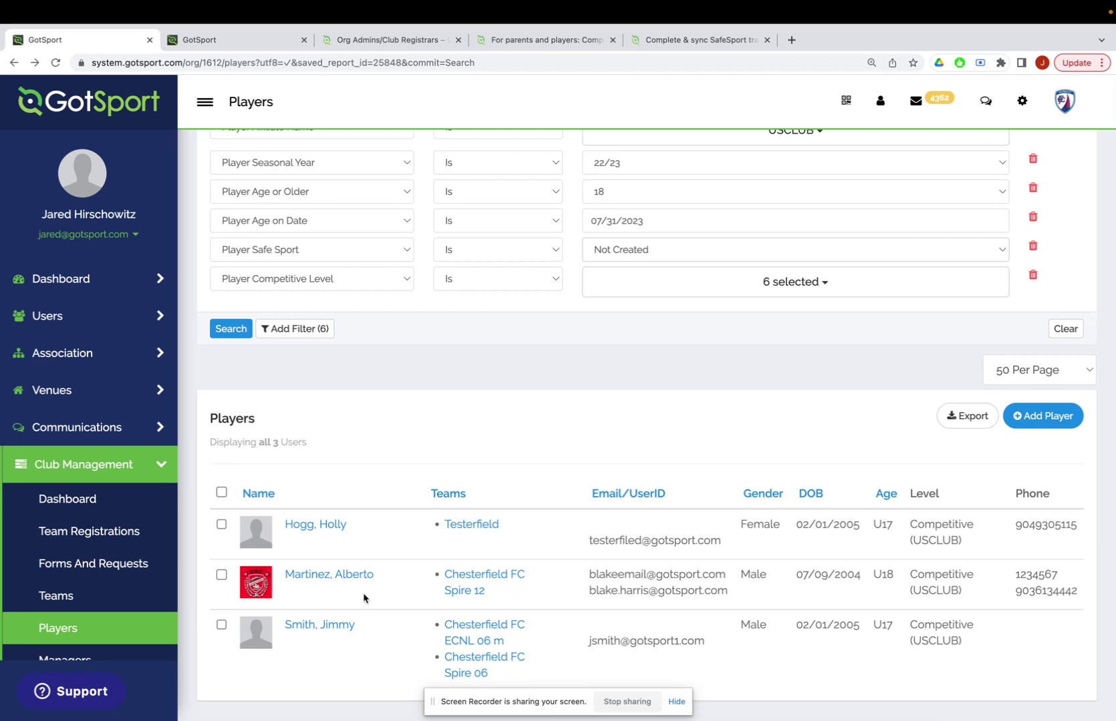
{"action": "left_click", "coordinate": [636, 251]}
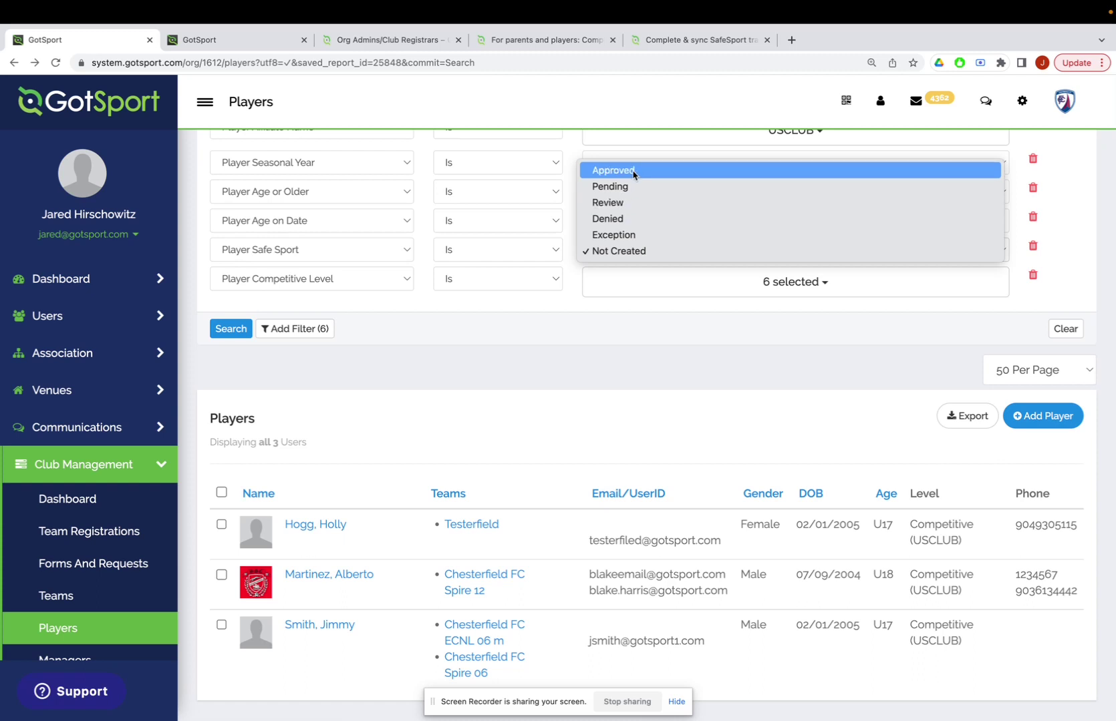
{"action": "left_click", "coordinate": [569, 434]}
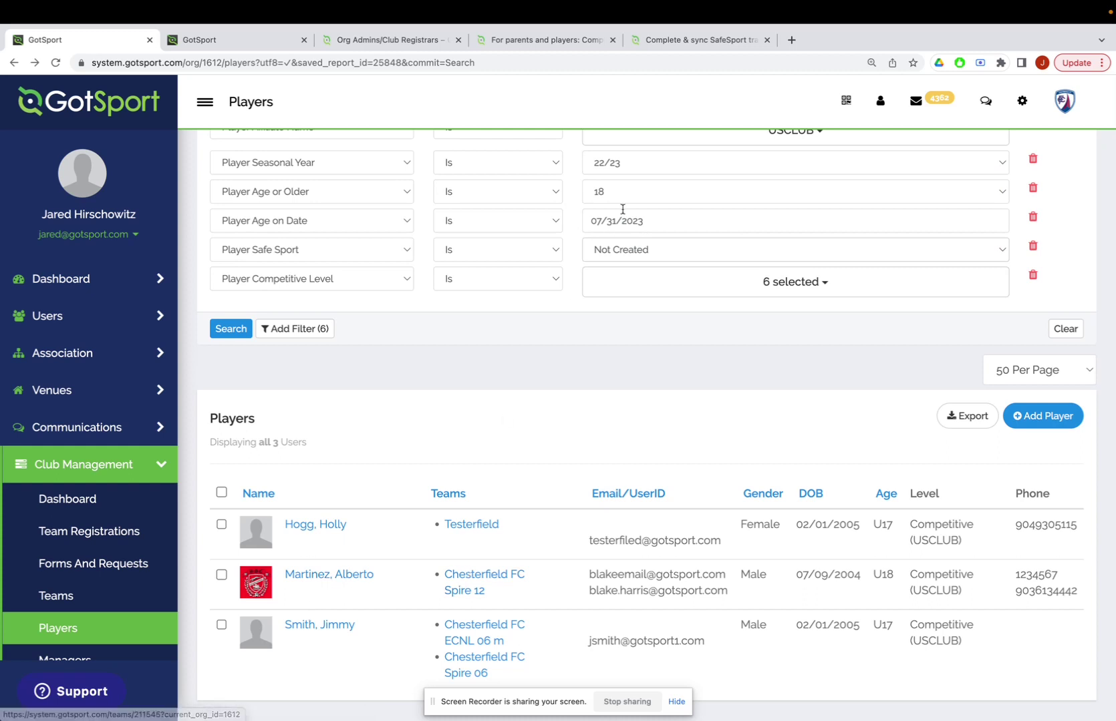
{"action": "scroll", "coordinate": [634, 212], "scroll_direction": "up", "scroll_amount": 1}
{"action": "left_click", "coordinate": [630, 286]}
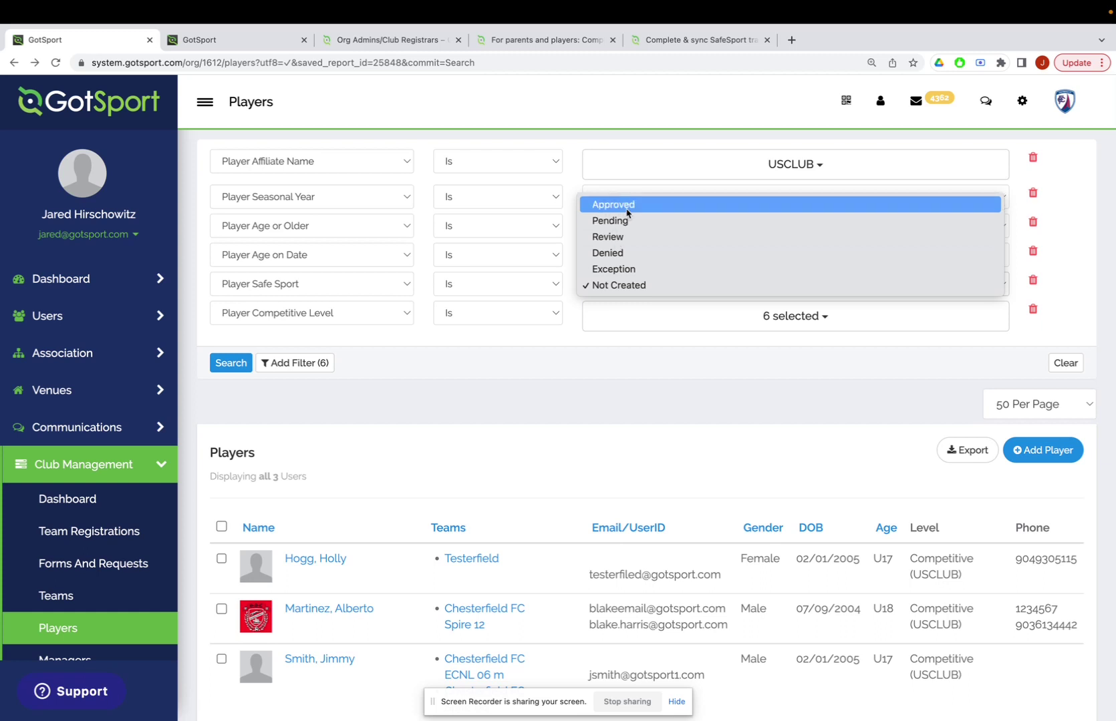
{"action": "left_click", "coordinate": [524, 469]}
{"action": "scroll", "coordinate": [346, 554], "scroll_direction": "down", "scroll_amount": 3}
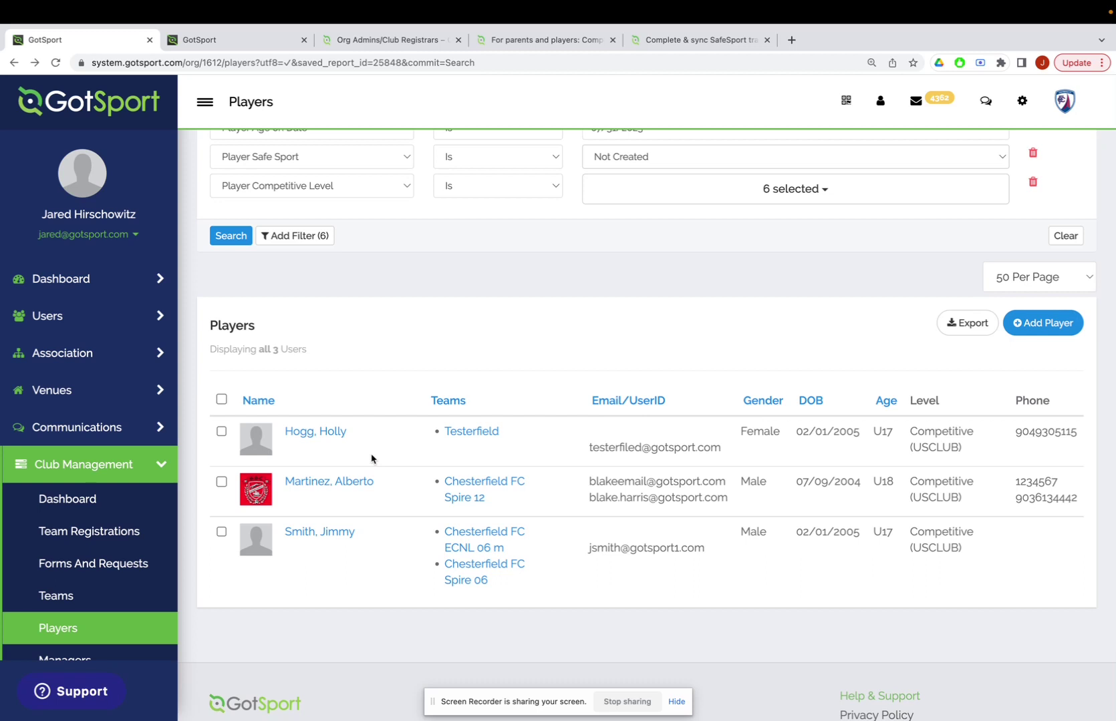
{"action": "scroll", "coordinate": [615, 273], "scroll_direction": "up", "scroll_amount": 2}
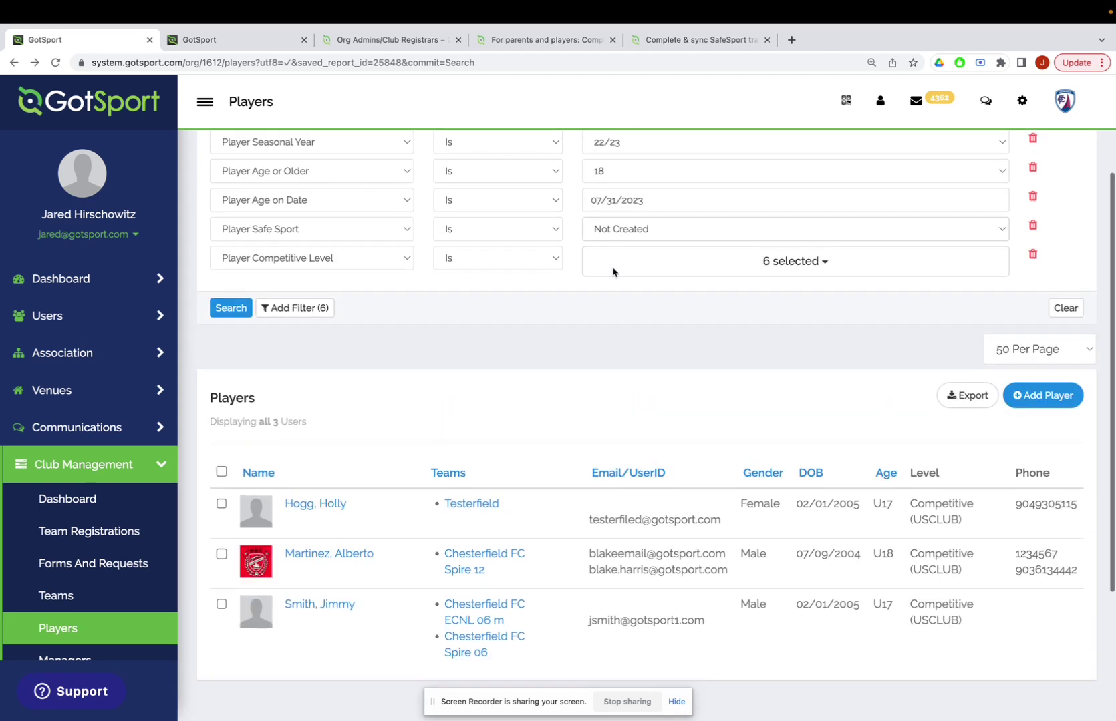
{"action": "left_click", "coordinate": [621, 232]}
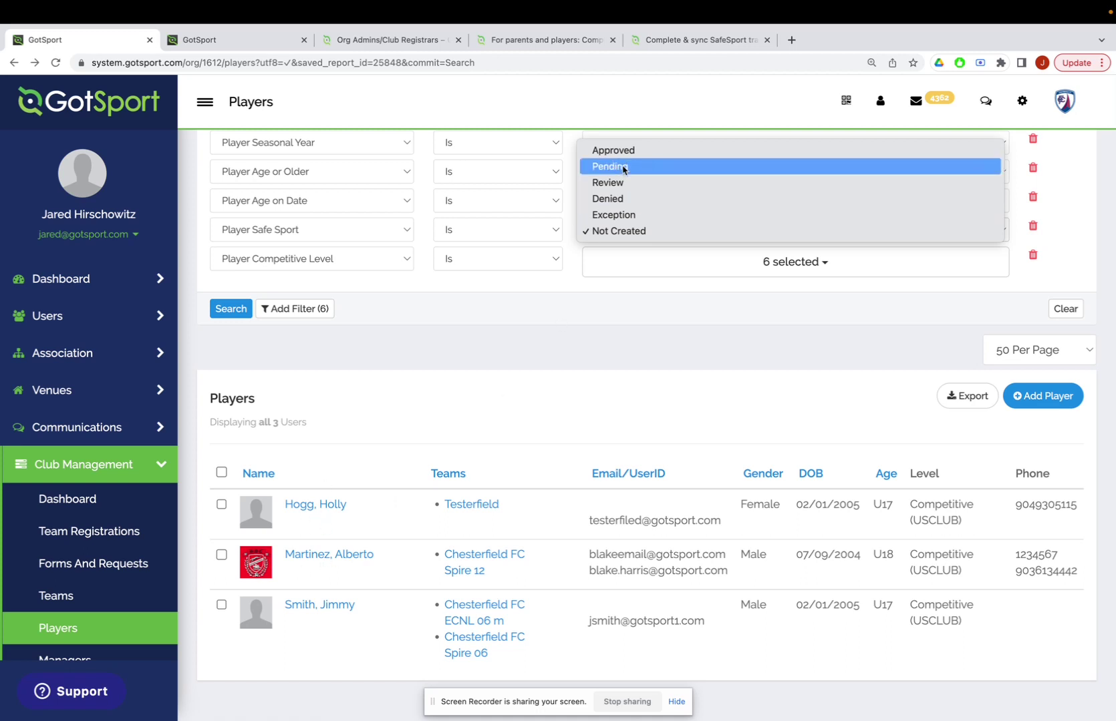
{"action": "left_click", "coordinate": [622, 172]}
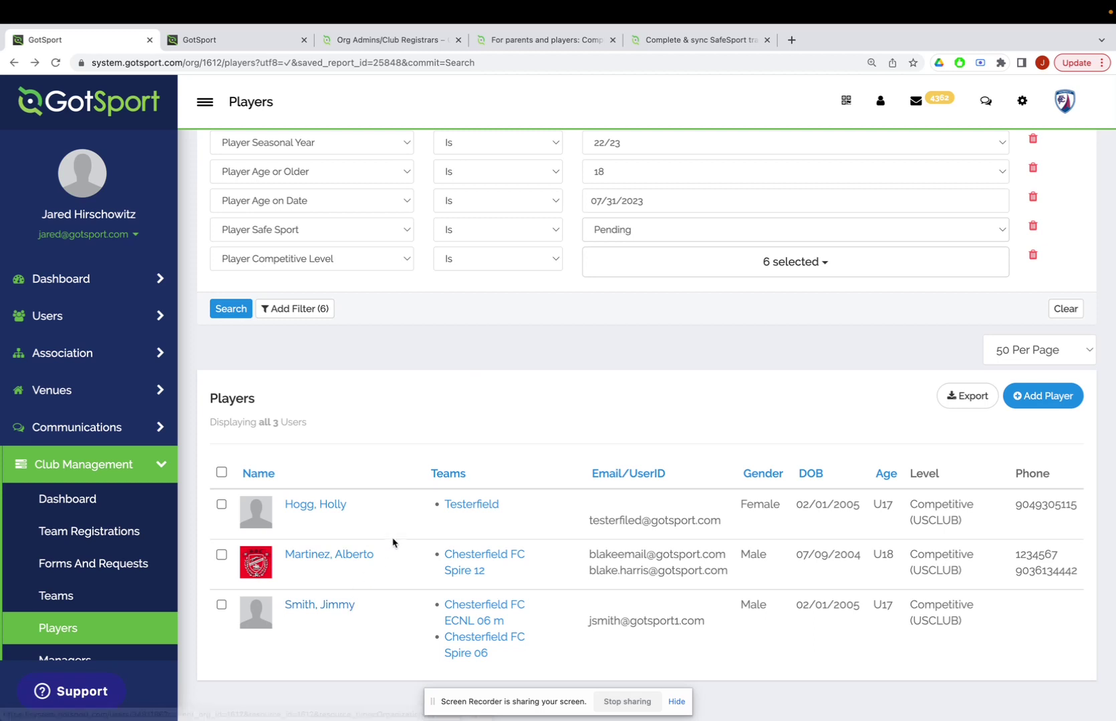
{"action": "scroll", "coordinate": [388, 523], "scroll_direction": "down", "scroll_amount": 1}
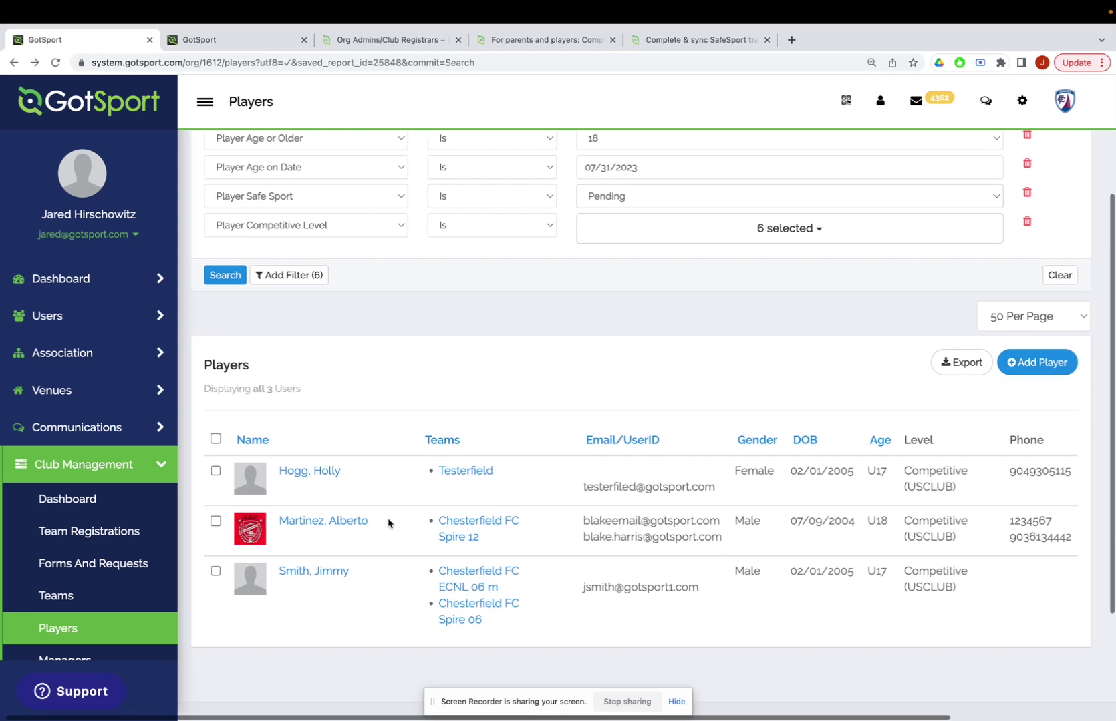
{"action": "scroll", "coordinate": [467, 401], "scroll_direction": "up", "scroll_amount": 2}
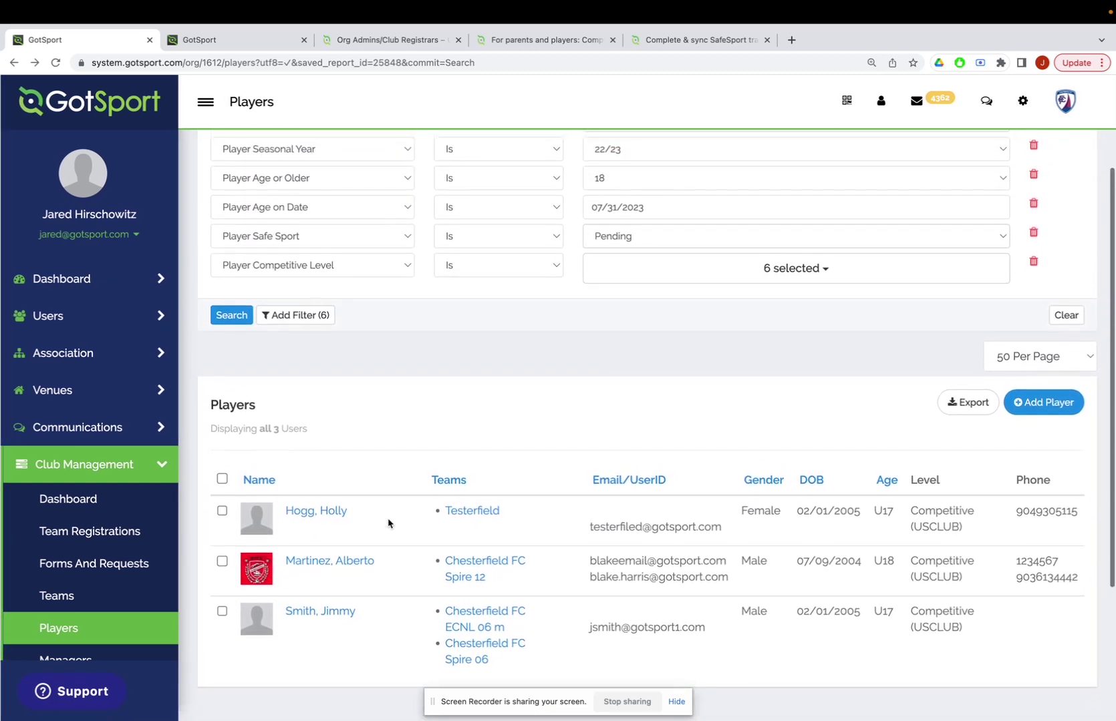
{"action": "scroll", "coordinate": [614, 270], "scroll_direction": "up", "scroll_amount": 1}
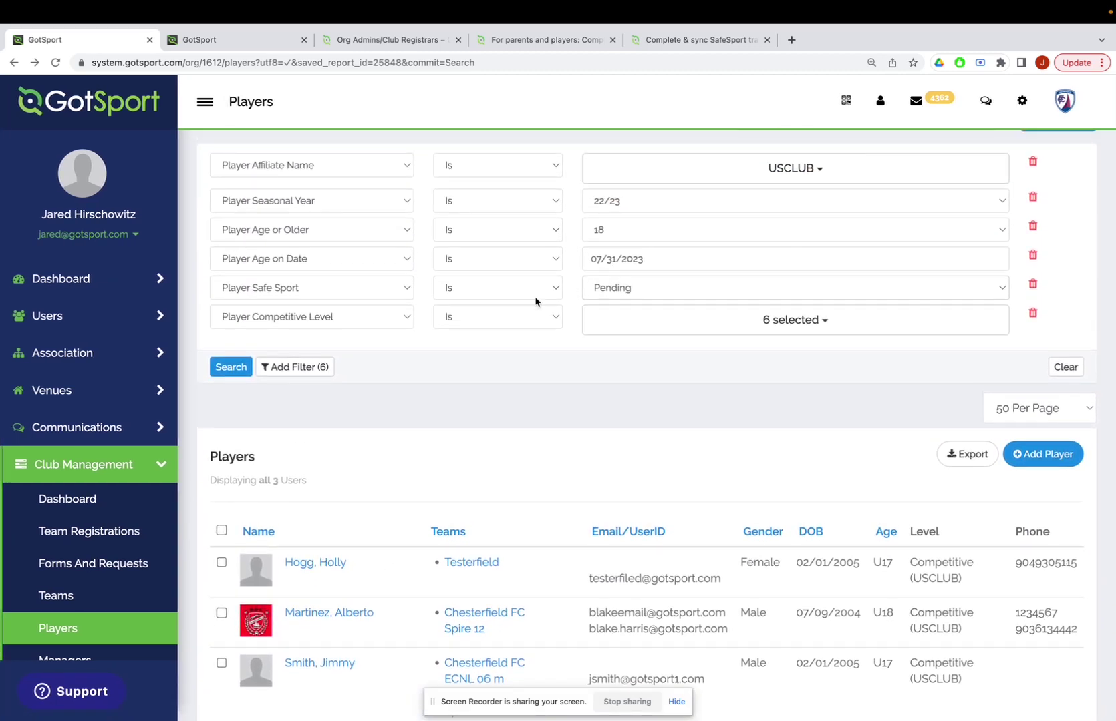
{"action": "left_click", "coordinate": [640, 292]}
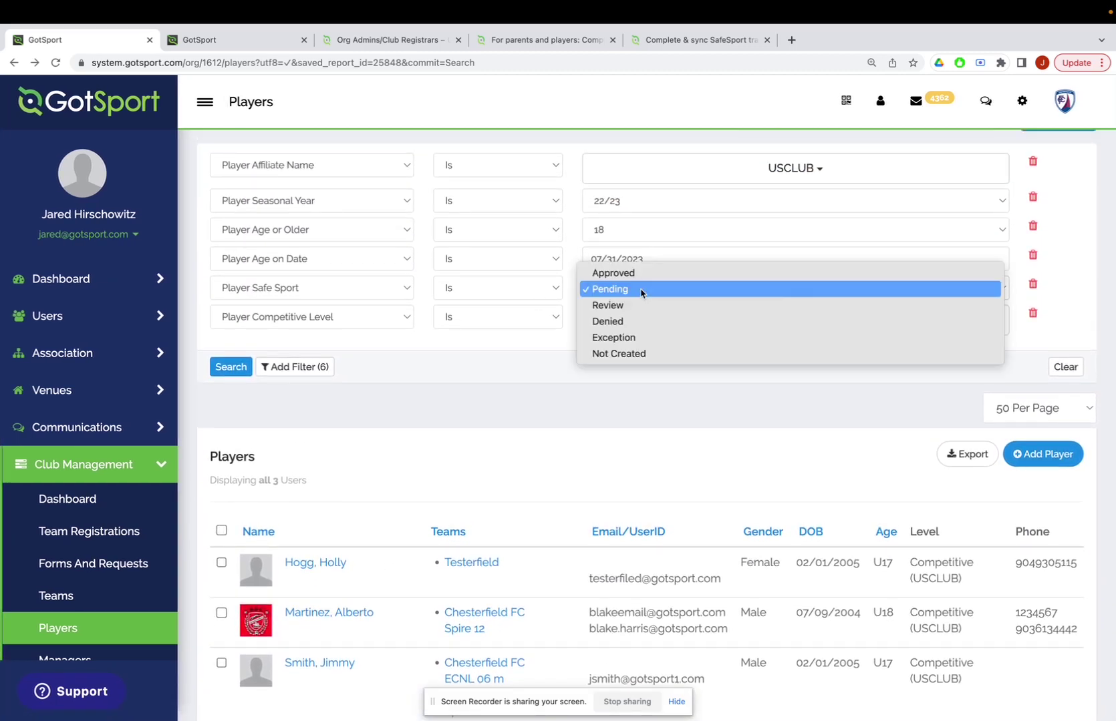
{"action": "left_click", "coordinate": [632, 357]}
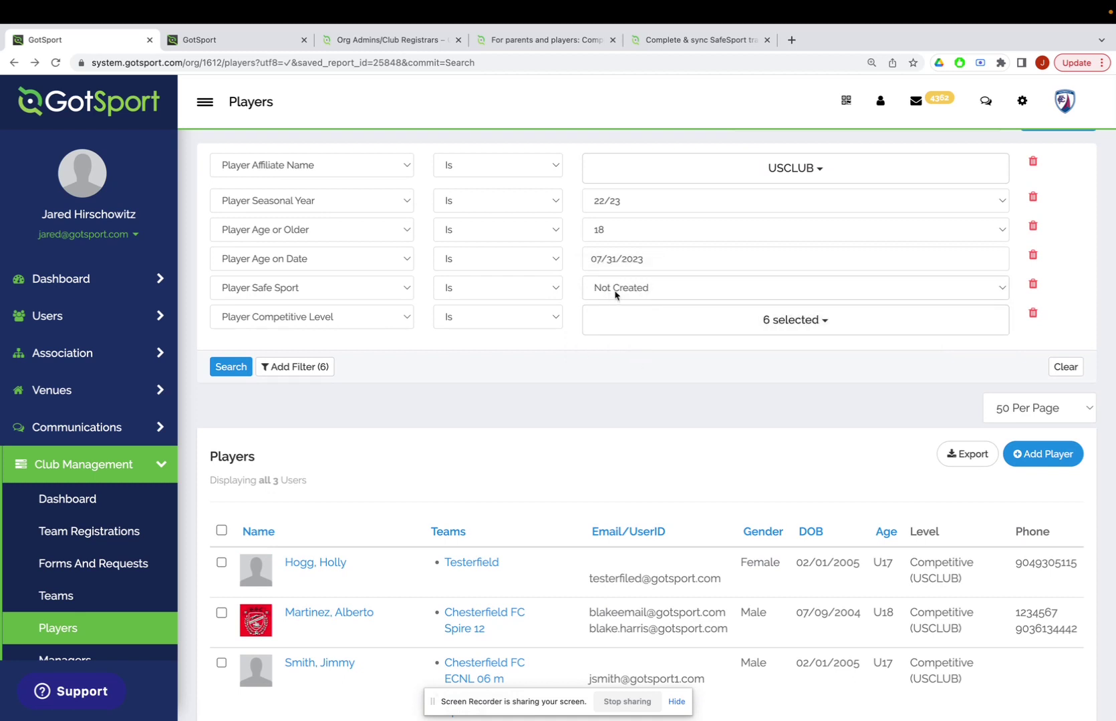
{"action": "scroll", "coordinate": [619, 294], "scroll_direction": "up", "scroll_amount": 2}
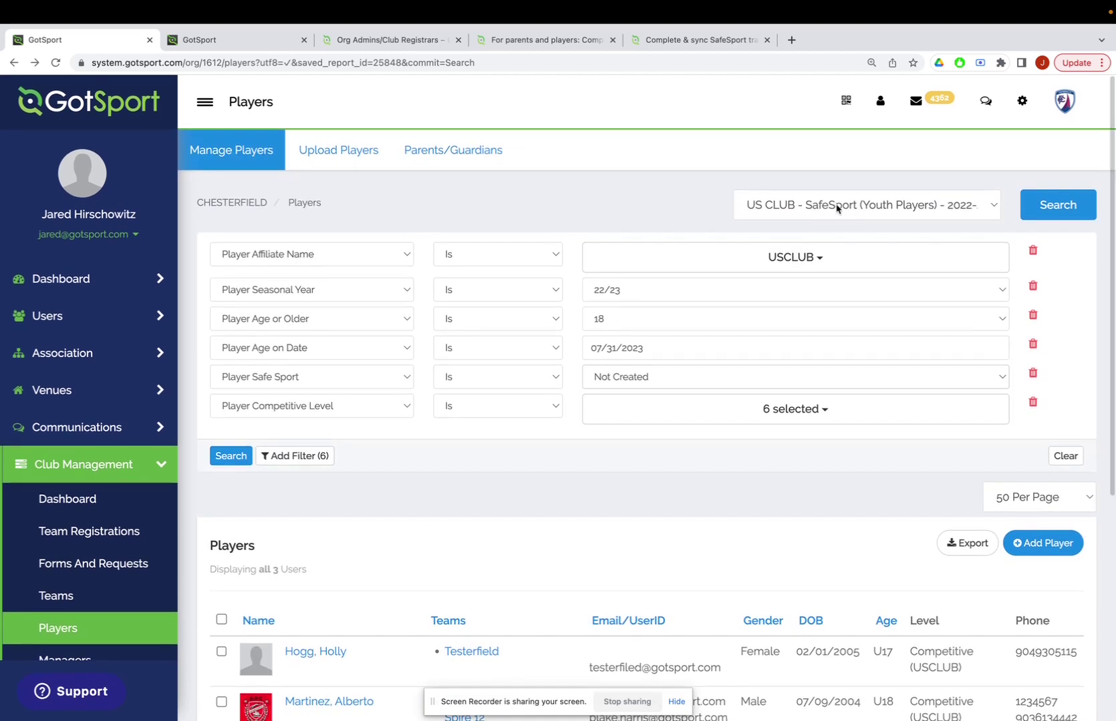
{"action": "scroll", "coordinate": [601, 498], "scroll_direction": "down", "scroll_amount": 3}
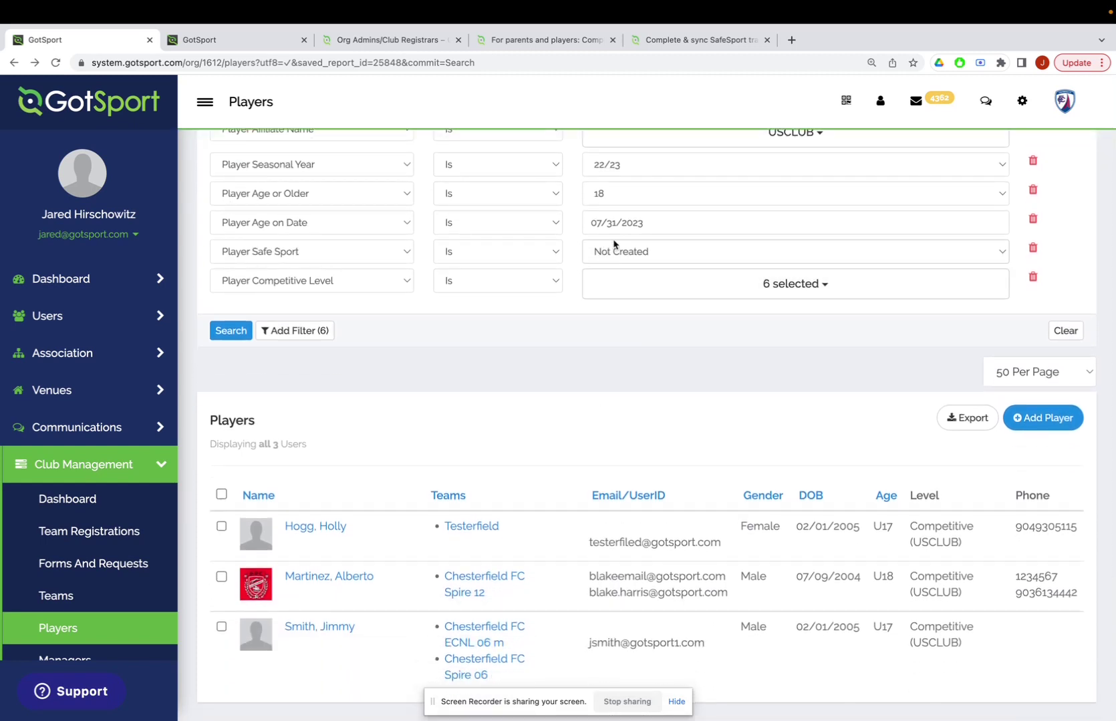
{"action": "left_click", "coordinate": [616, 257]}
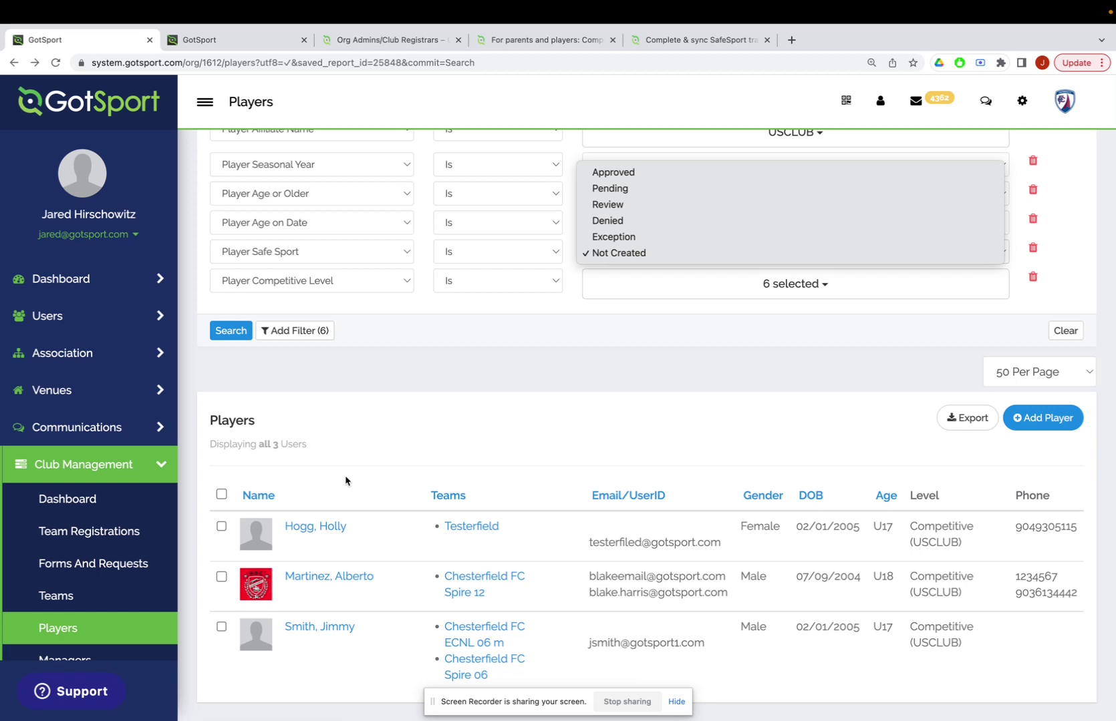
{"action": "left_click", "coordinate": [394, 468]}
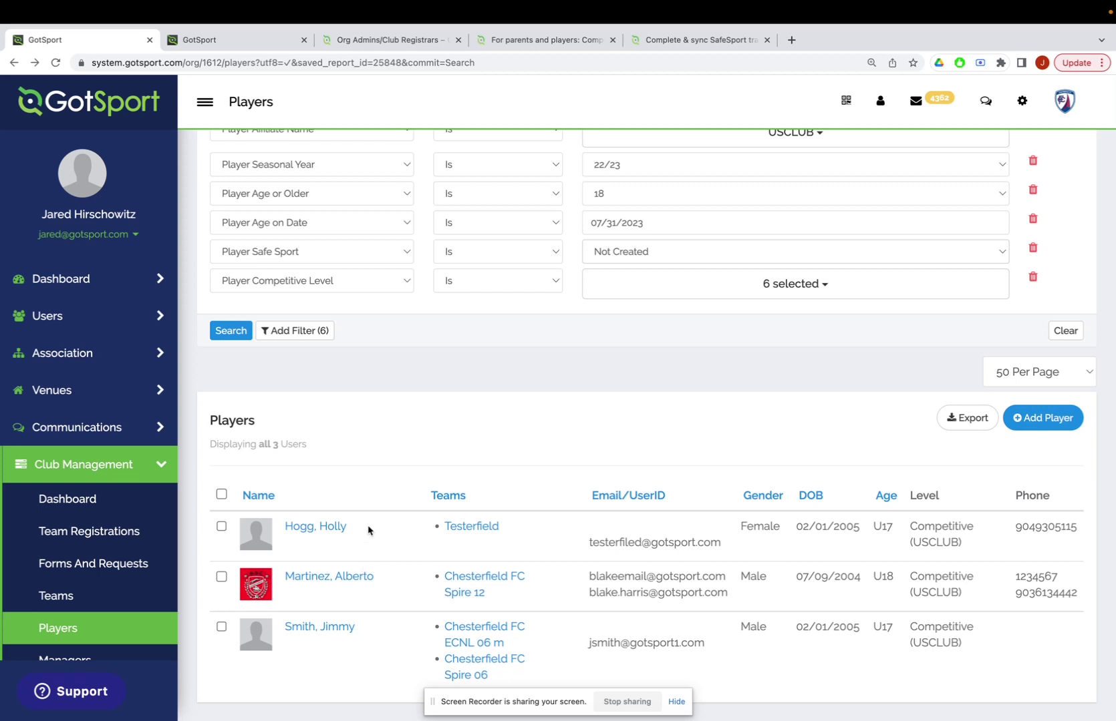
{"action": "scroll", "coordinate": [369, 574], "scroll_direction": "down", "scroll_amount": 3}
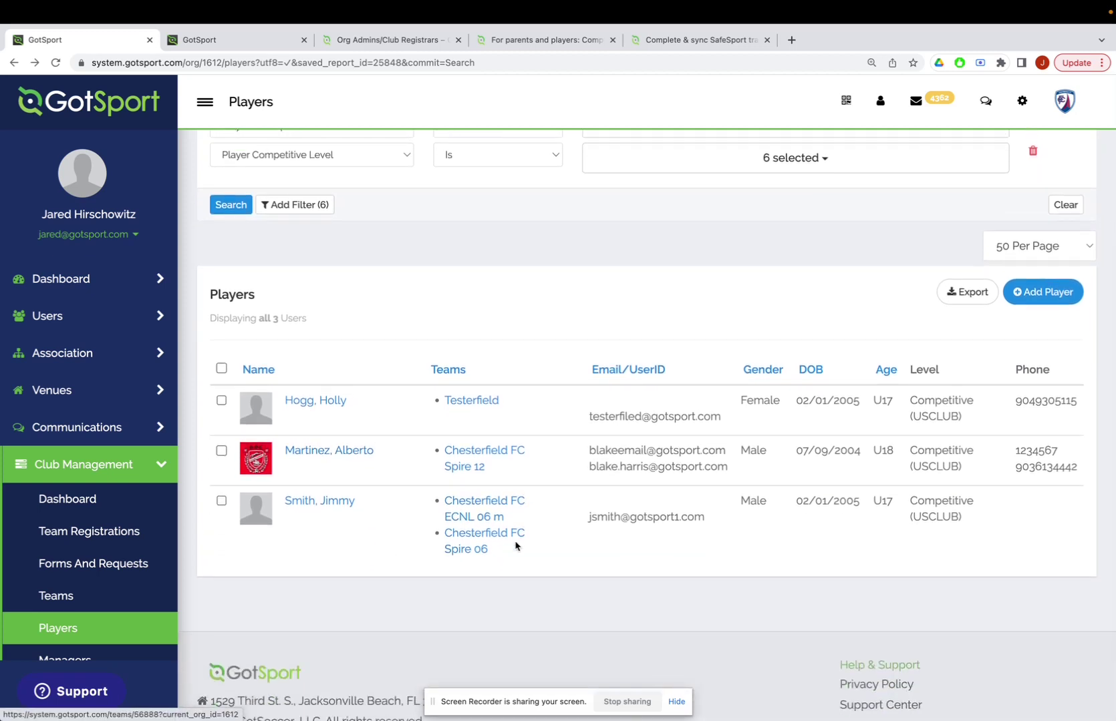